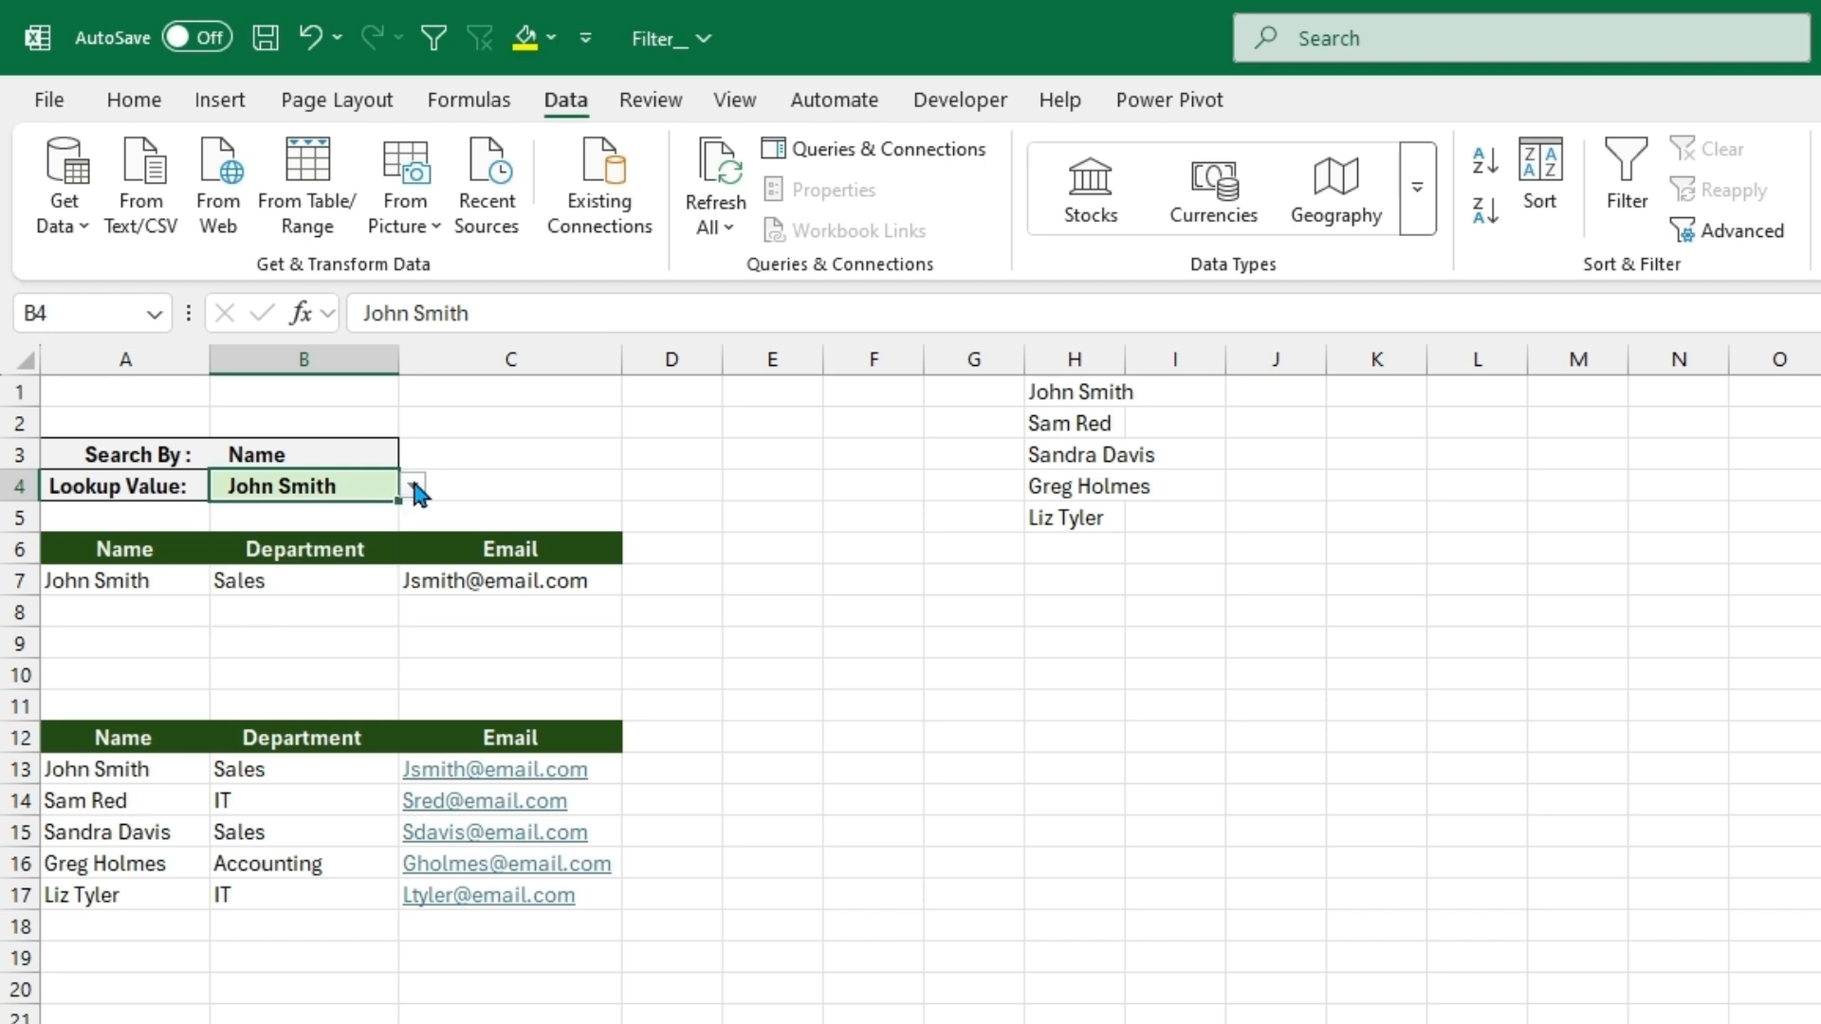
- Search the Lookup Value dropdown in B4 for "s" and choose the second matching employee name
{"action": "type", "text": "s"}
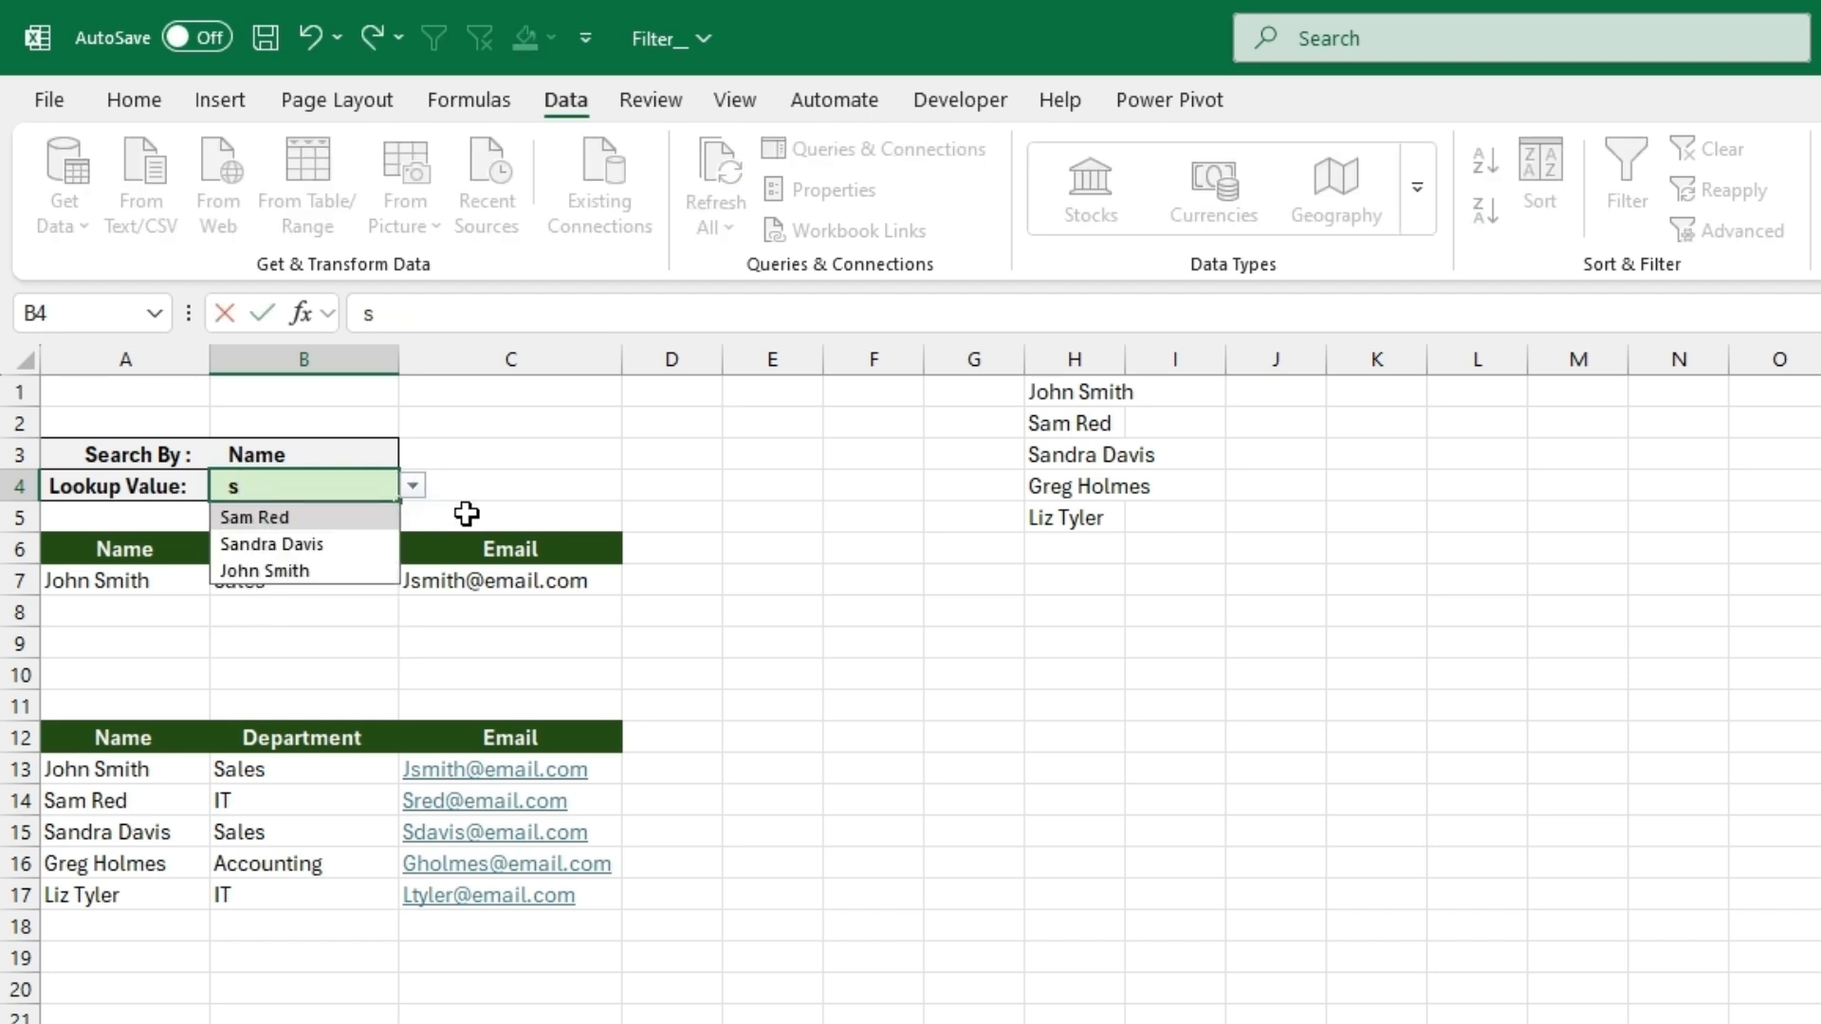
{"action": "left_click", "coordinate": [382, 545]}
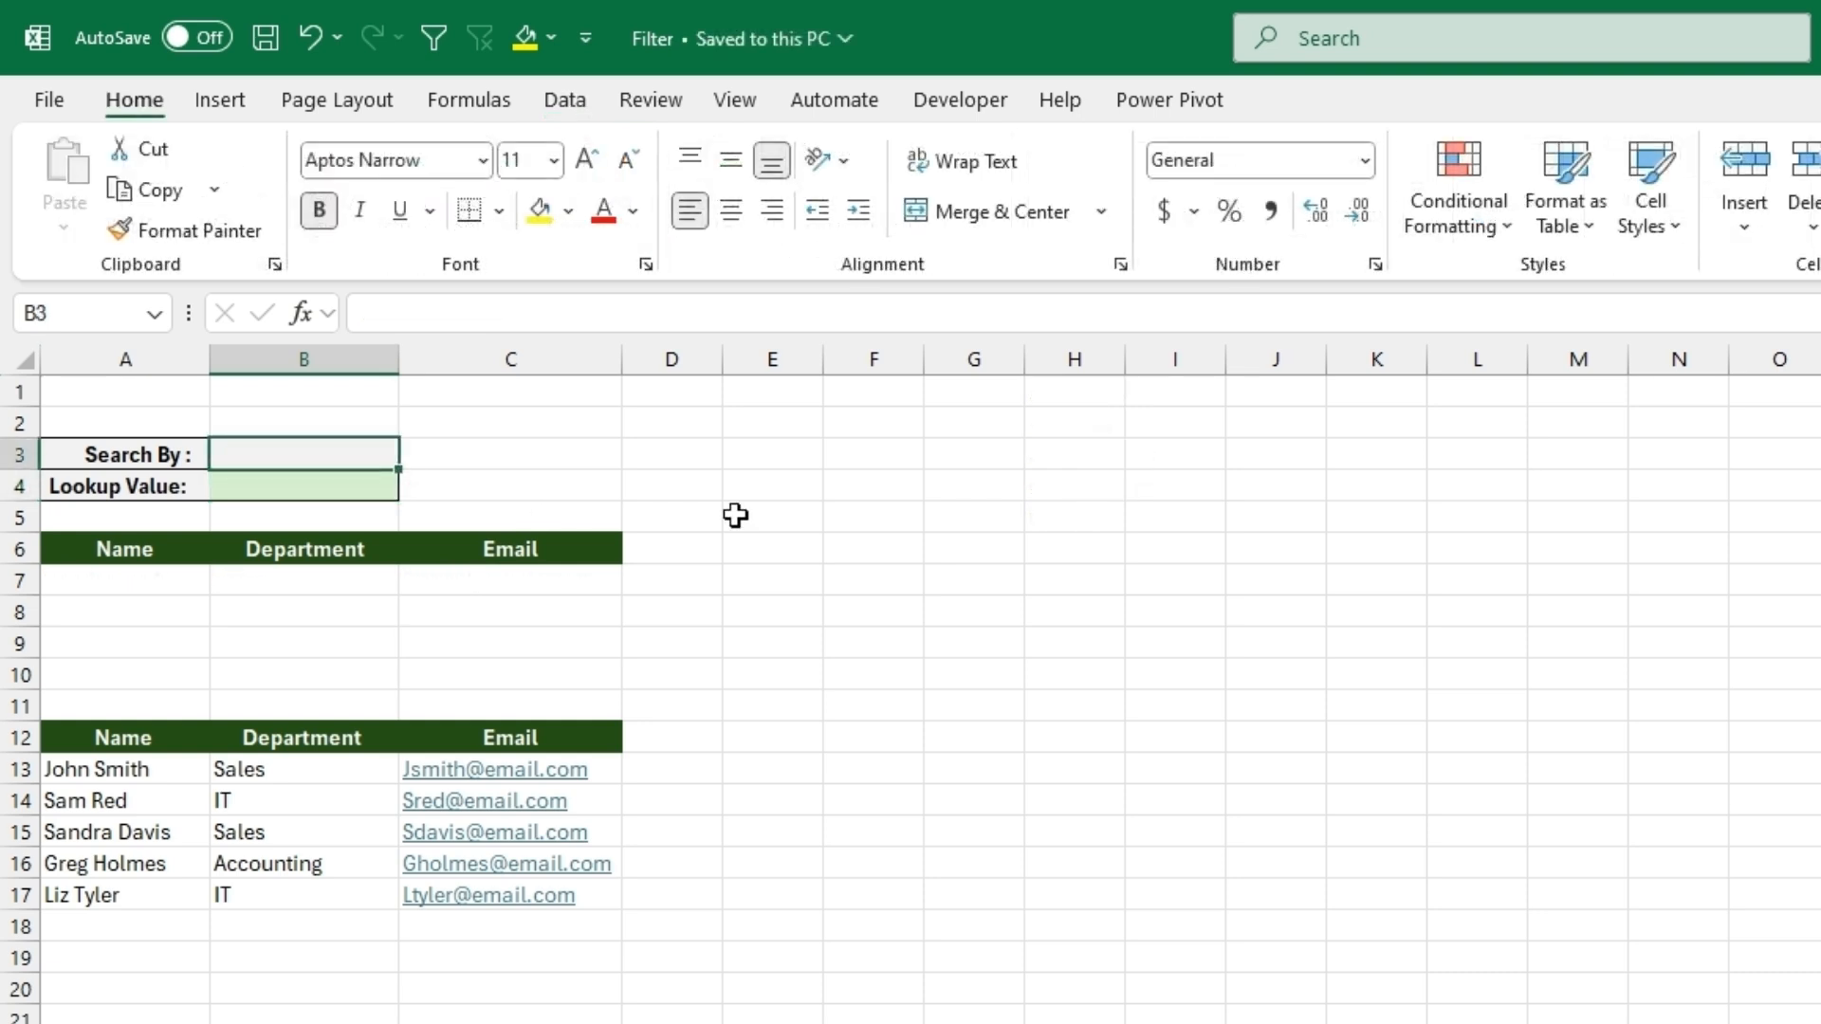
- Add list data validation to the Search By cell B3, using the table headers =$A$12:$C$12 as the source
{"action": "left_click_drag", "start_coordinate": [123, 740], "coordinate": [512, 737]}
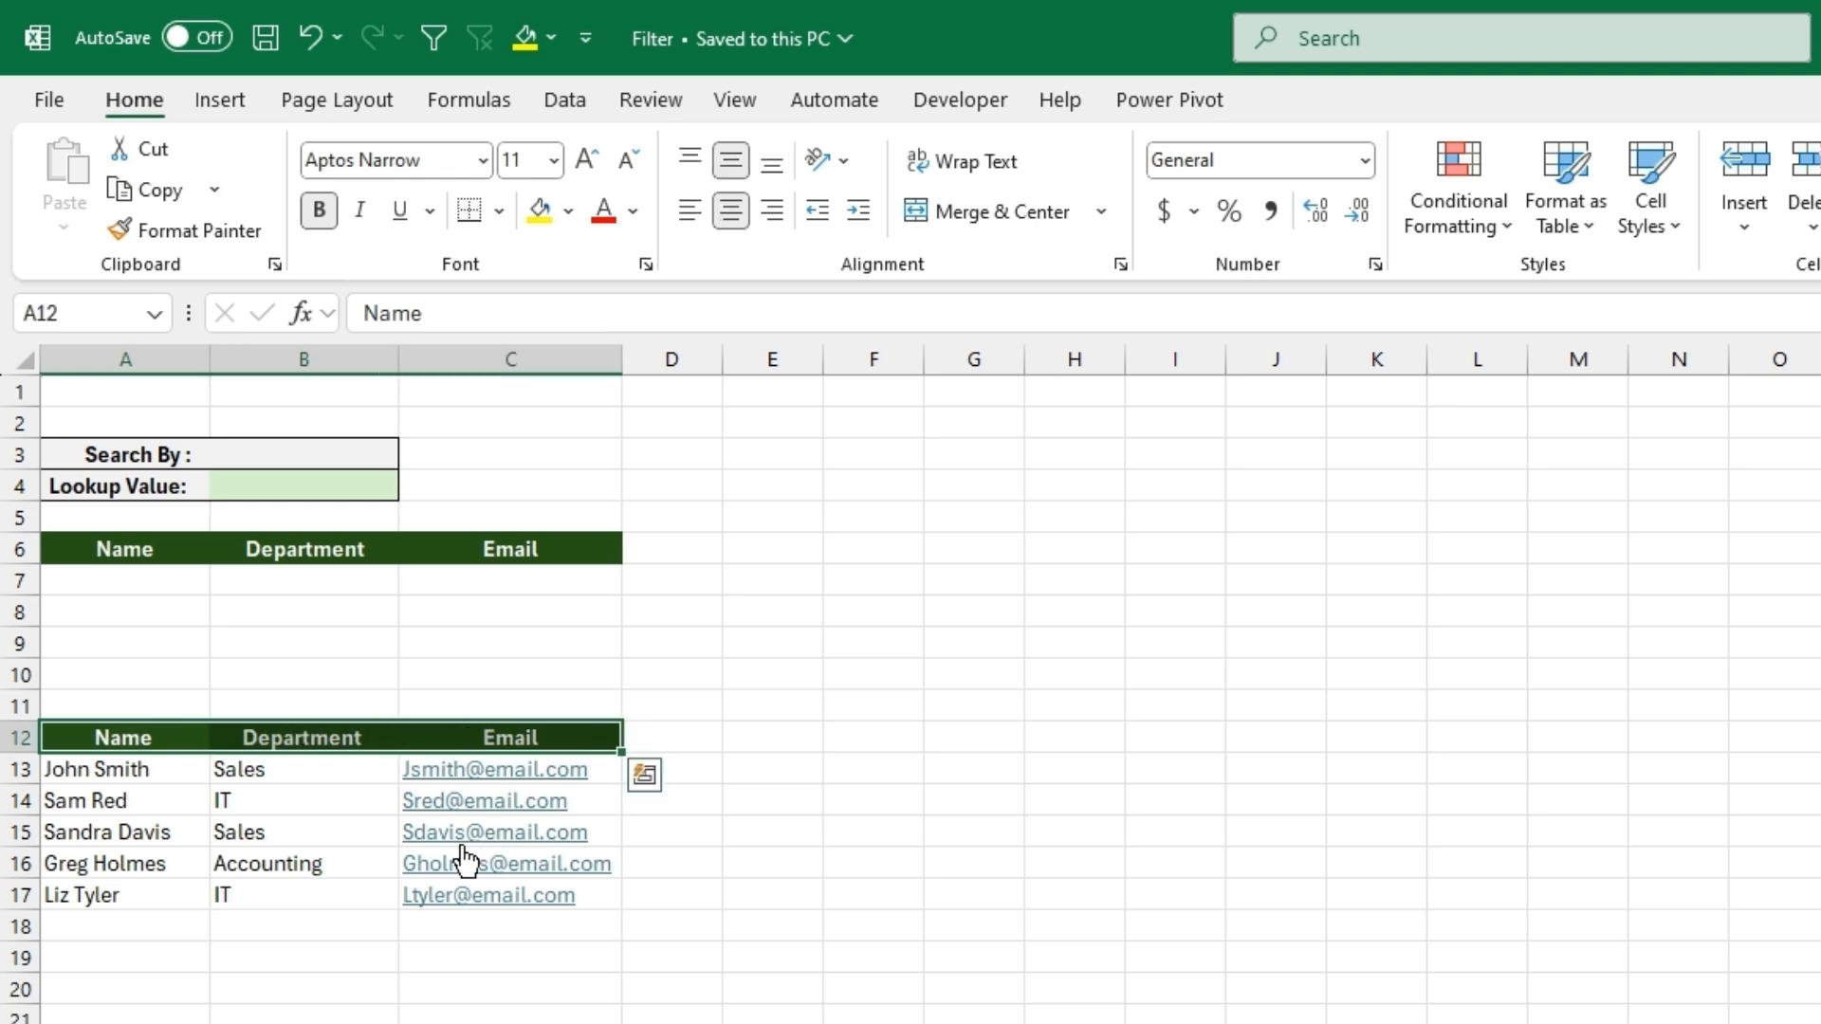
{"action": "left_click", "coordinate": [313, 456]}
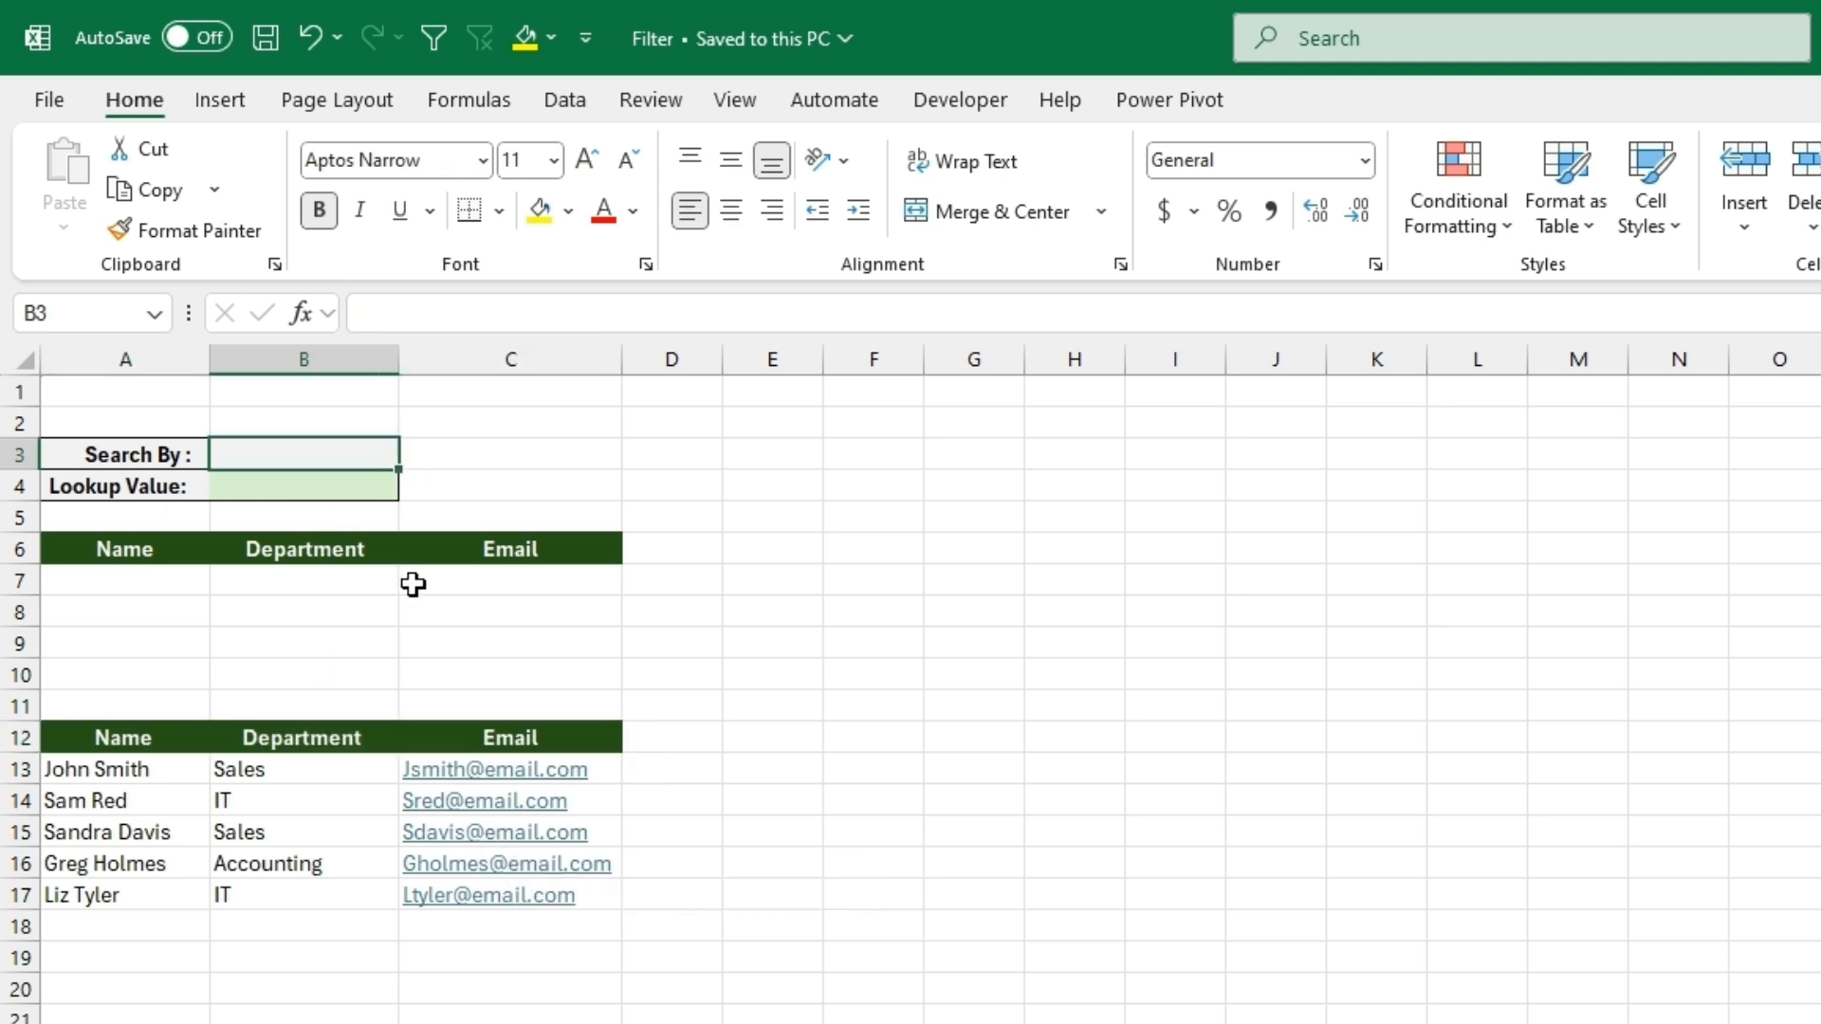
{"action": "left_click", "coordinate": [565, 104]}
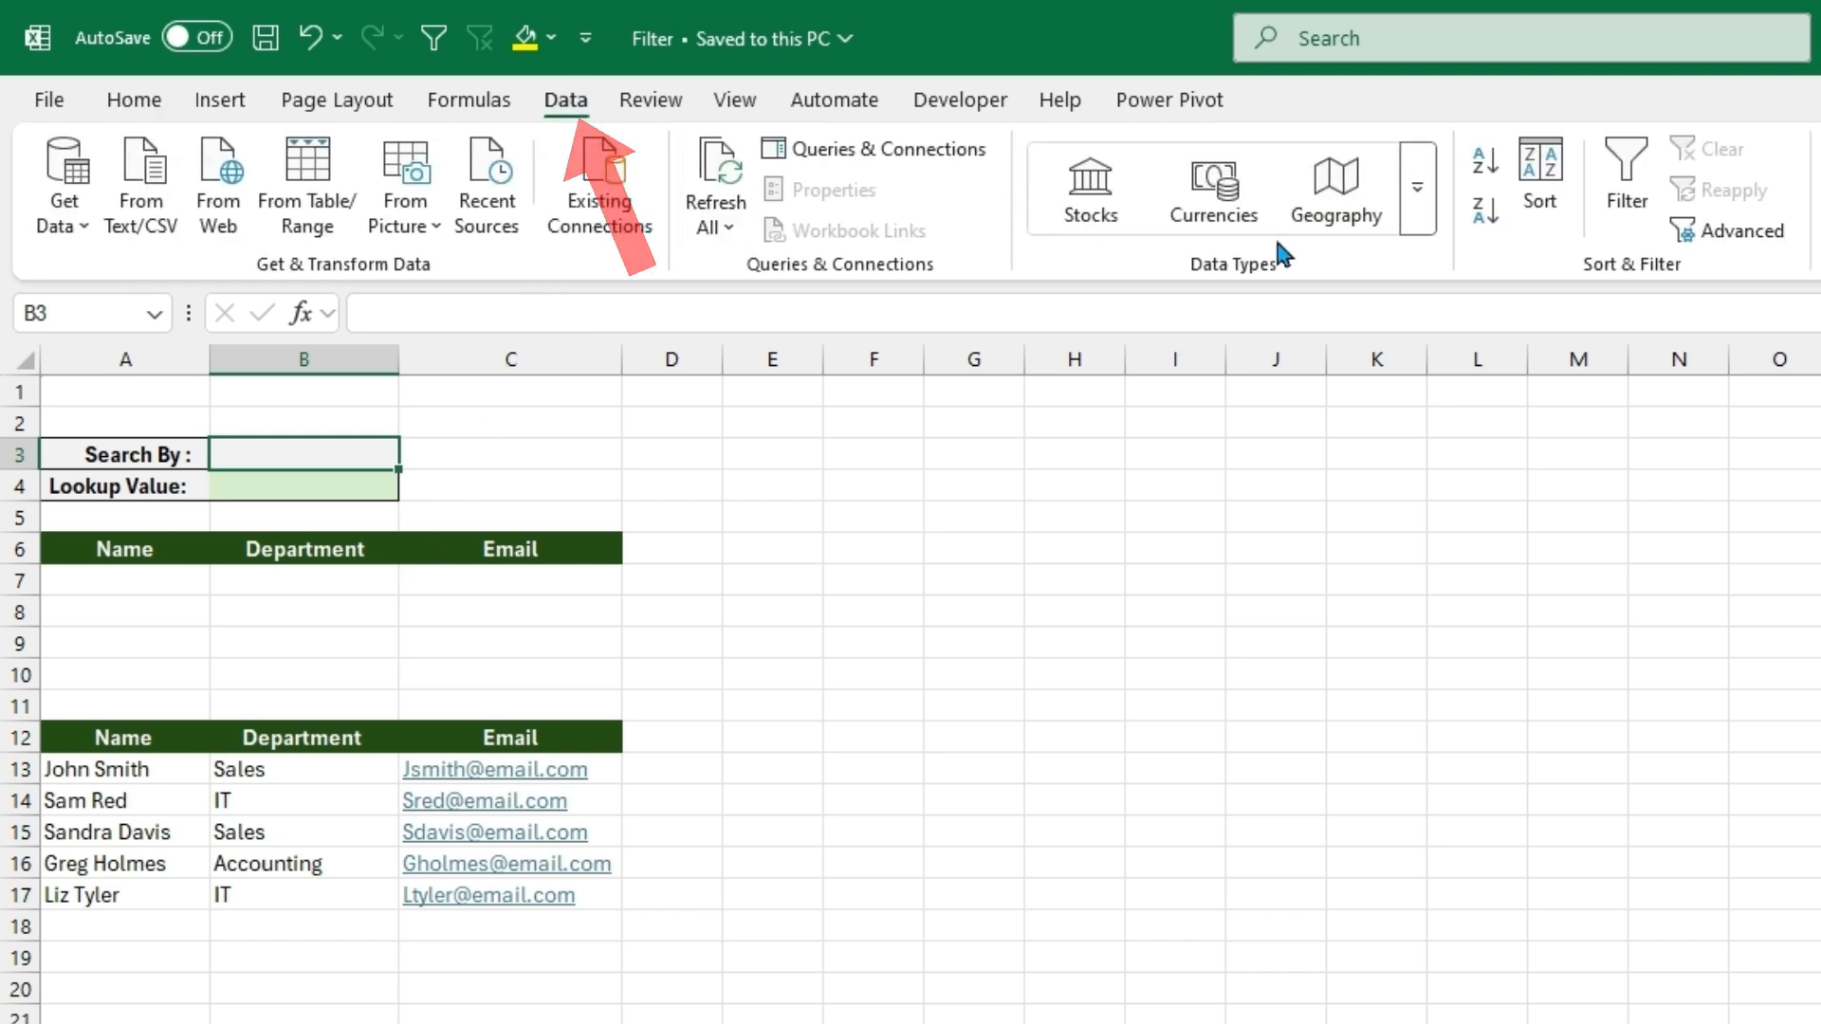
{"action": "left_click", "coordinate": [937, 242]}
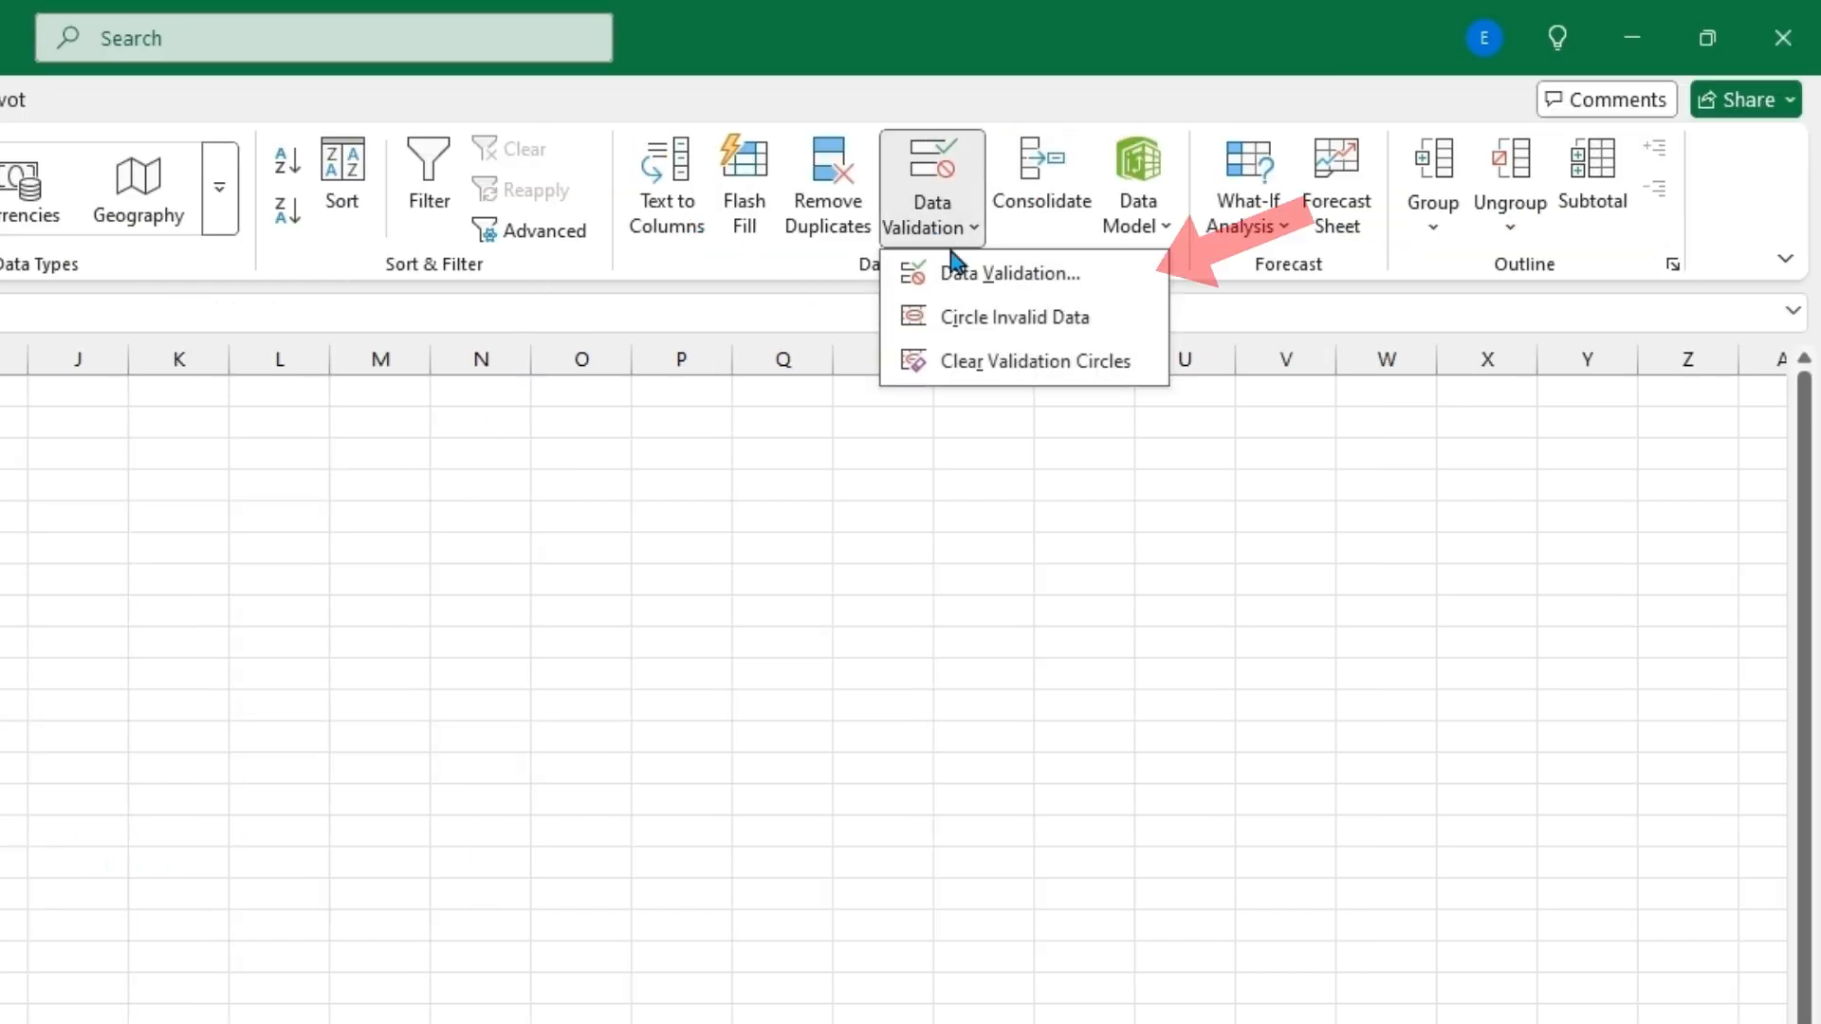
{"action": "left_click", "coordinate": [956, 274]}
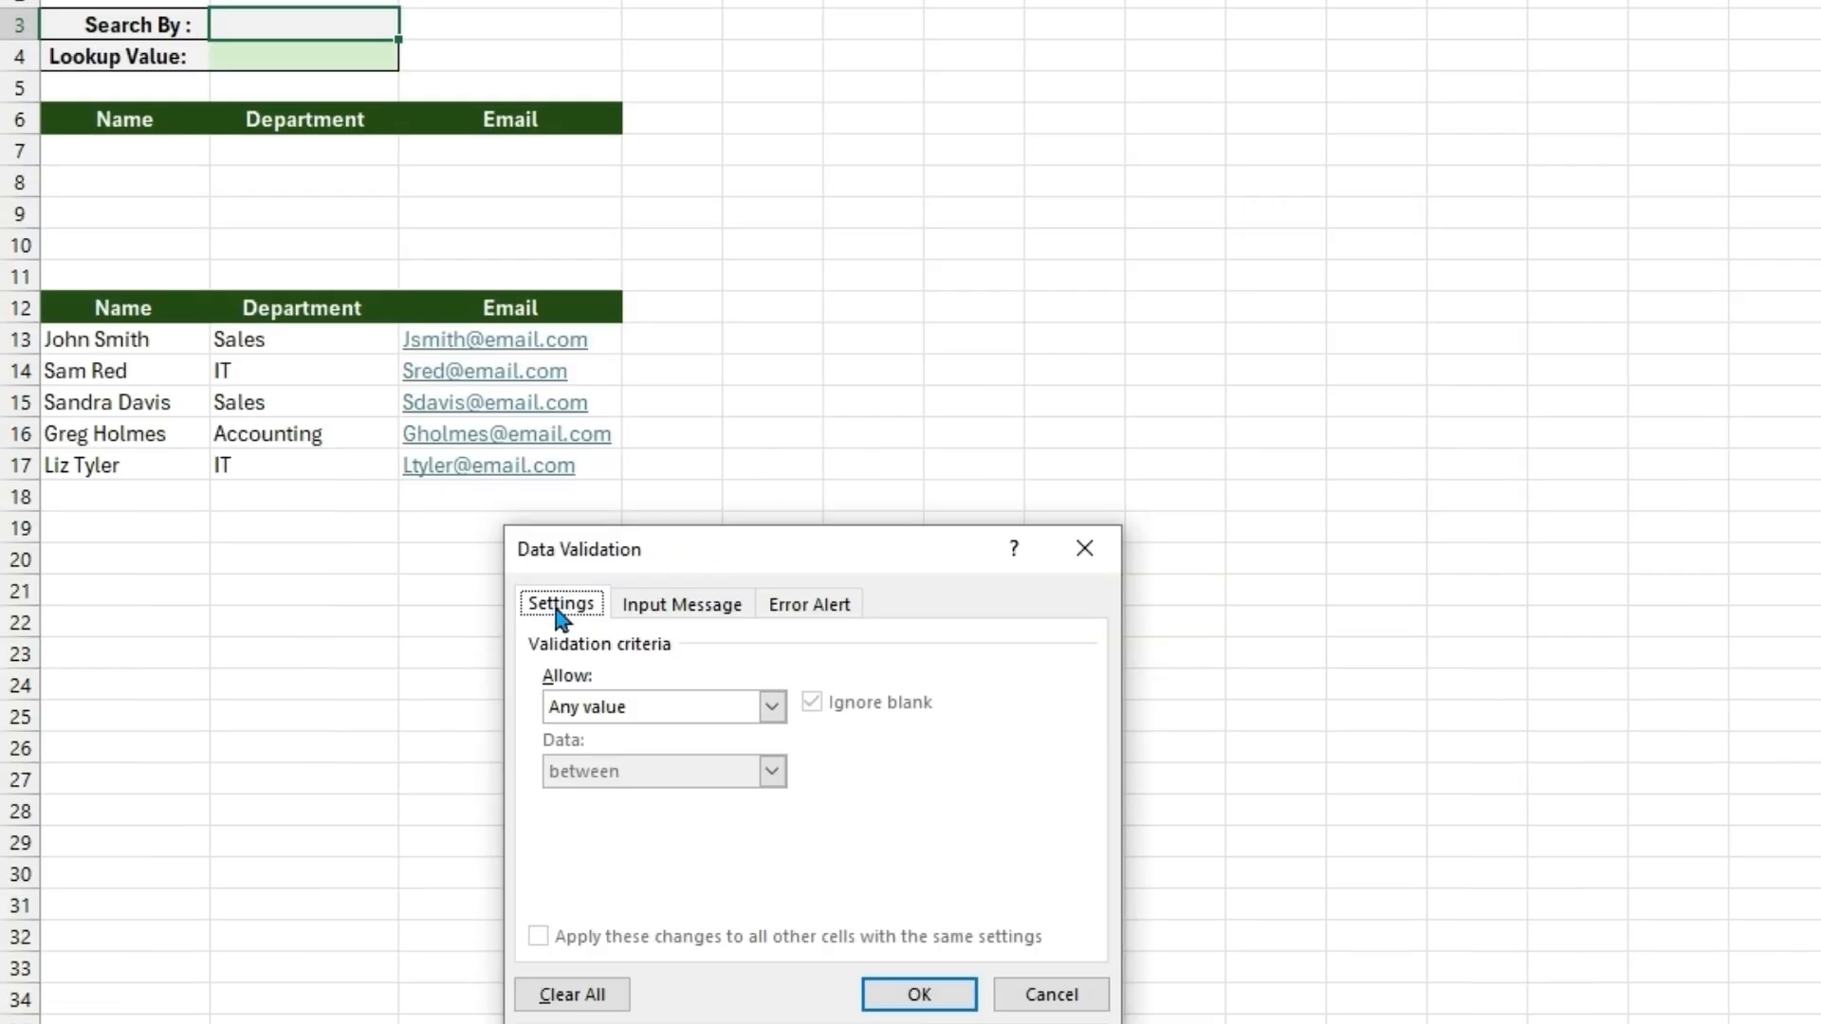
{"action": "left_click", "coordinate": [772, 707]}
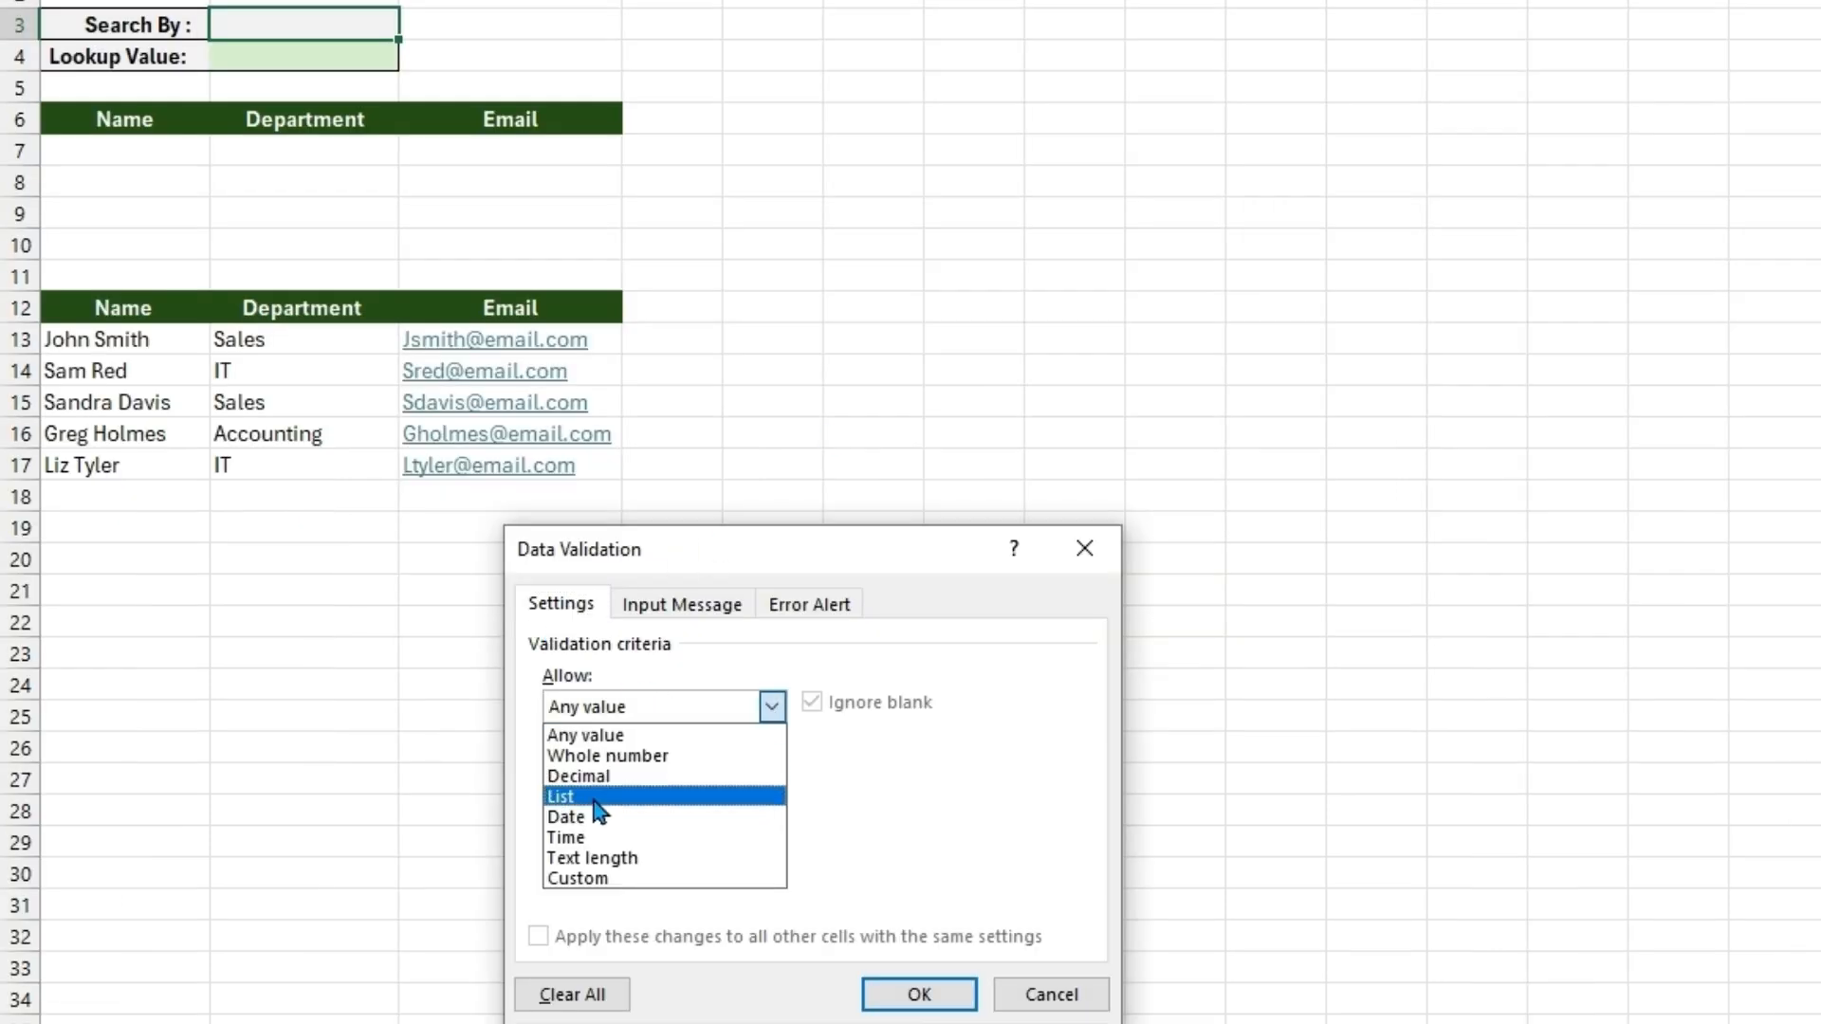
{"action": "left_click", "coordinate": [664, 797]}
{"action": "left_click", "coordinate": [601, 831]}
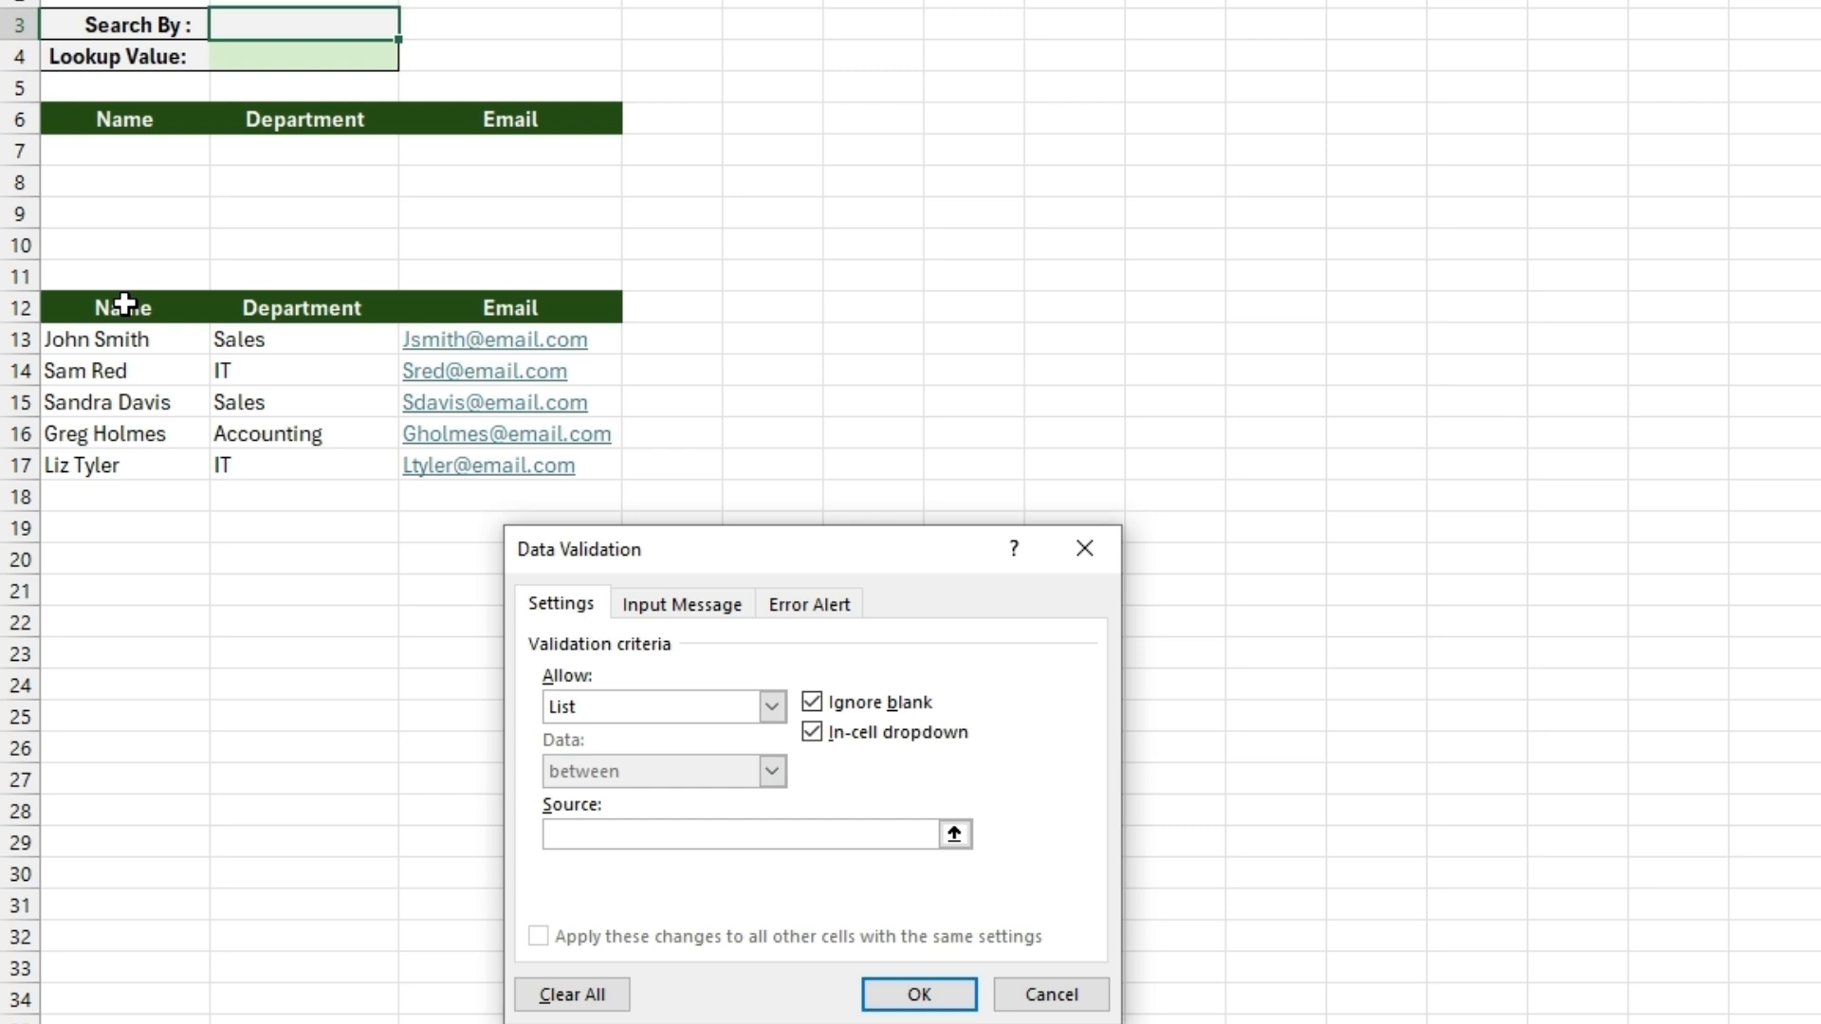
{"action": "left_click_drag", "start_coordinate": [113, 300], "coordinate": [438, 299]}
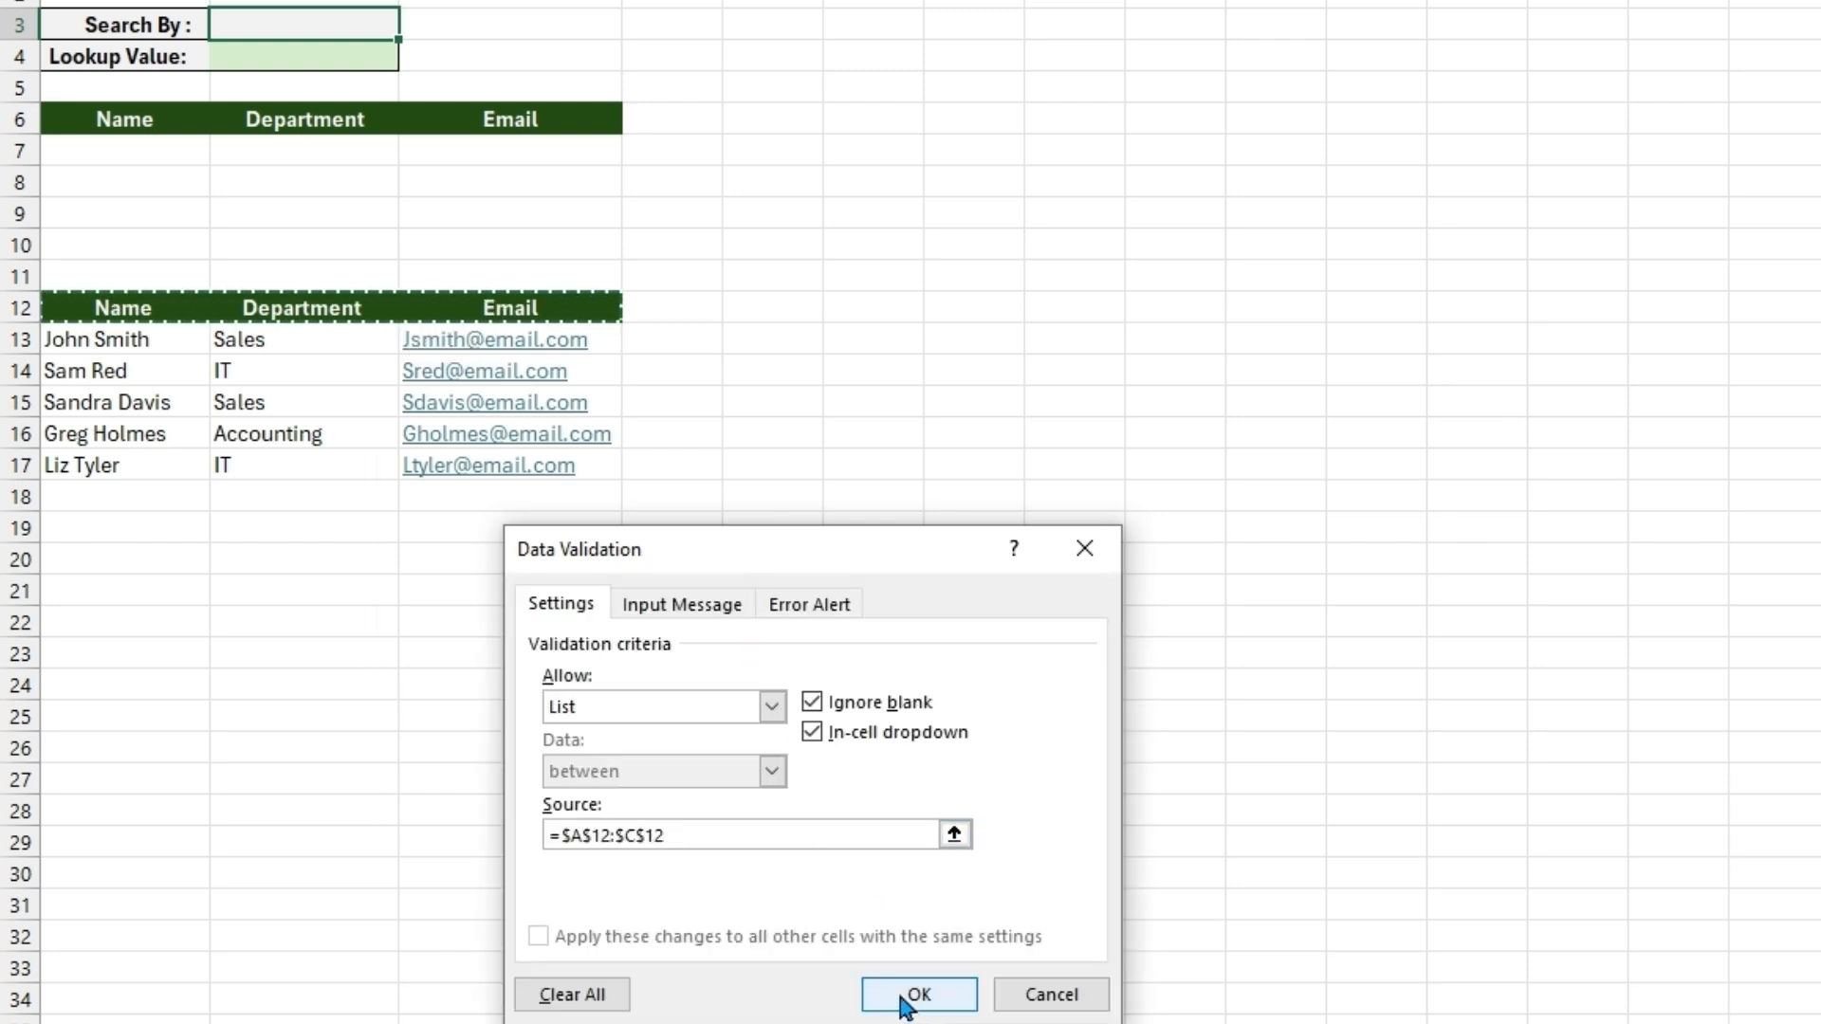
{"action": "left_click", "coordinate": [903, 996]}
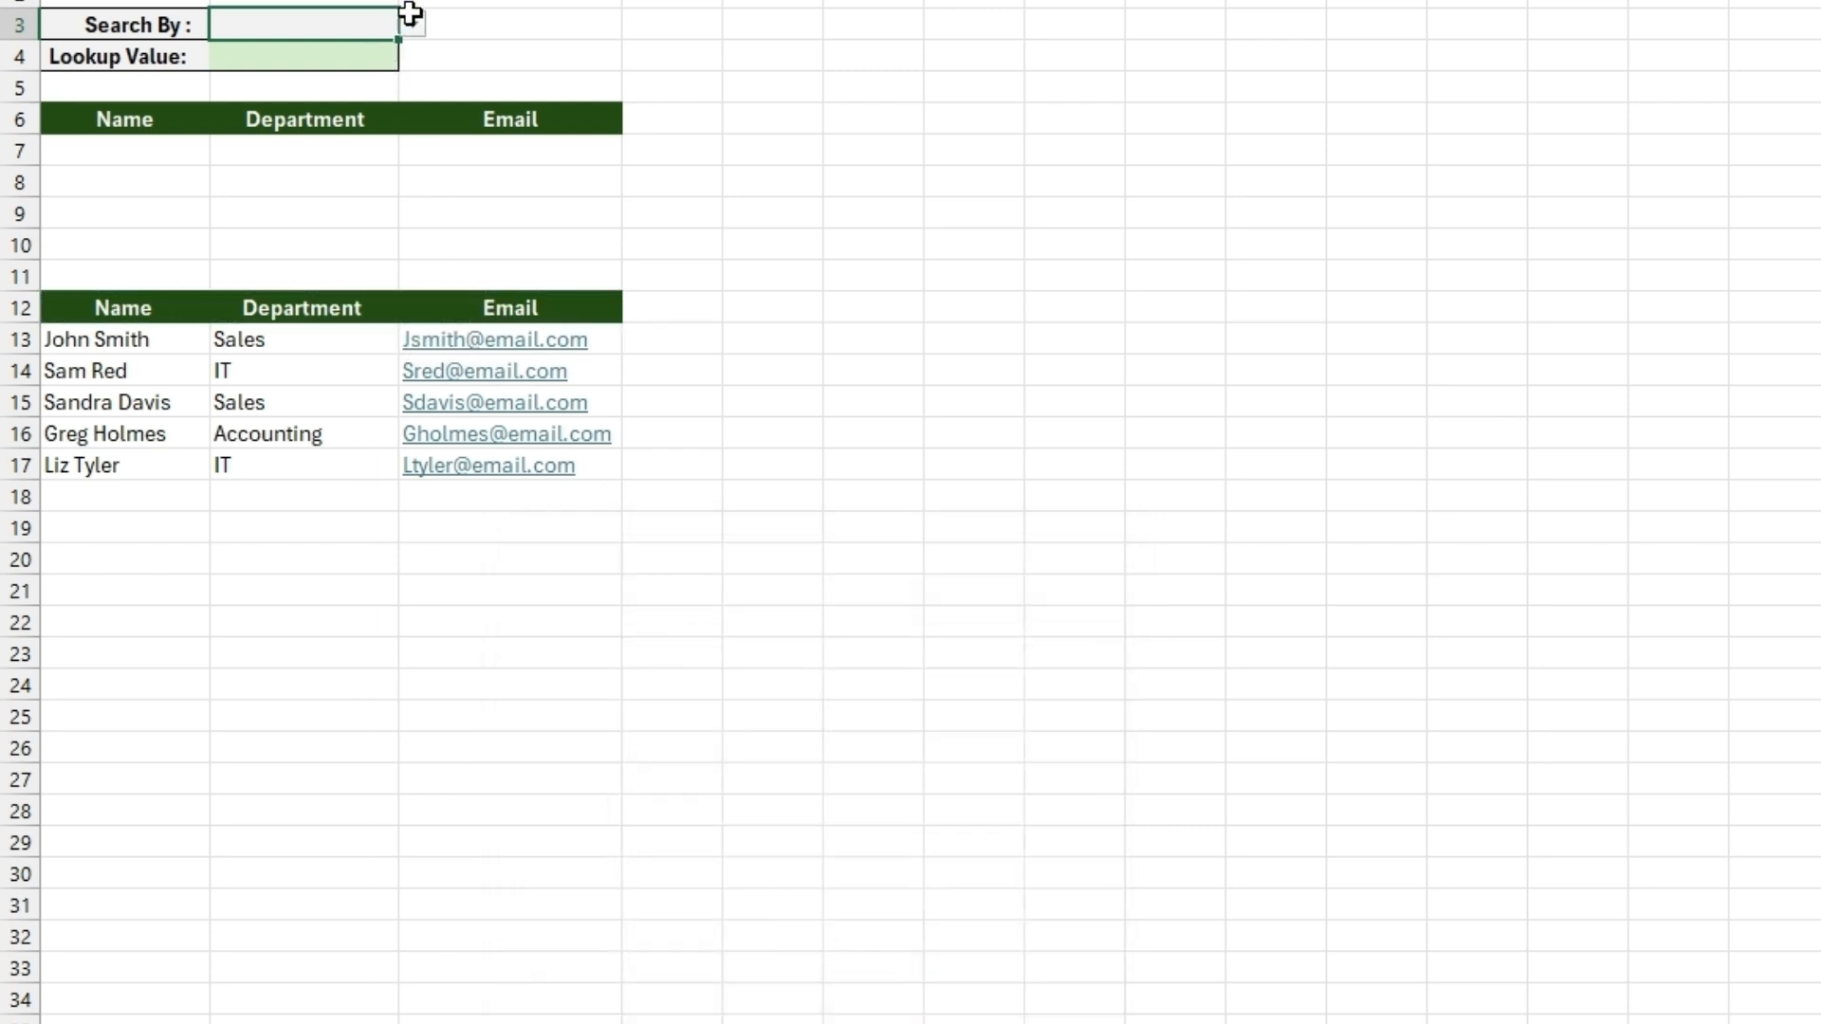
- Try the Search By dropdown in B3 with Department and Email, and leave it set to Name
{"action": "left_click", "coordinate": [412, 26]}
{"action": "left_click", "coordinate": [324, 513]}
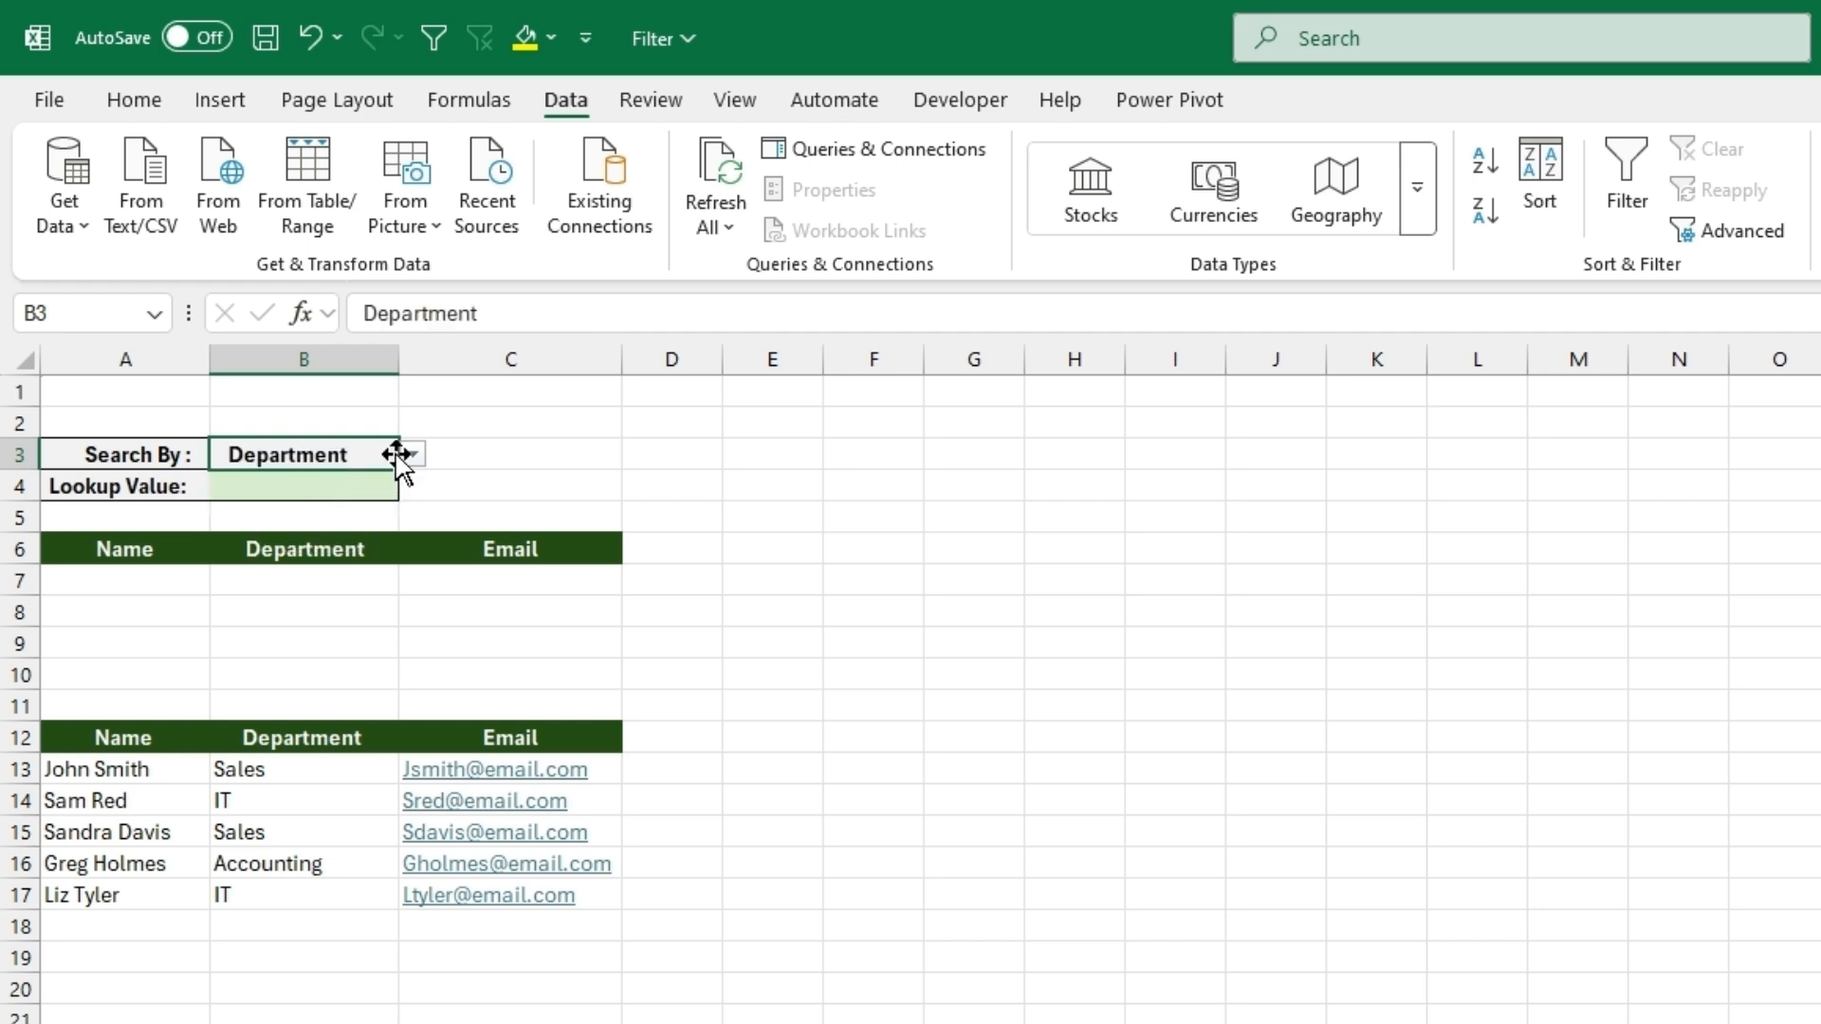
{"action": "left_click", "coordinate": [413, 454]}
{"action": "left_click", "coordinate": [379, 539]}
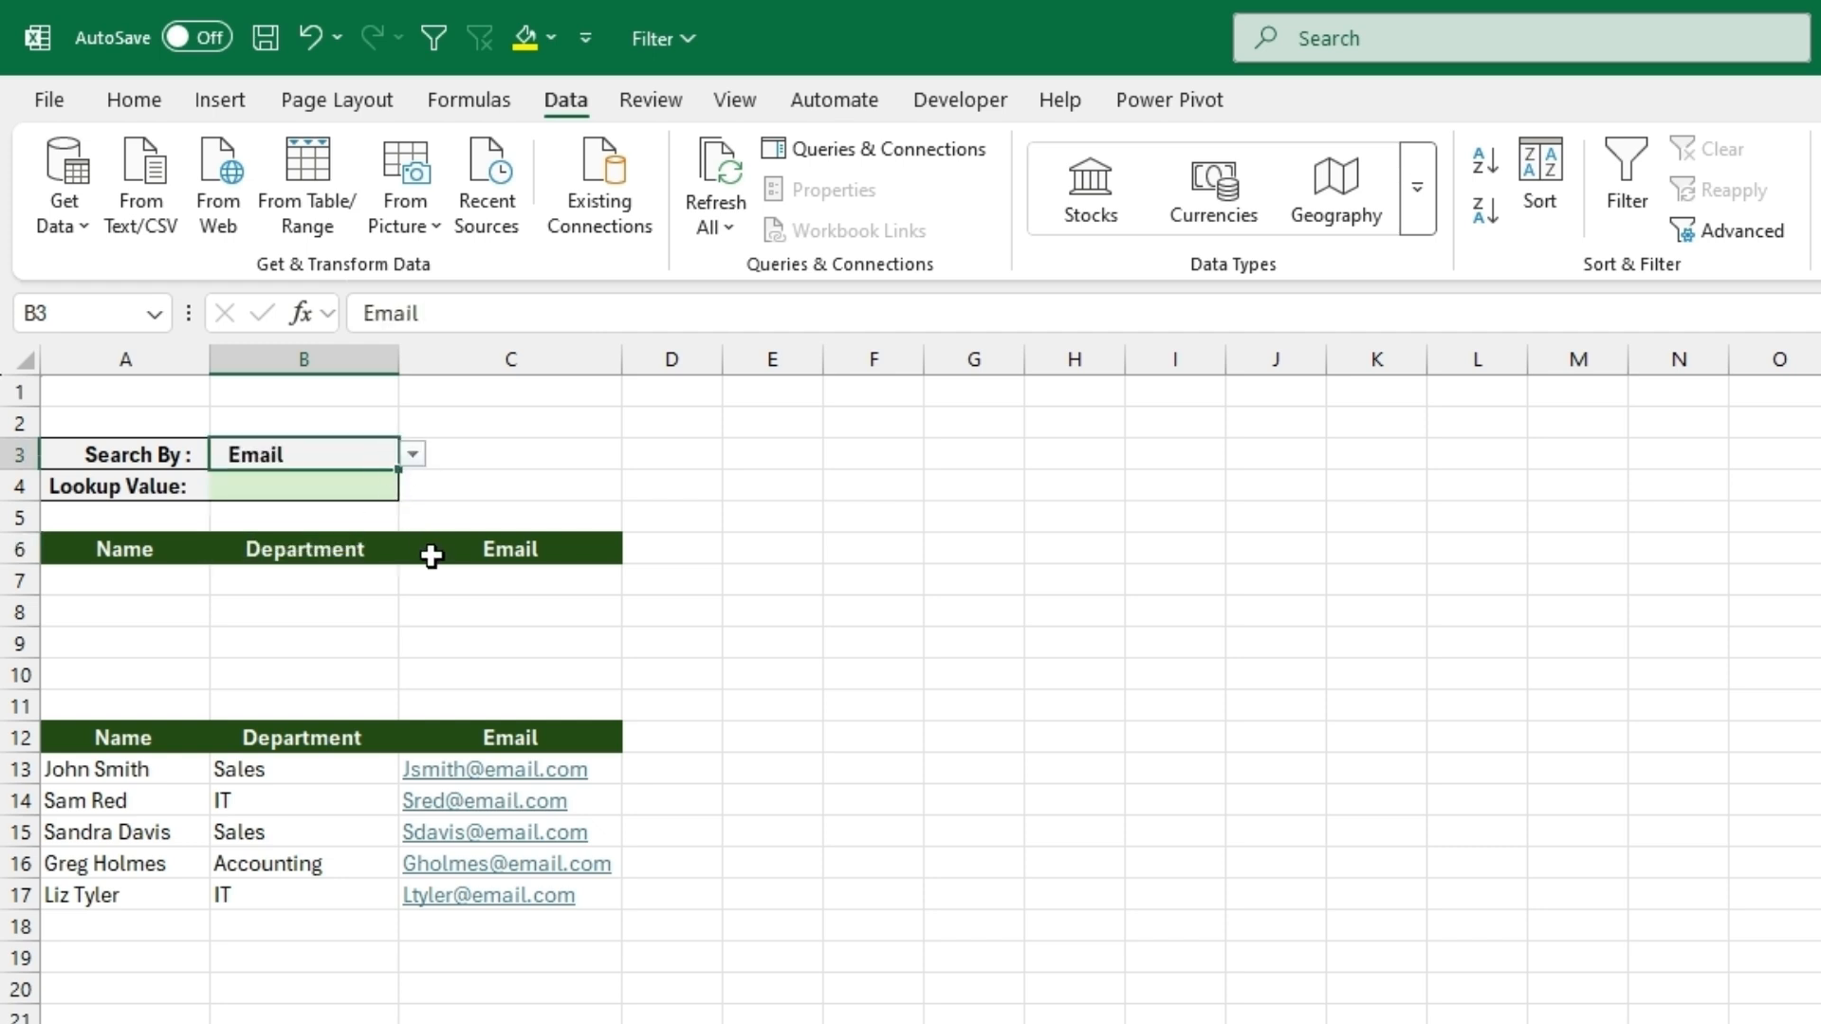
{"action": "left_click", "coordinate": [412, 455]}
{"action": "left_click", "coordinate": [377, 485]}
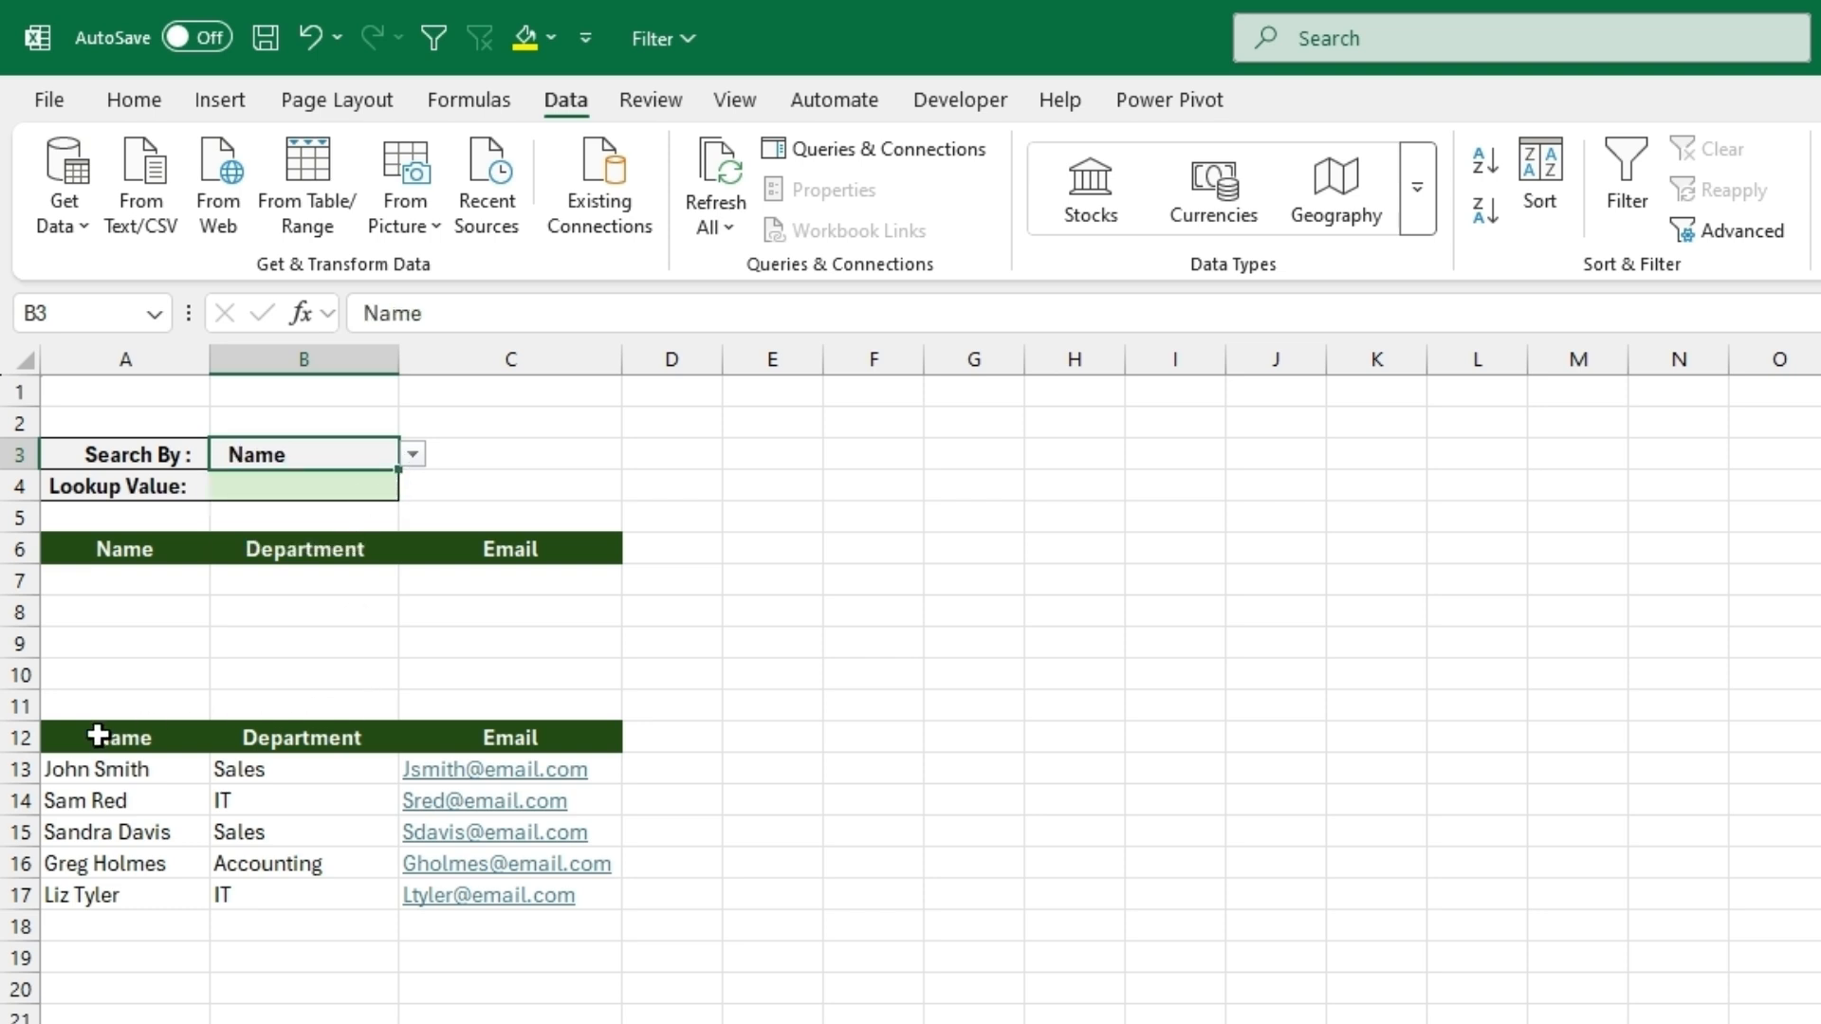
- Start a formula in E12 with the Name condition: =IFS(A12=B3,UNIQUE(A13:A17)
{"action": "left_click", "coordinate": [302, 494]}
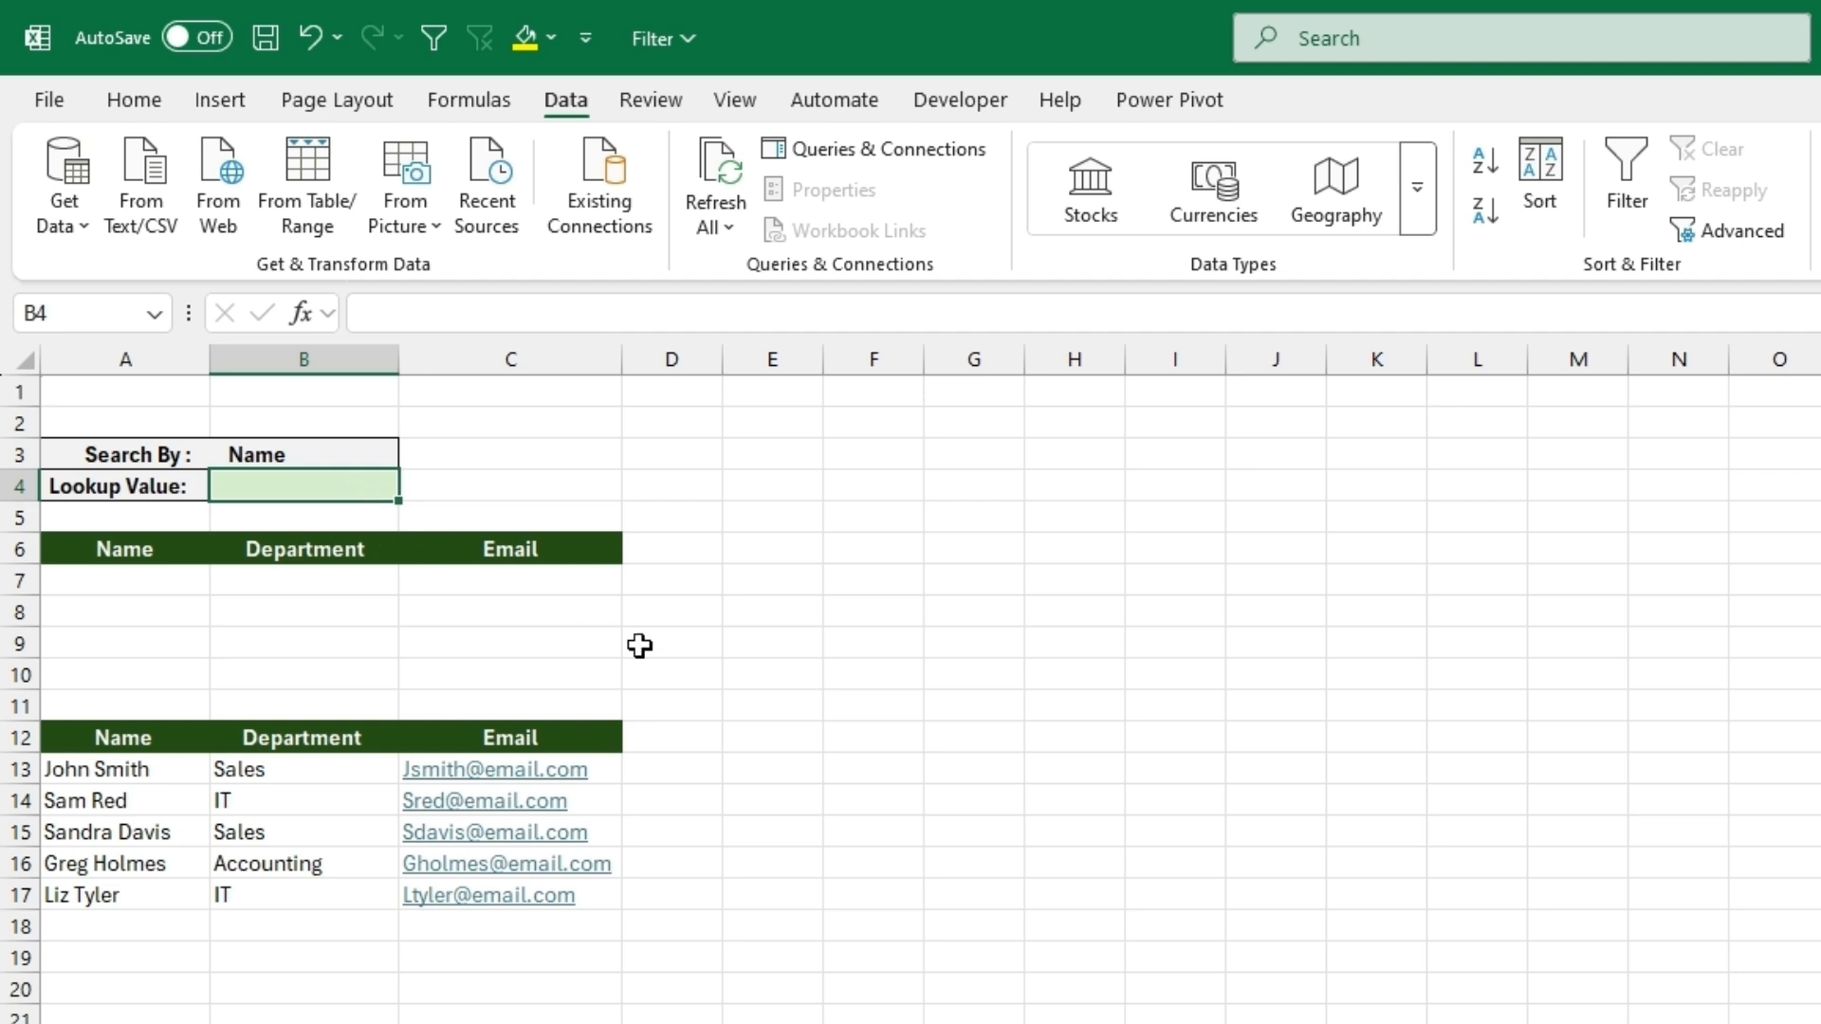
{"action": "left_click", "coordinate": [754, 742]}
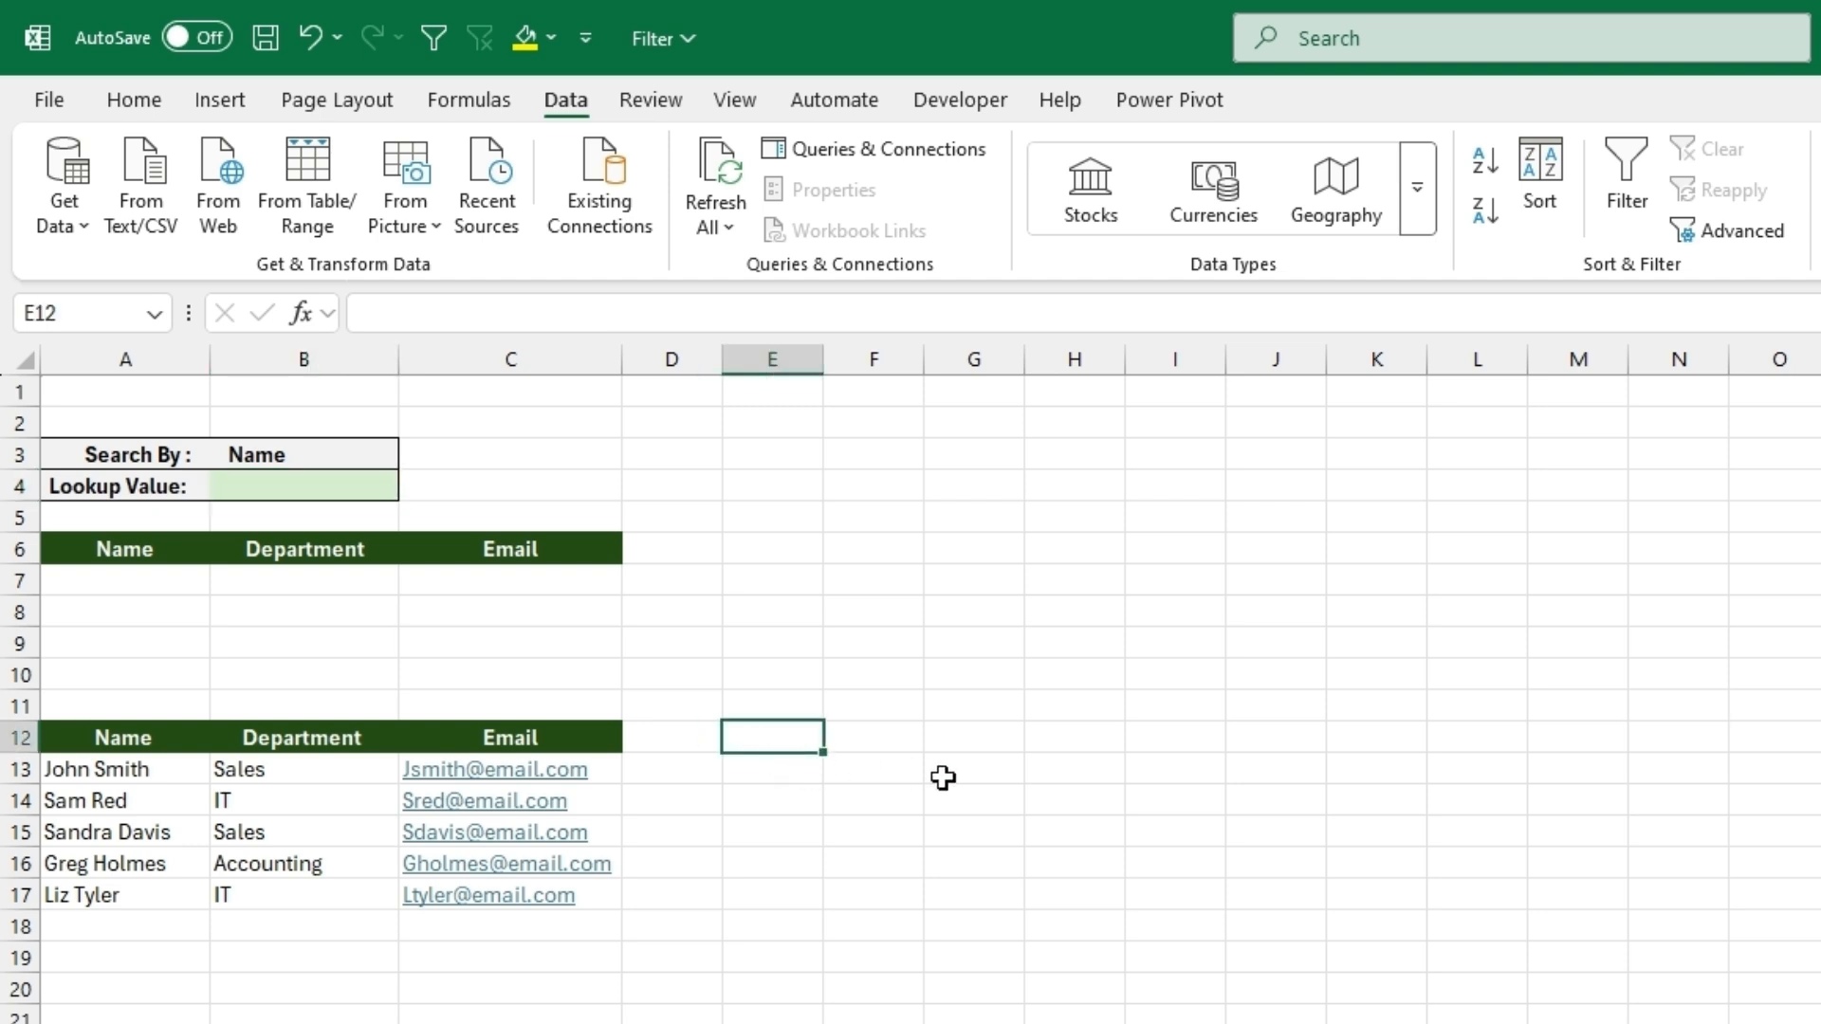
{"action": "type", "text": "=ifs"}
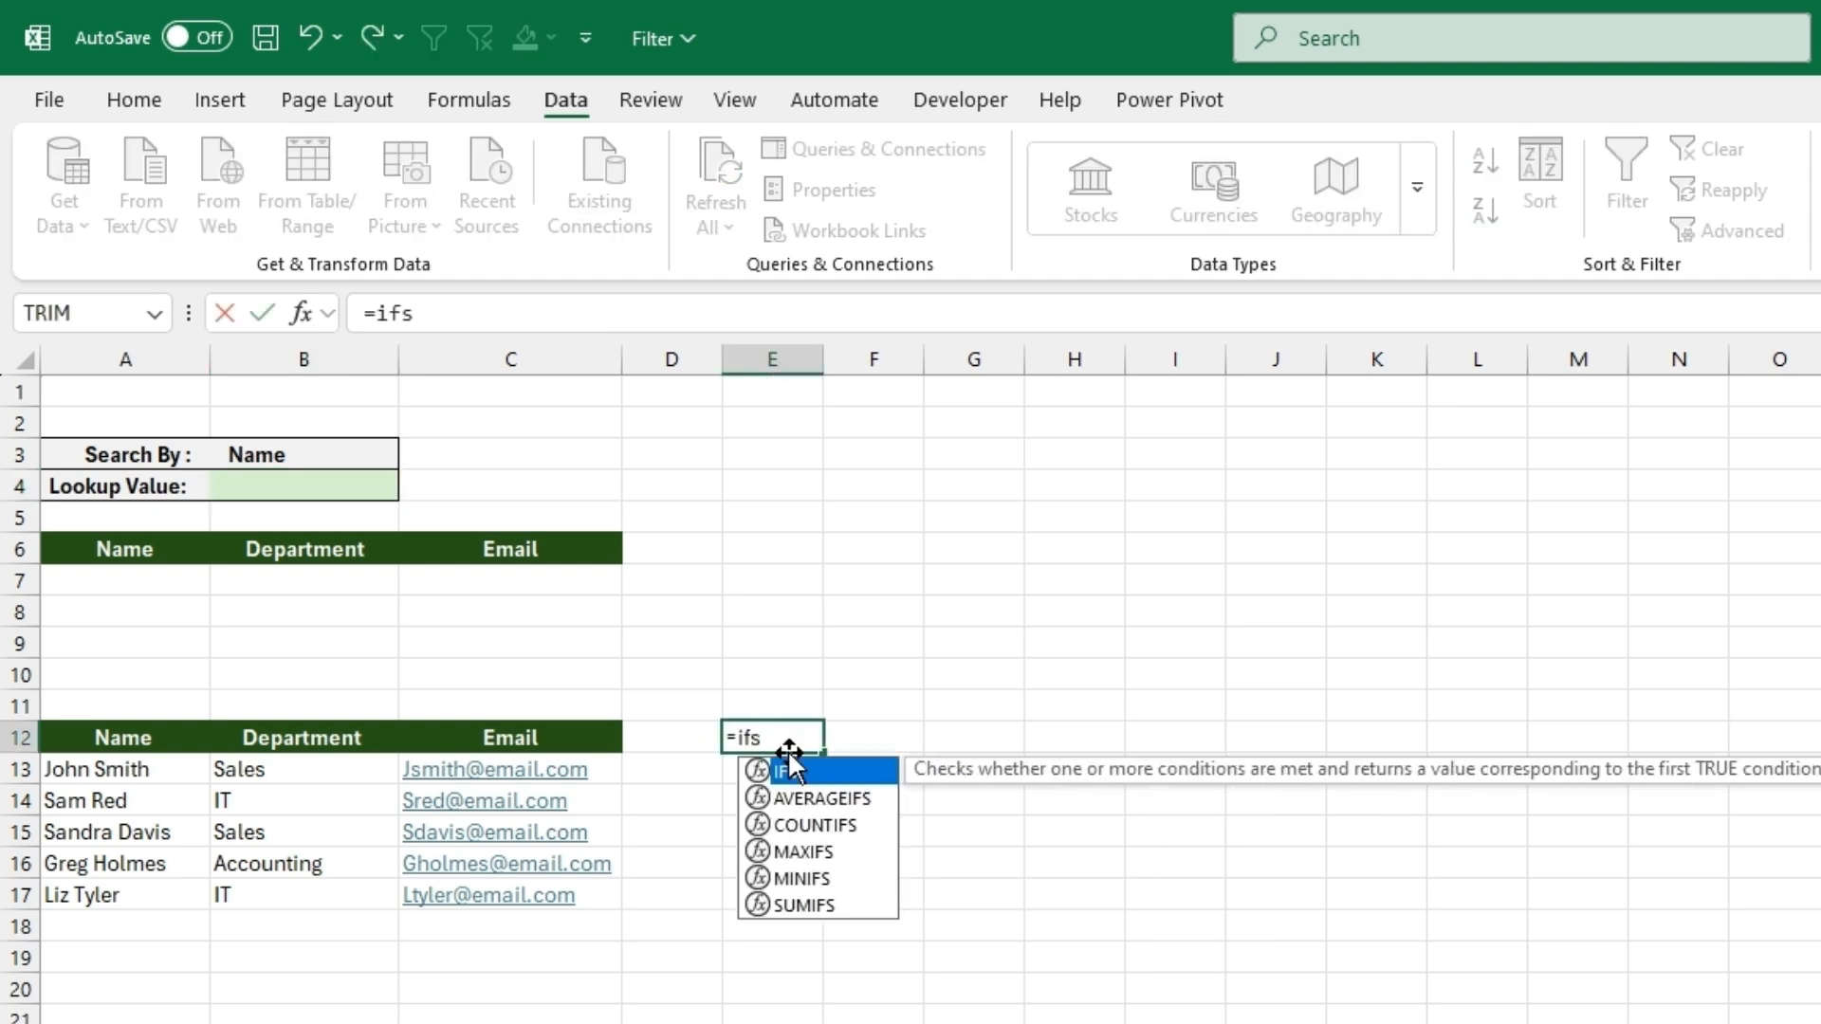
{"action": "double_click", "coordinate": [814, 772]}
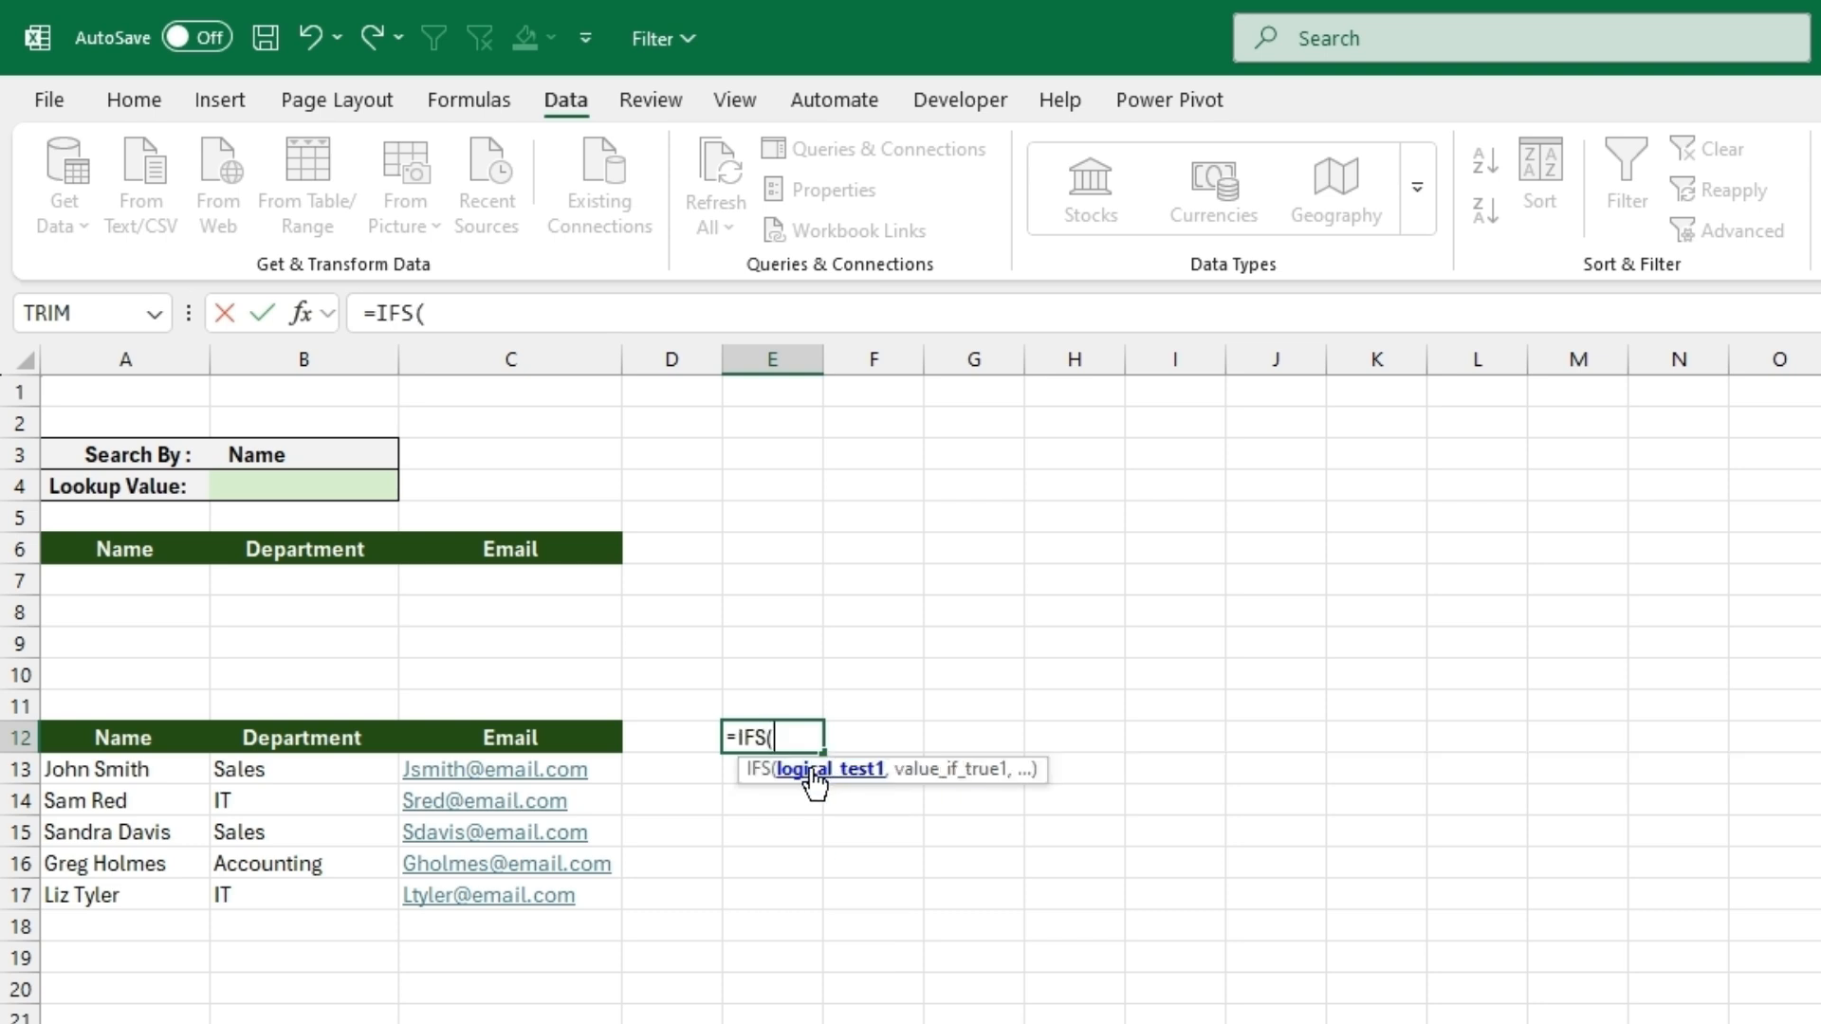
{"action": "left_click", "coordinate": [126, 738]}
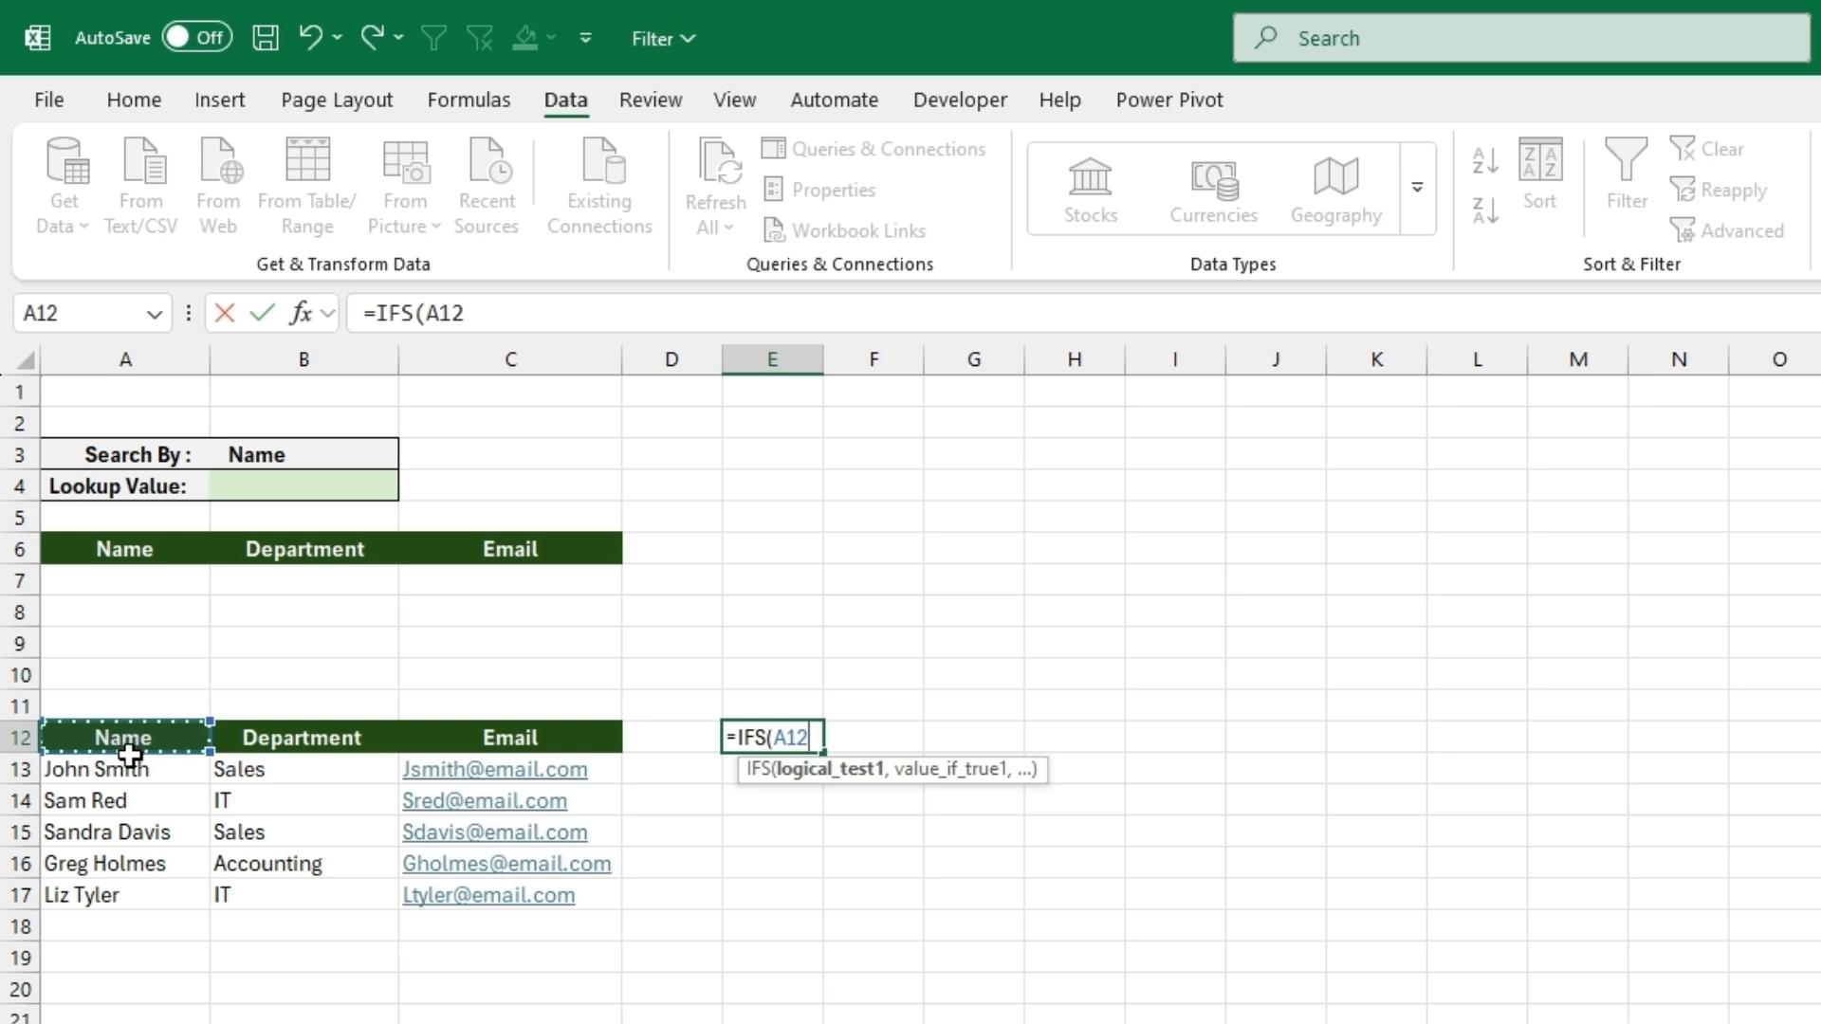
{"action": "type", "text": "="}
{"action": "left_click", "coordinate": [316, 456]}
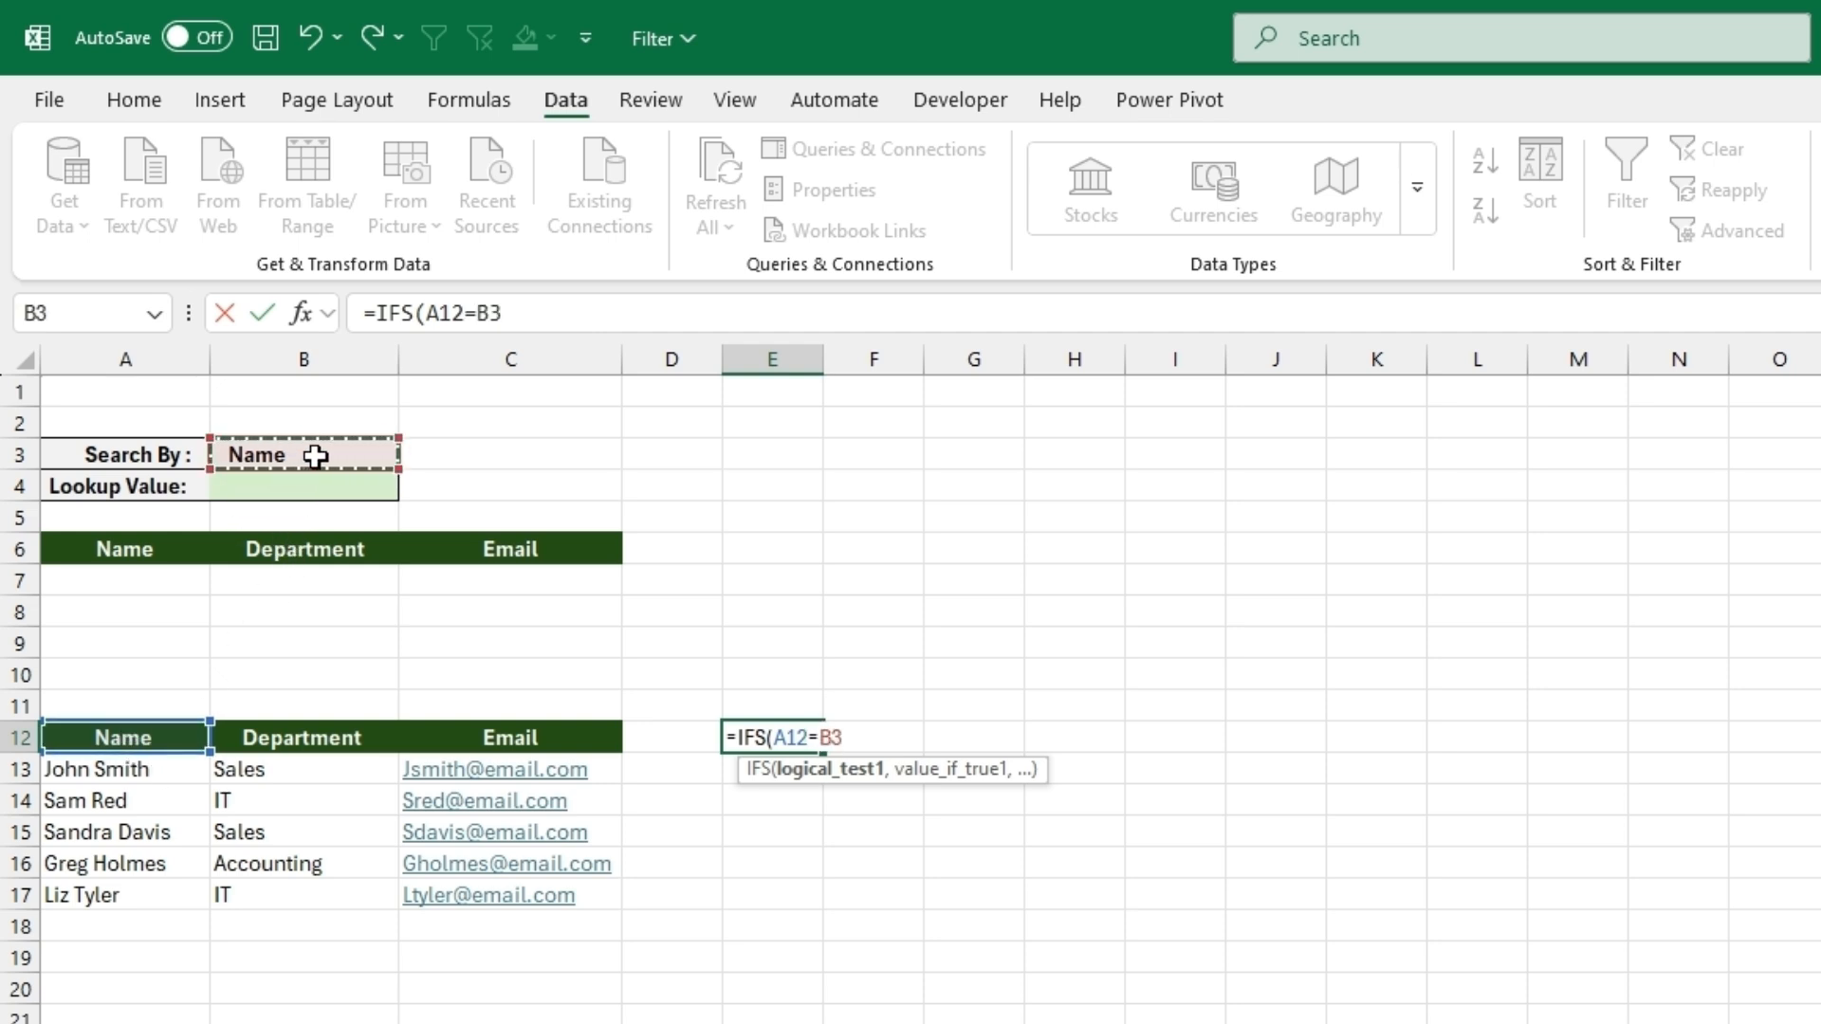
{"action": "type", "text": ",uni"}
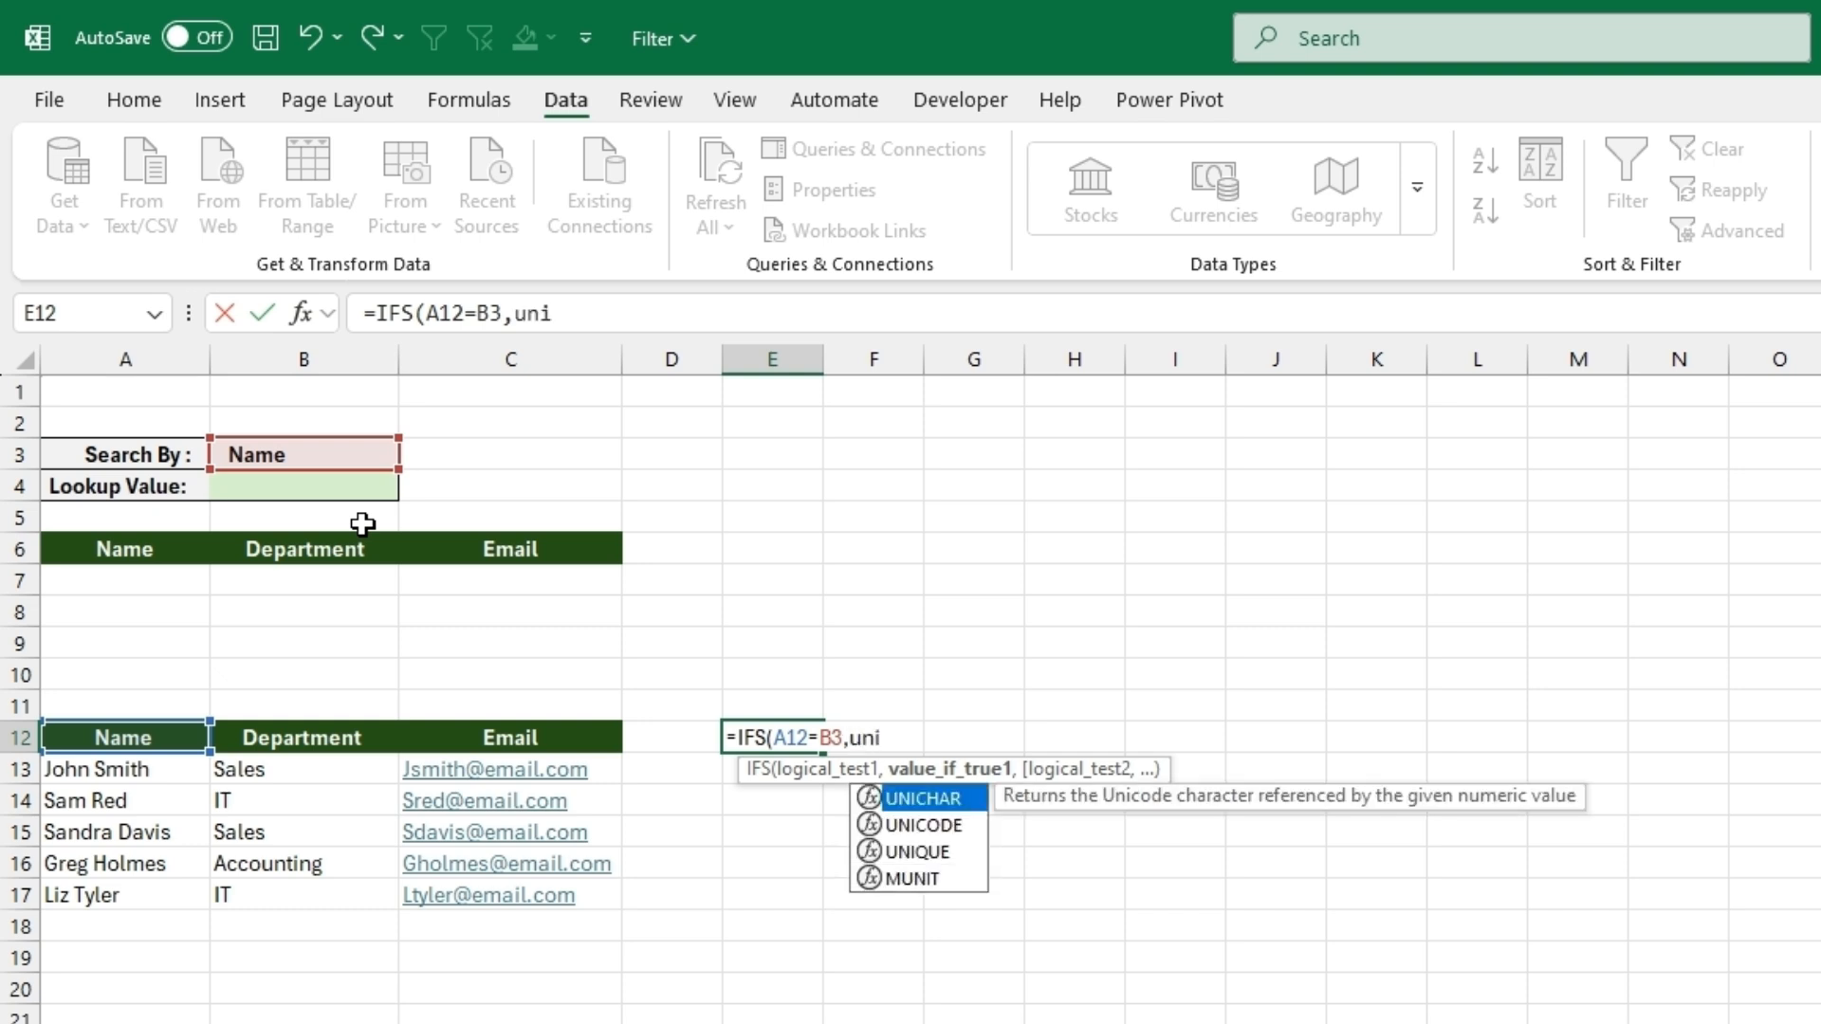
{"action": "double_click", "coordinate": [946, 854]}
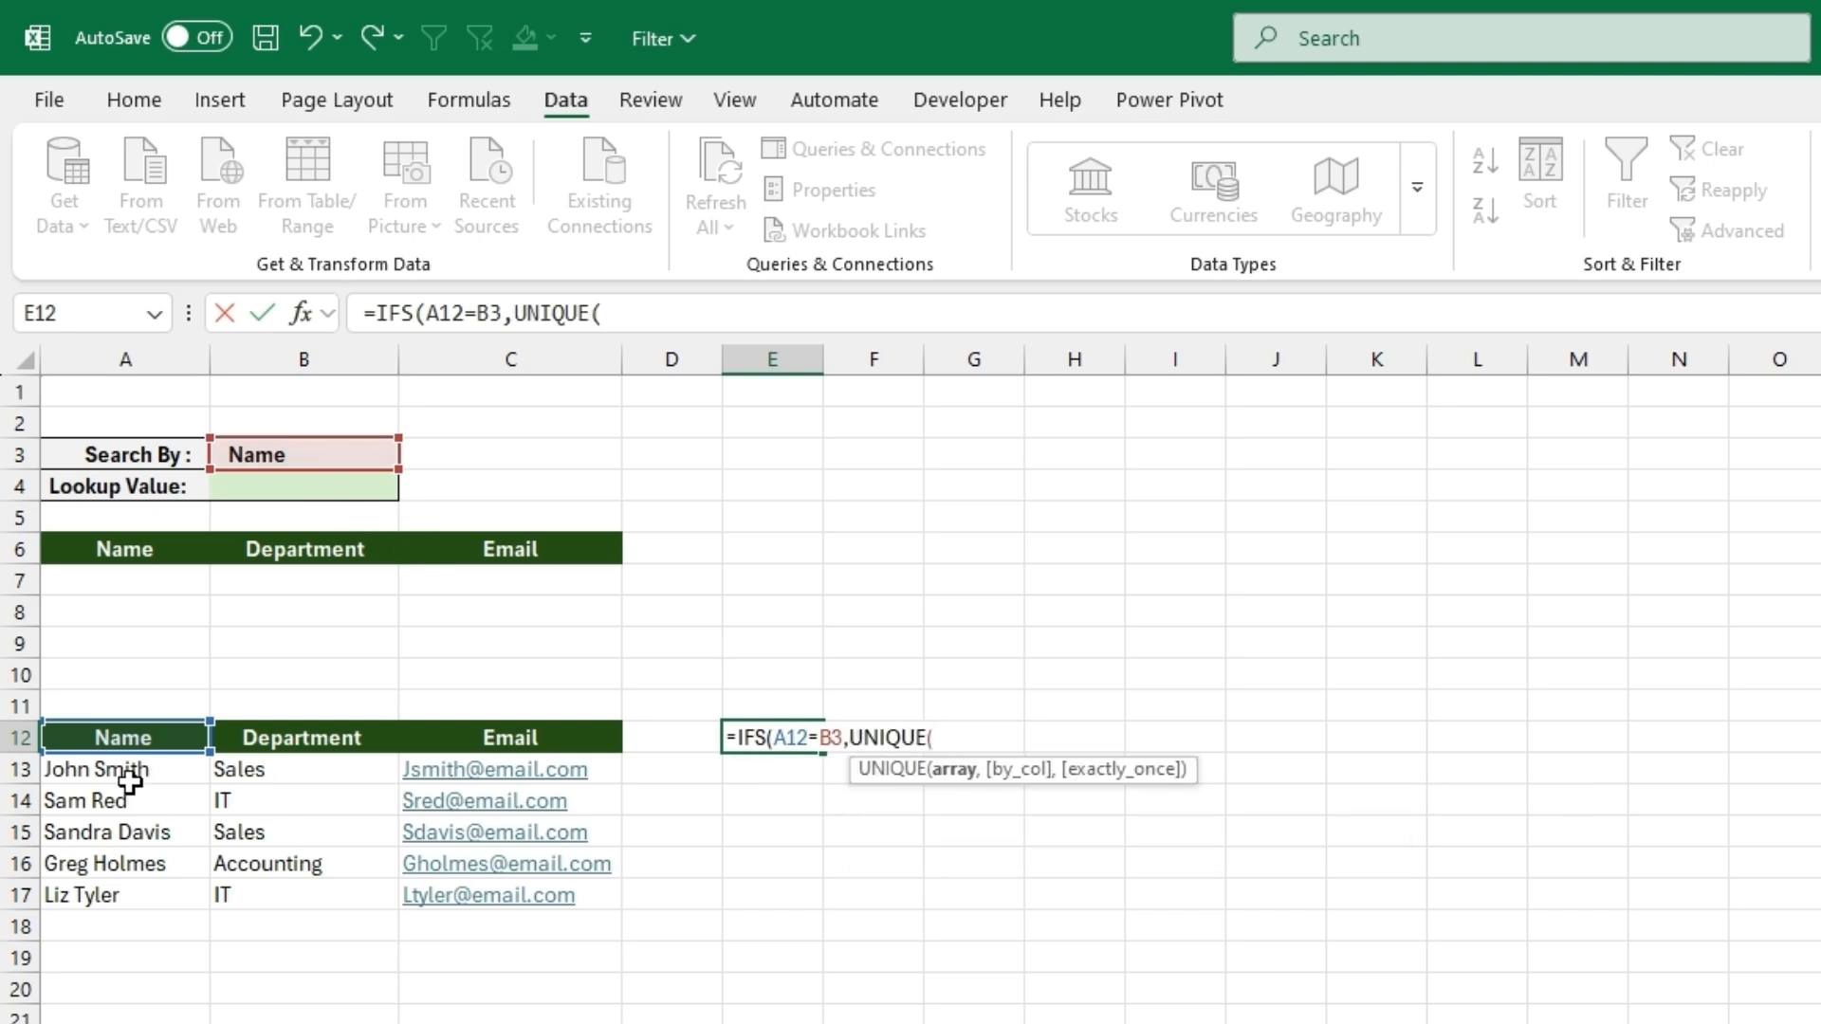
{"action": "left_click_drag", "start_coordinate": [130, 781], "coordinate": [145, 885]}
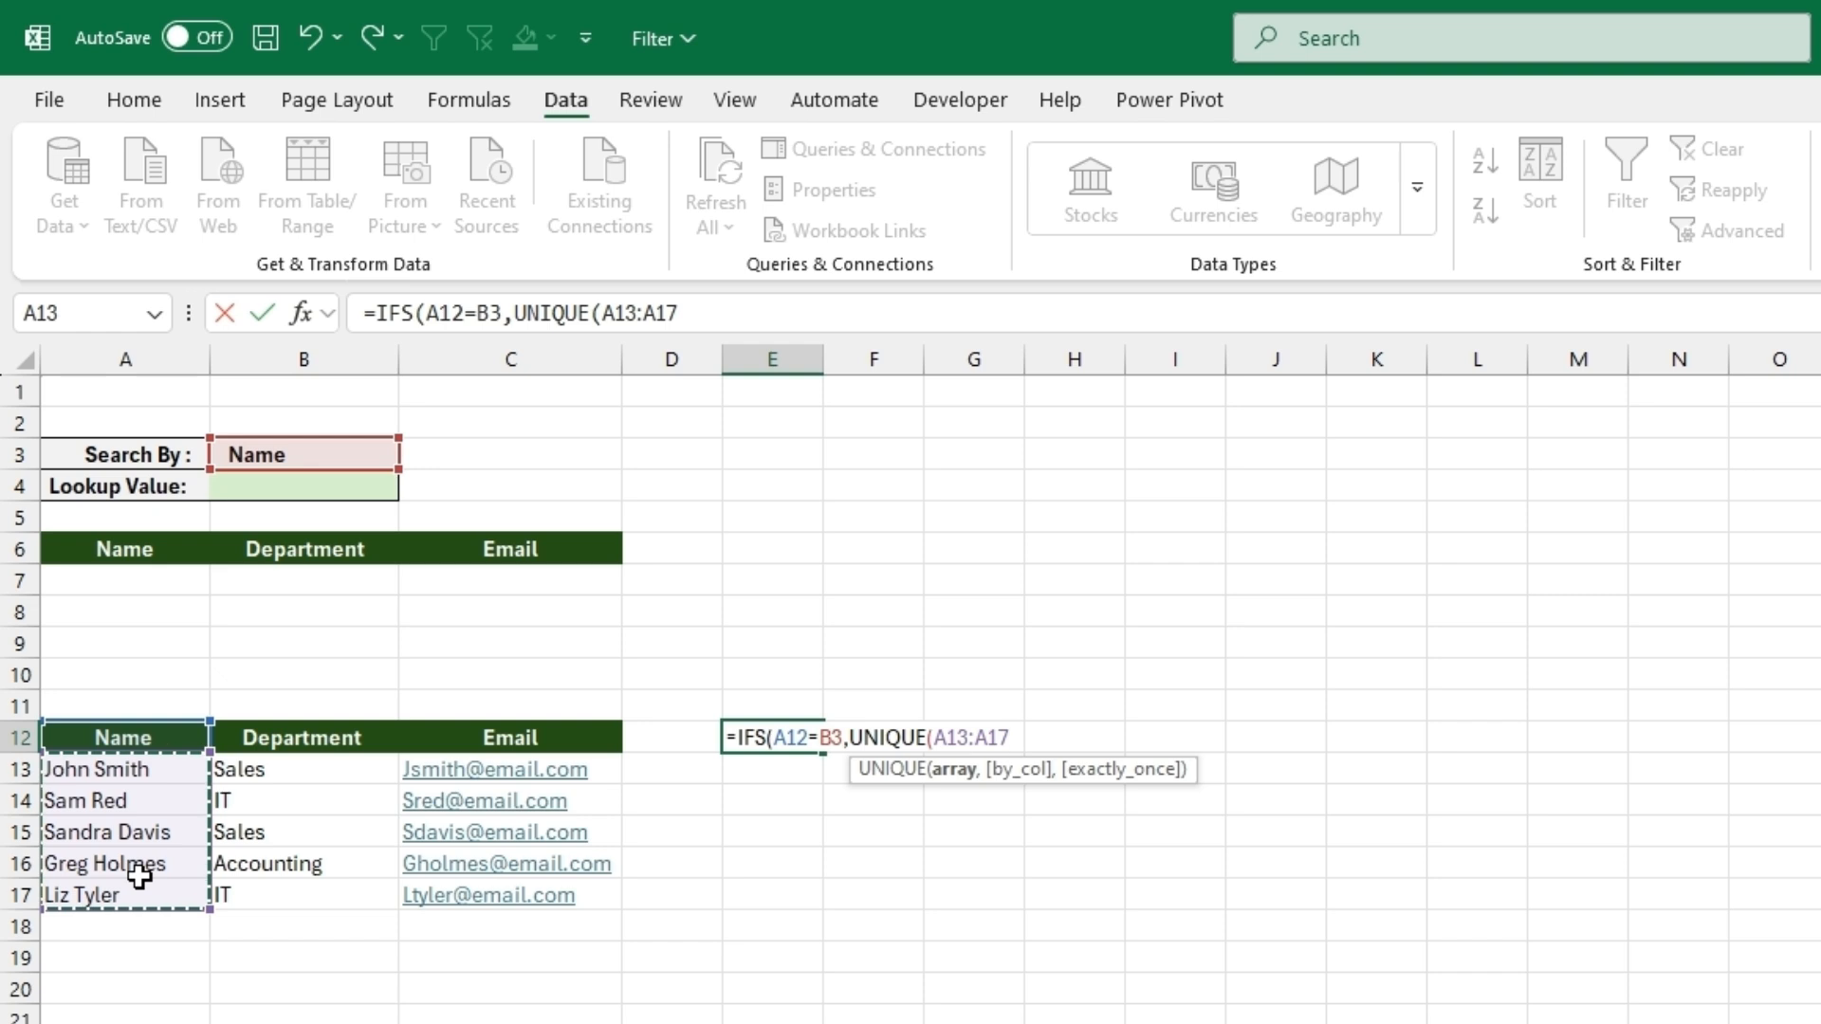
{"action": "type", "text": ")"}
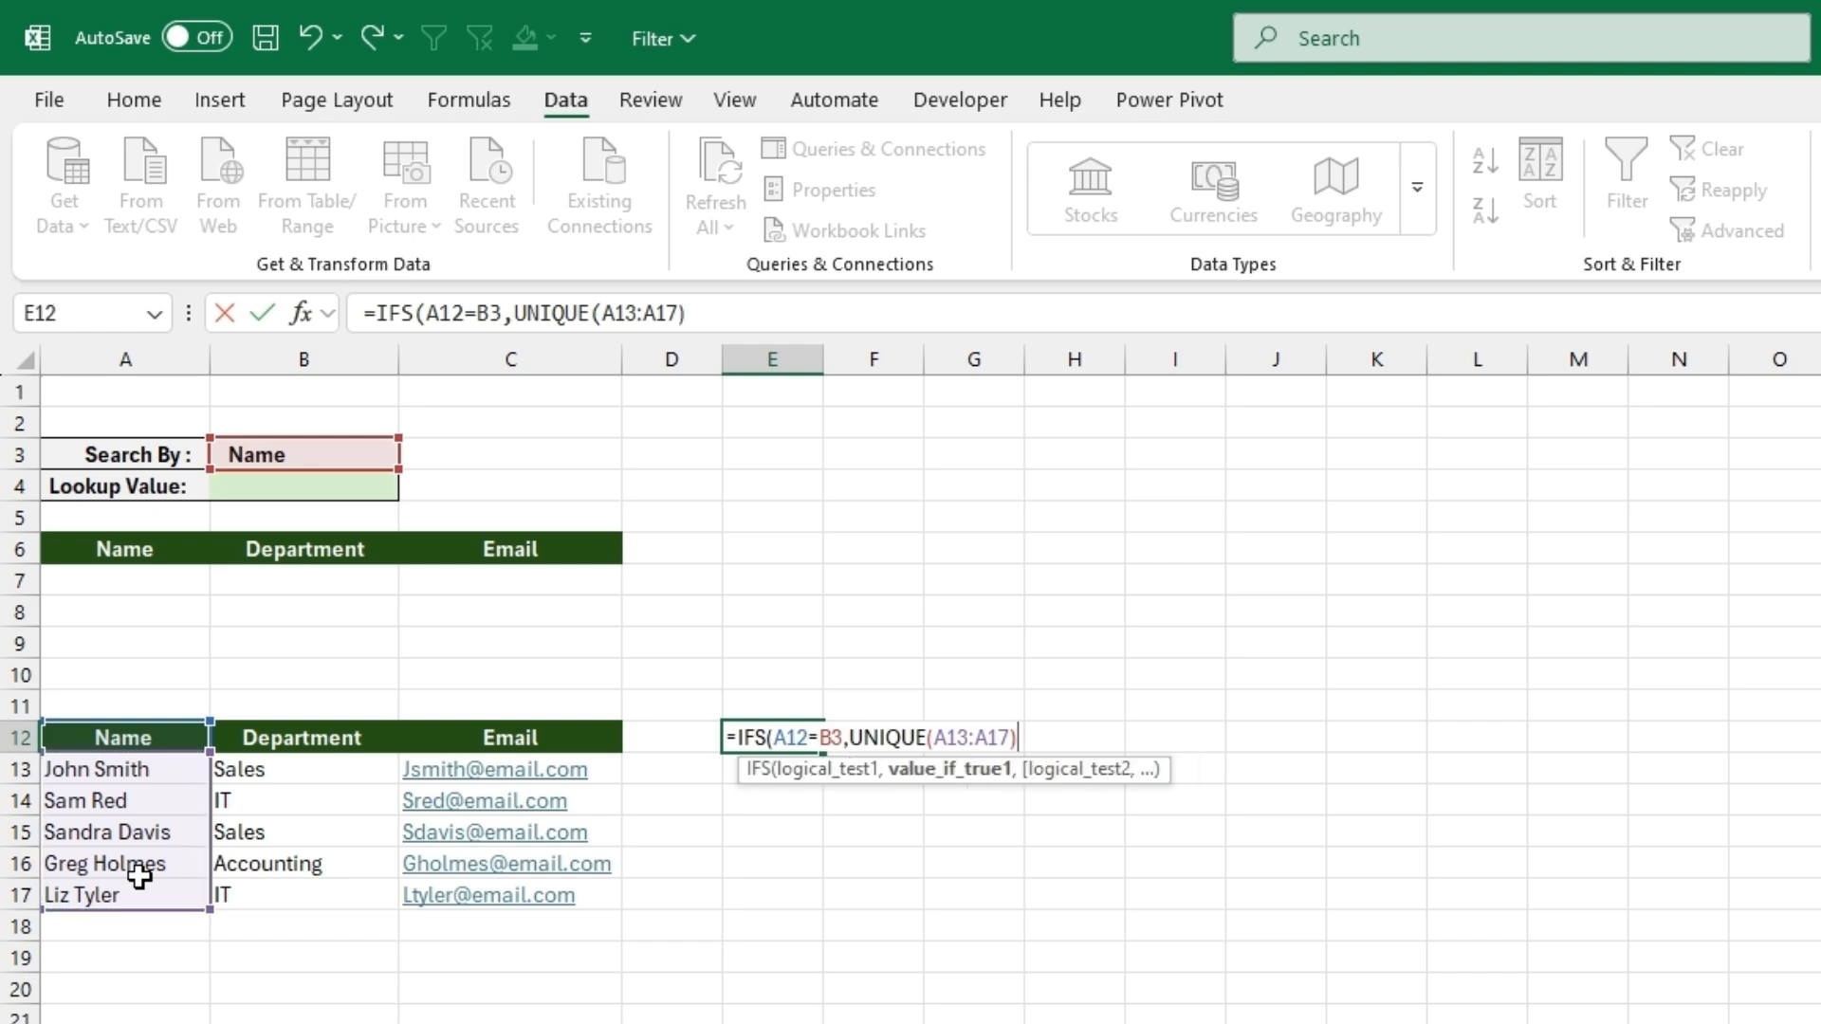
{"action": "type", "text": ","}
- Extend the IFS formula in E12 with the Department condition B12=B3,UNIQUE(B13:B17)
{"action": "left_click", "coordinate": [321, 737]}
{"action": "type", "text": "="}
{"action": "left_click", "coordinate": [361, 459]}
{"action": "type", "text": ",un"}
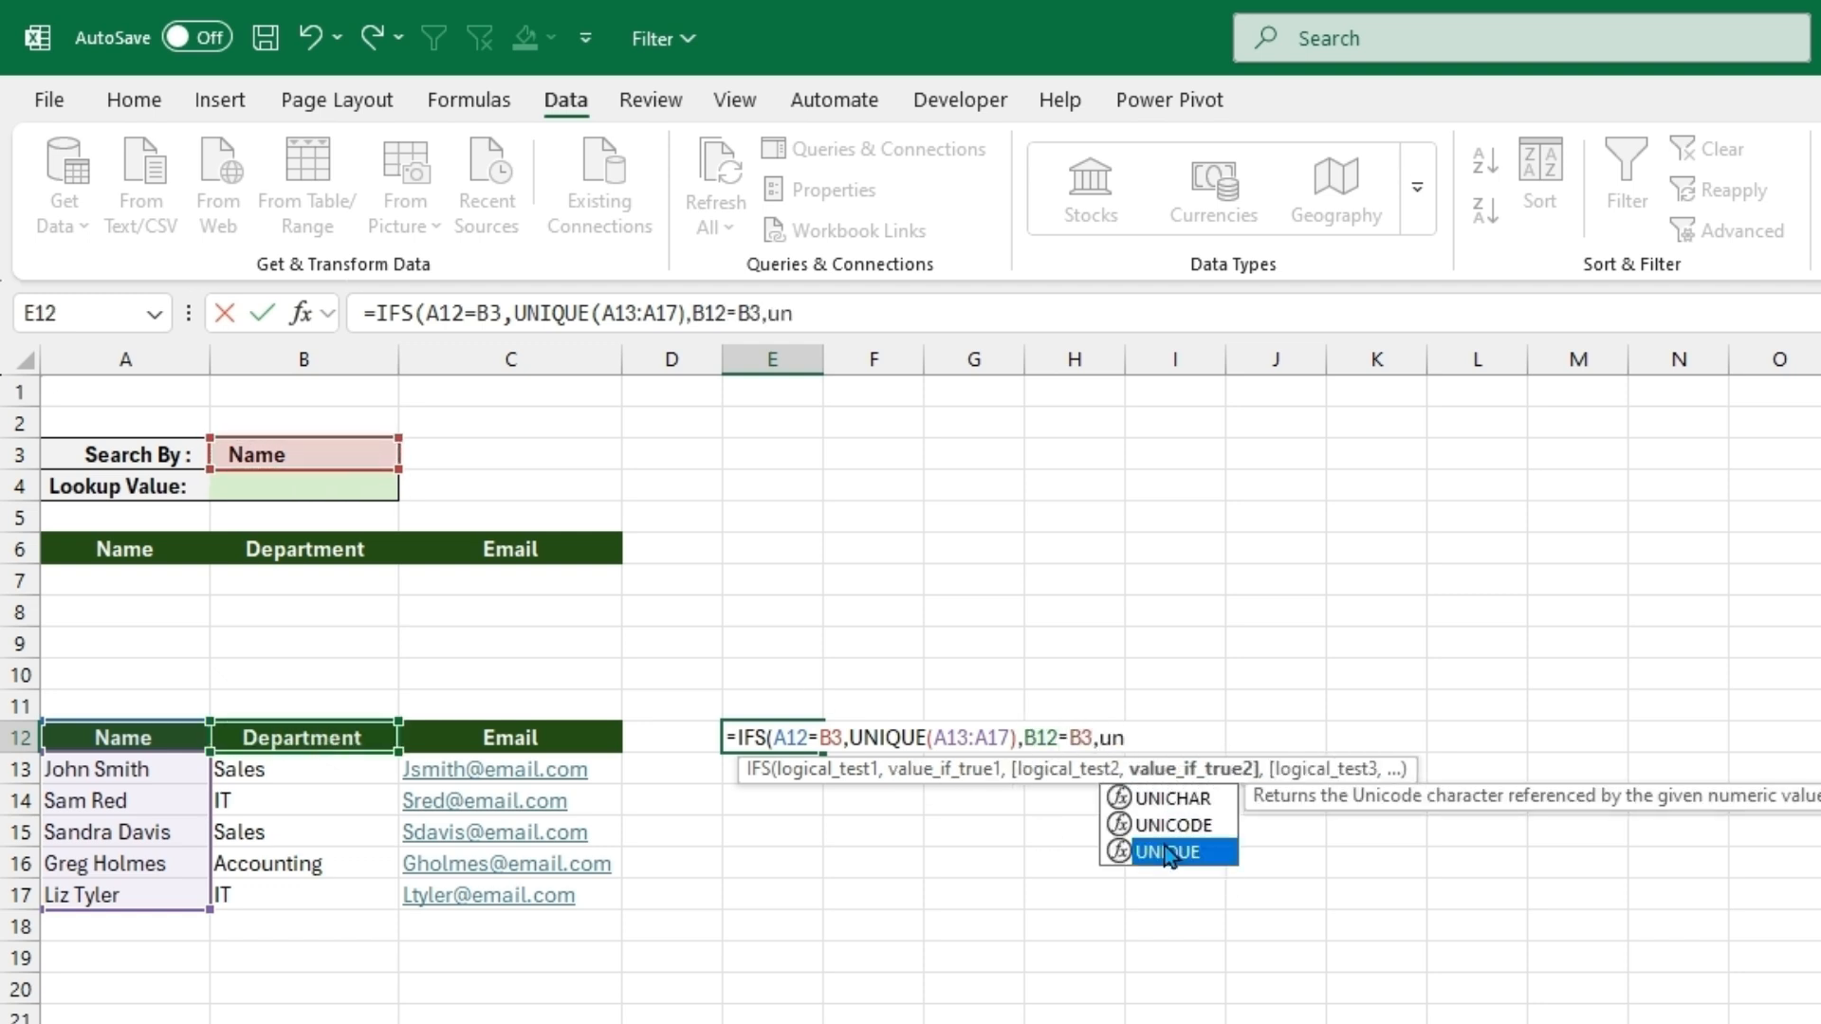
{"action": "double_click", "coordinate": [1168, 854]}
{"action": "left_click_drag", "start_coordinate": [304, 770], "coordinate": [309, 887]}
{"action": "type", "text": "),"}
- Complete the IFS formula in E12 with the Email condition C12=B3,UNIQUE(C13:C17) and enter it
{"action": "left_click", "coordinate": [480, 737]}
{"action": "type", "text": "="}
{"action": "left_click", "coordinate": [325, 462]}
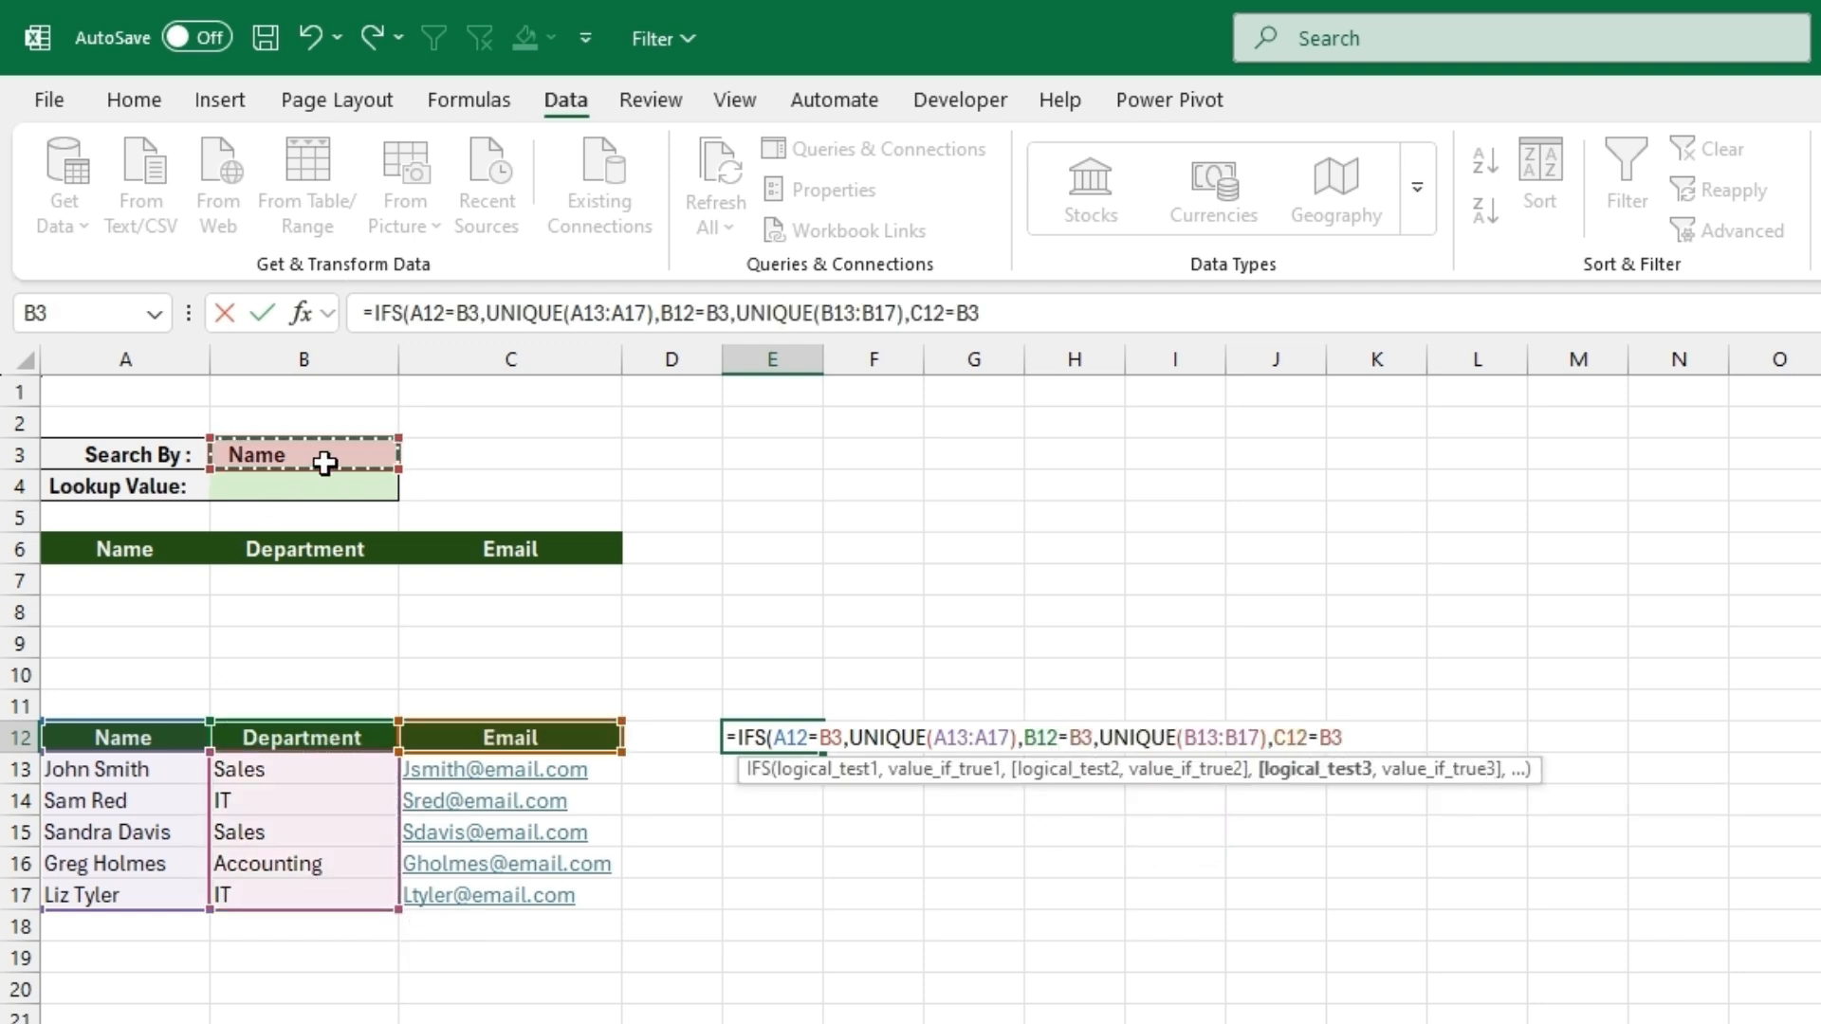
{"action": "type", "text": ",uni"}
{"action": "double_click", "coordinate": [1418, 851]}
{"action": "left_click_drag", "start_coordinate": [528, 769], "coordinate": [598, 887]}
{"action": "type", "text": "))"}
{"action": "key", "text": "Return"}
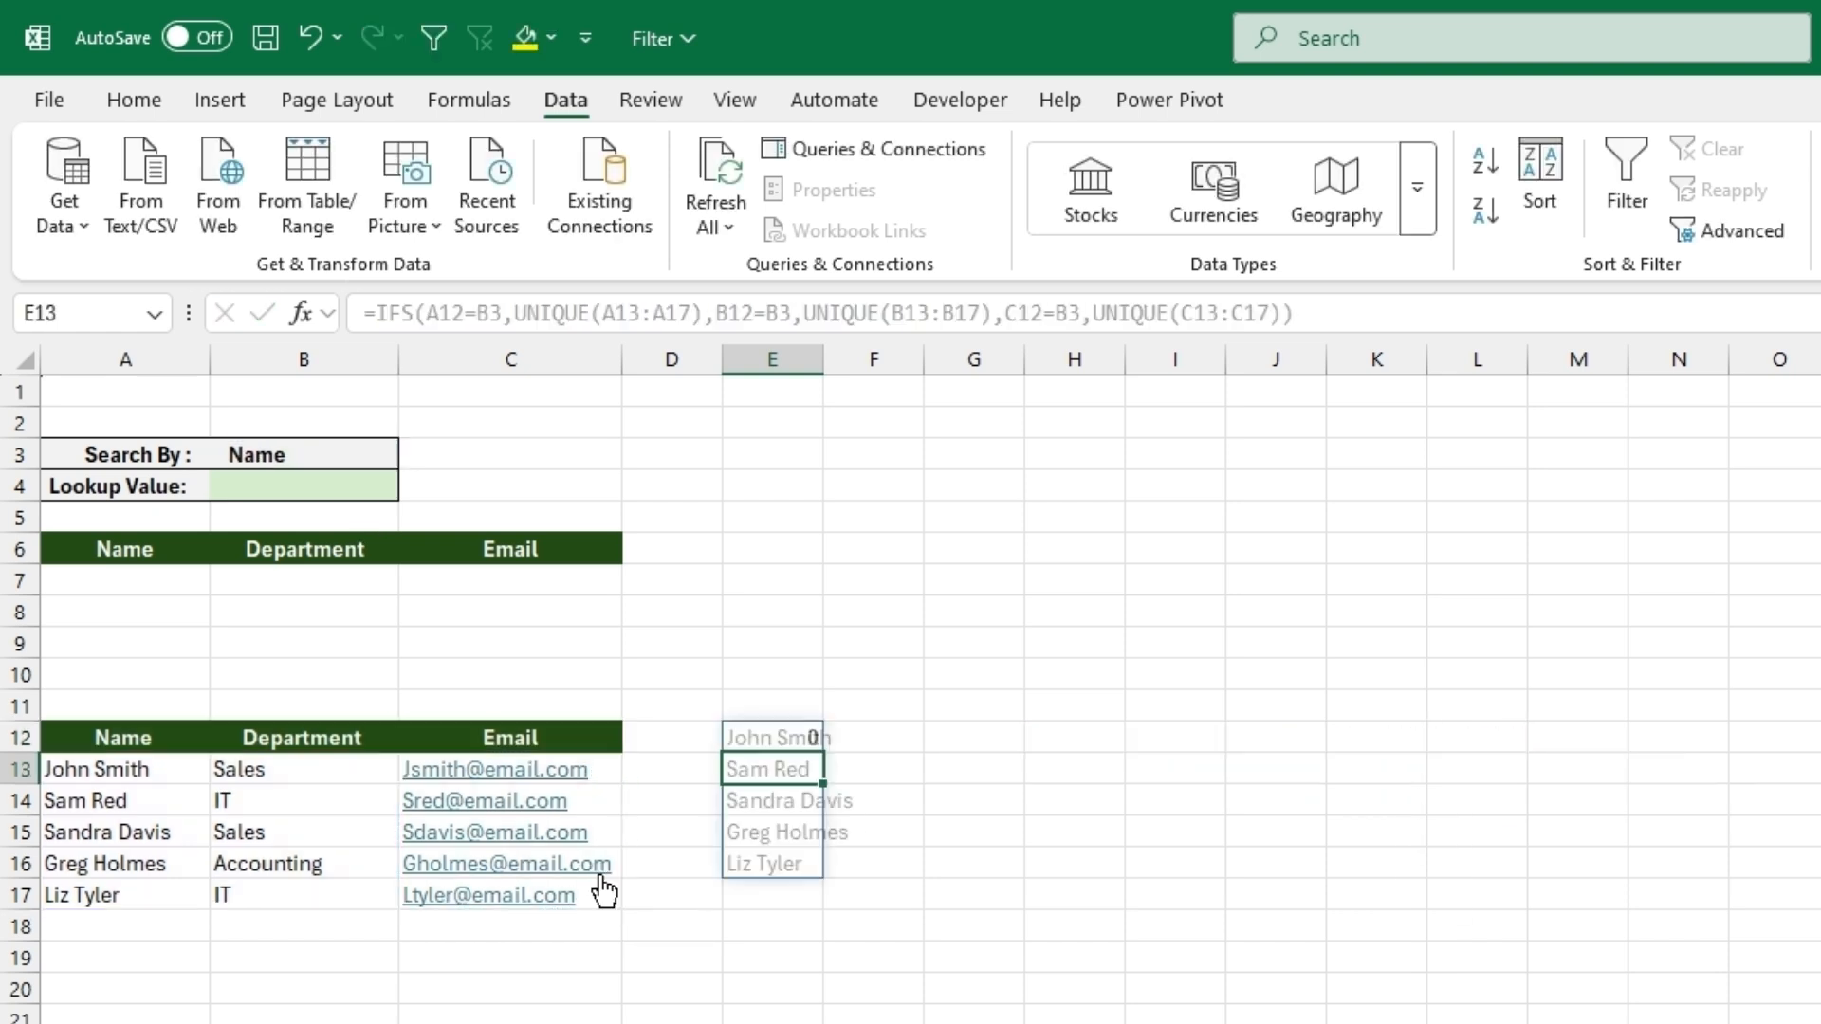
- Test the spilled list by switching Search By in B3 to Department and back to Name
{"action": "left_click", "coordinate": [372, 456]}
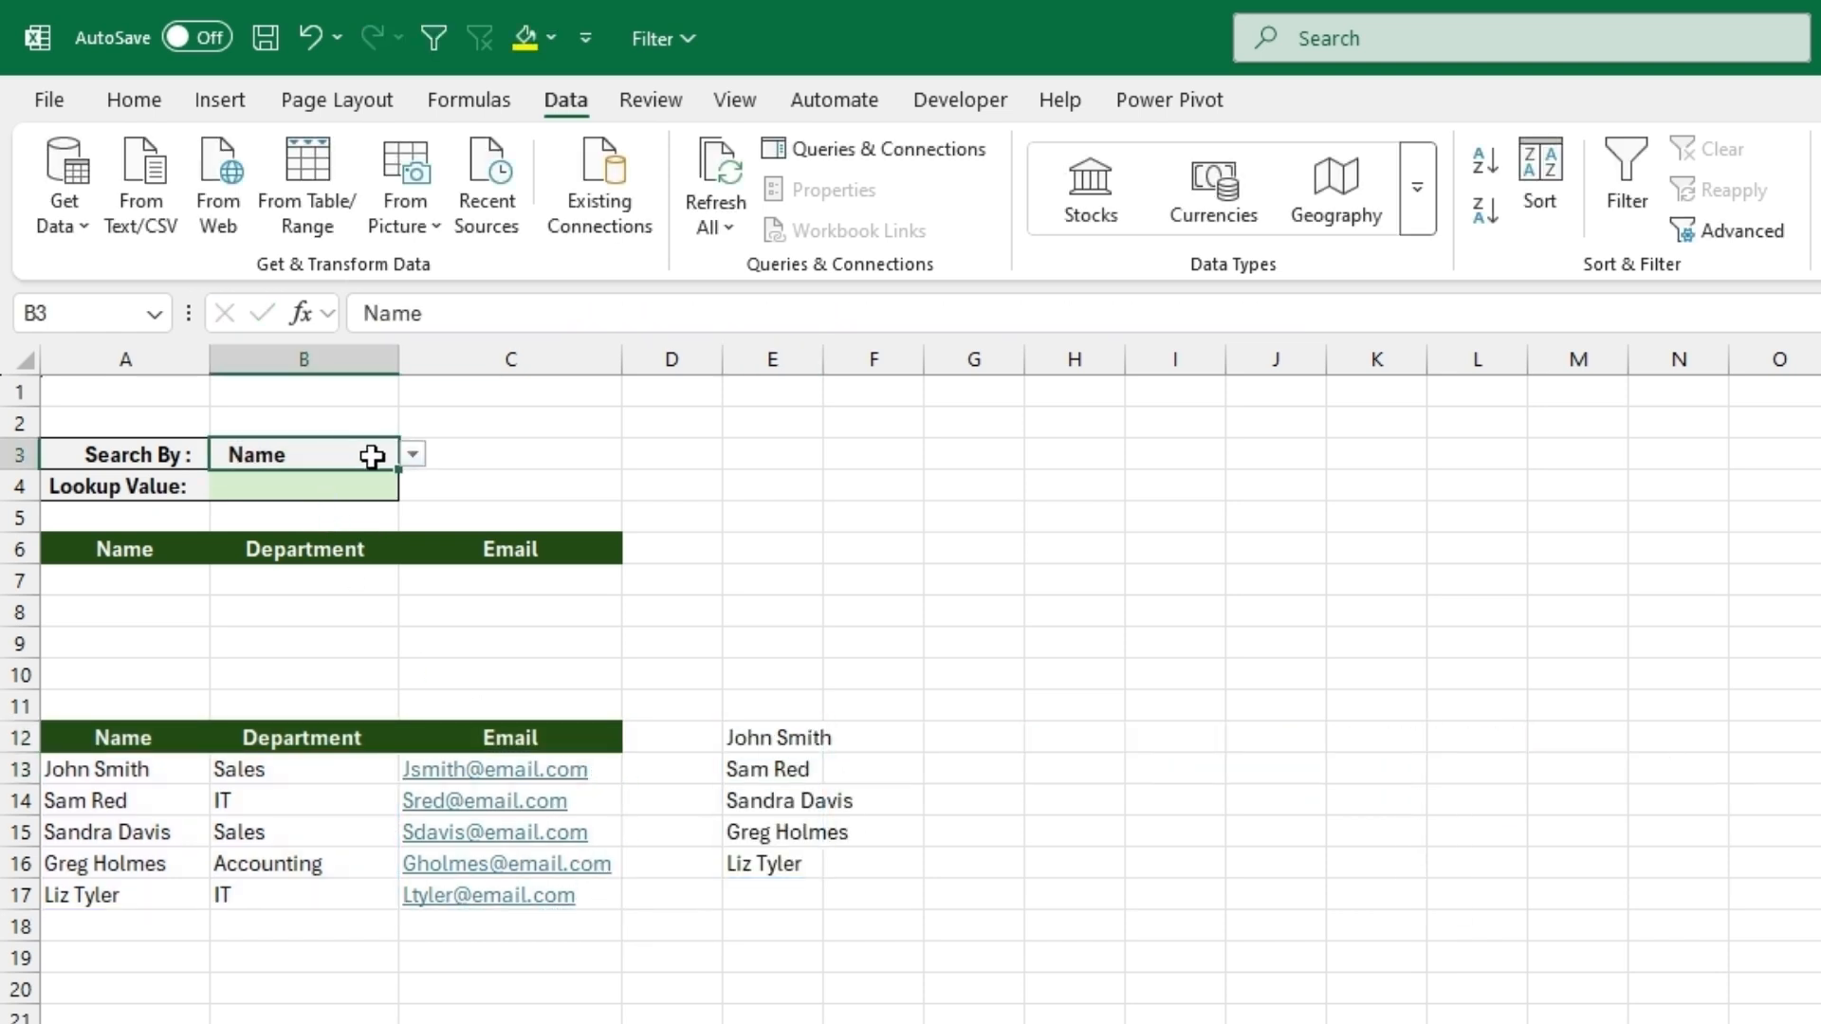
{"action": "left_click", "coordinate": [410, 457]}
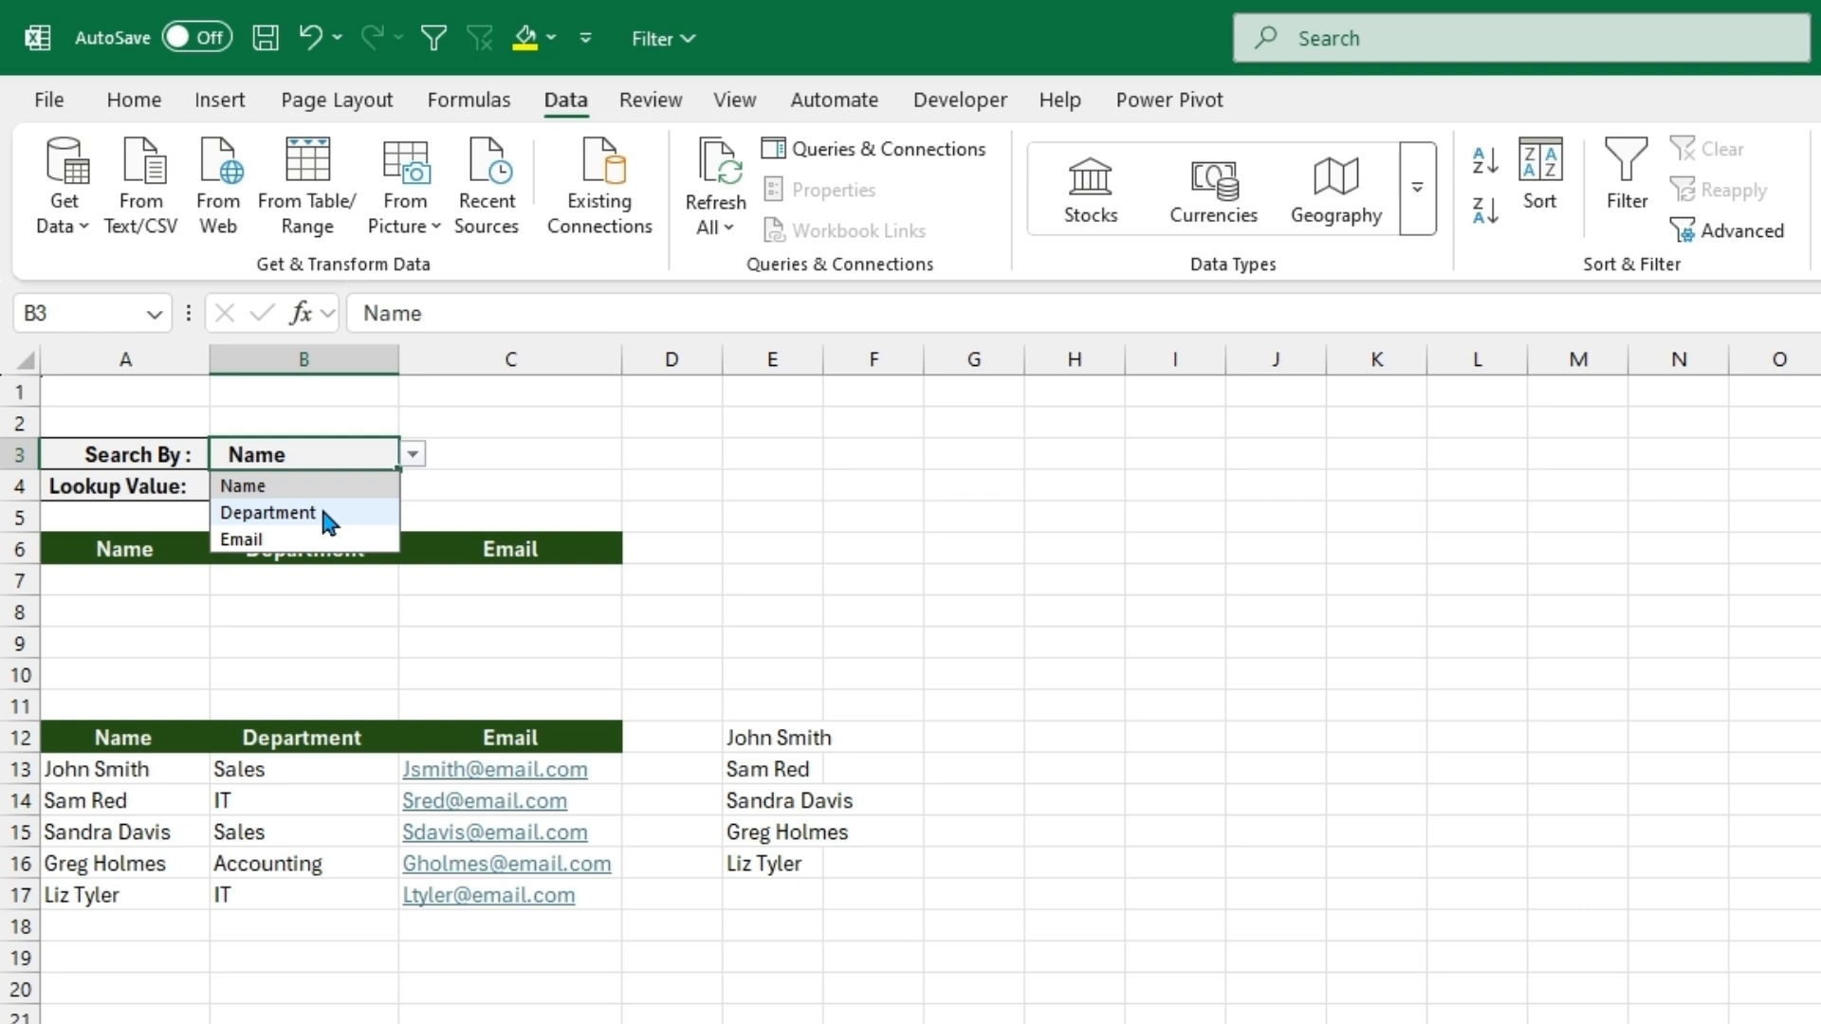
{"action": "left_click", "coordinate": [320, 513]}
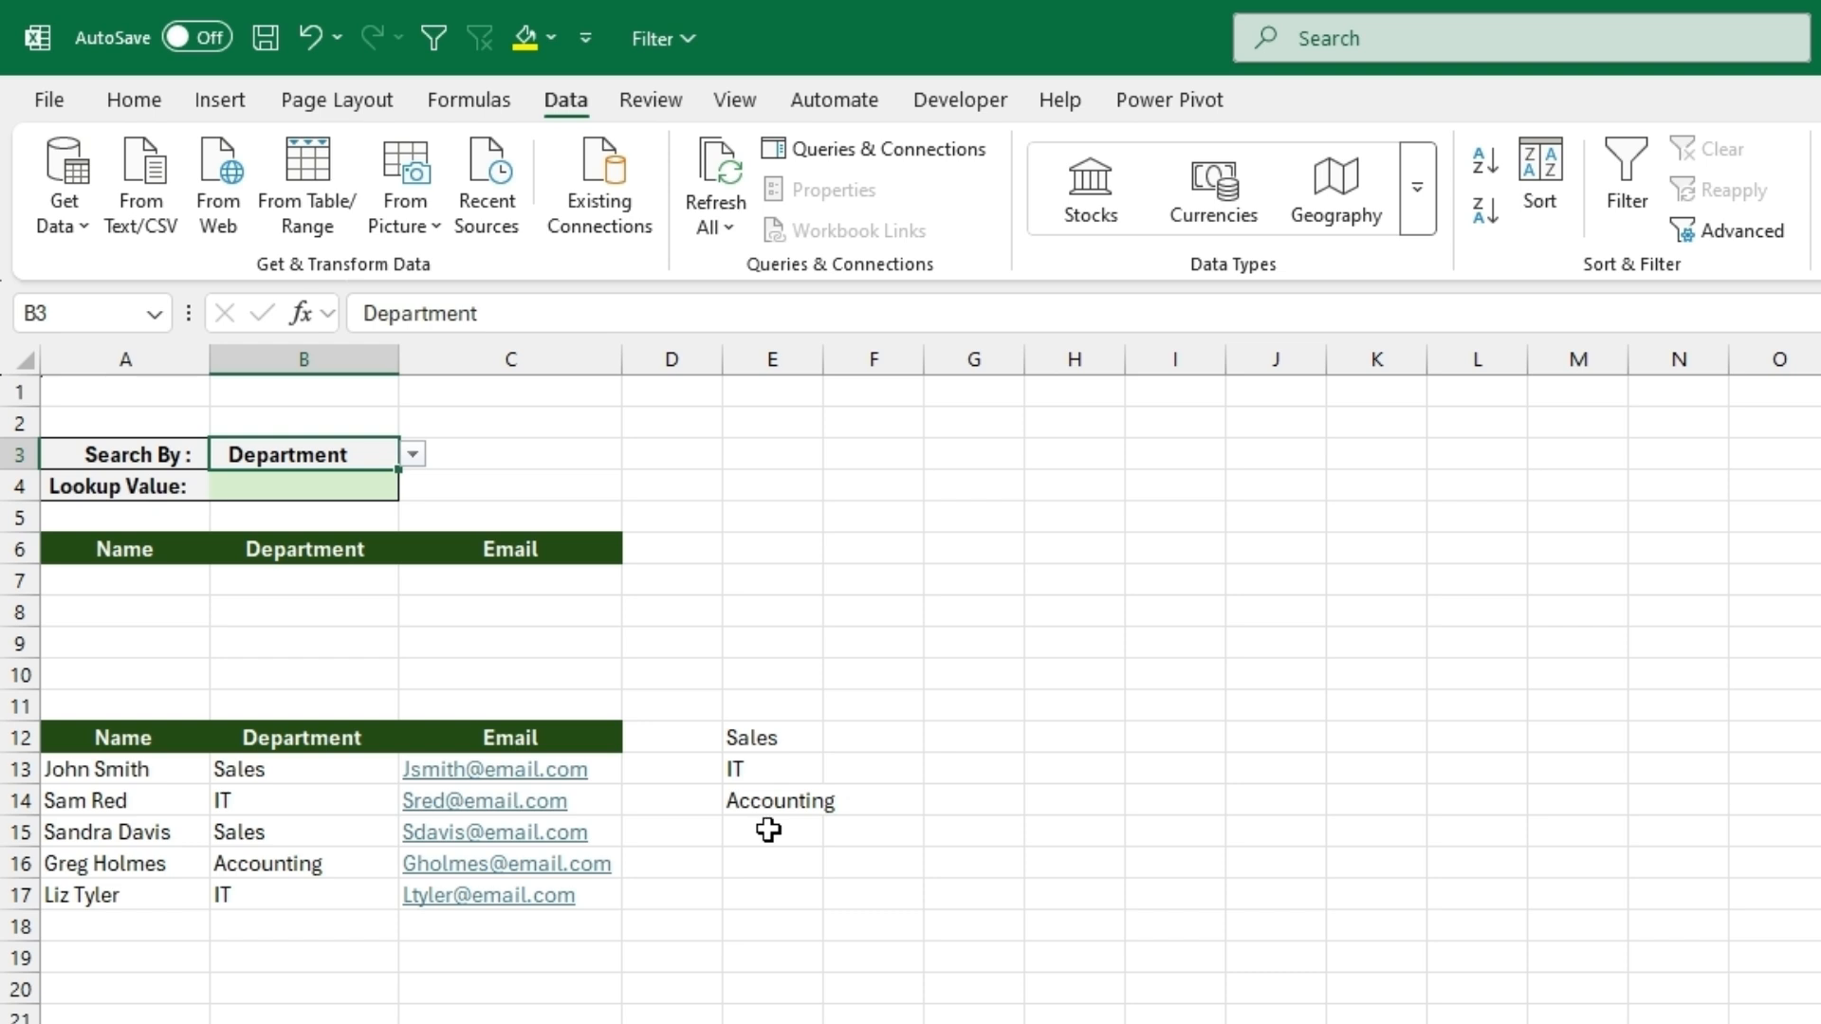
{"action": "left_click", "coordinate": [414, 459]}
{"action": "left_click", "coordinate": [306, 489]}
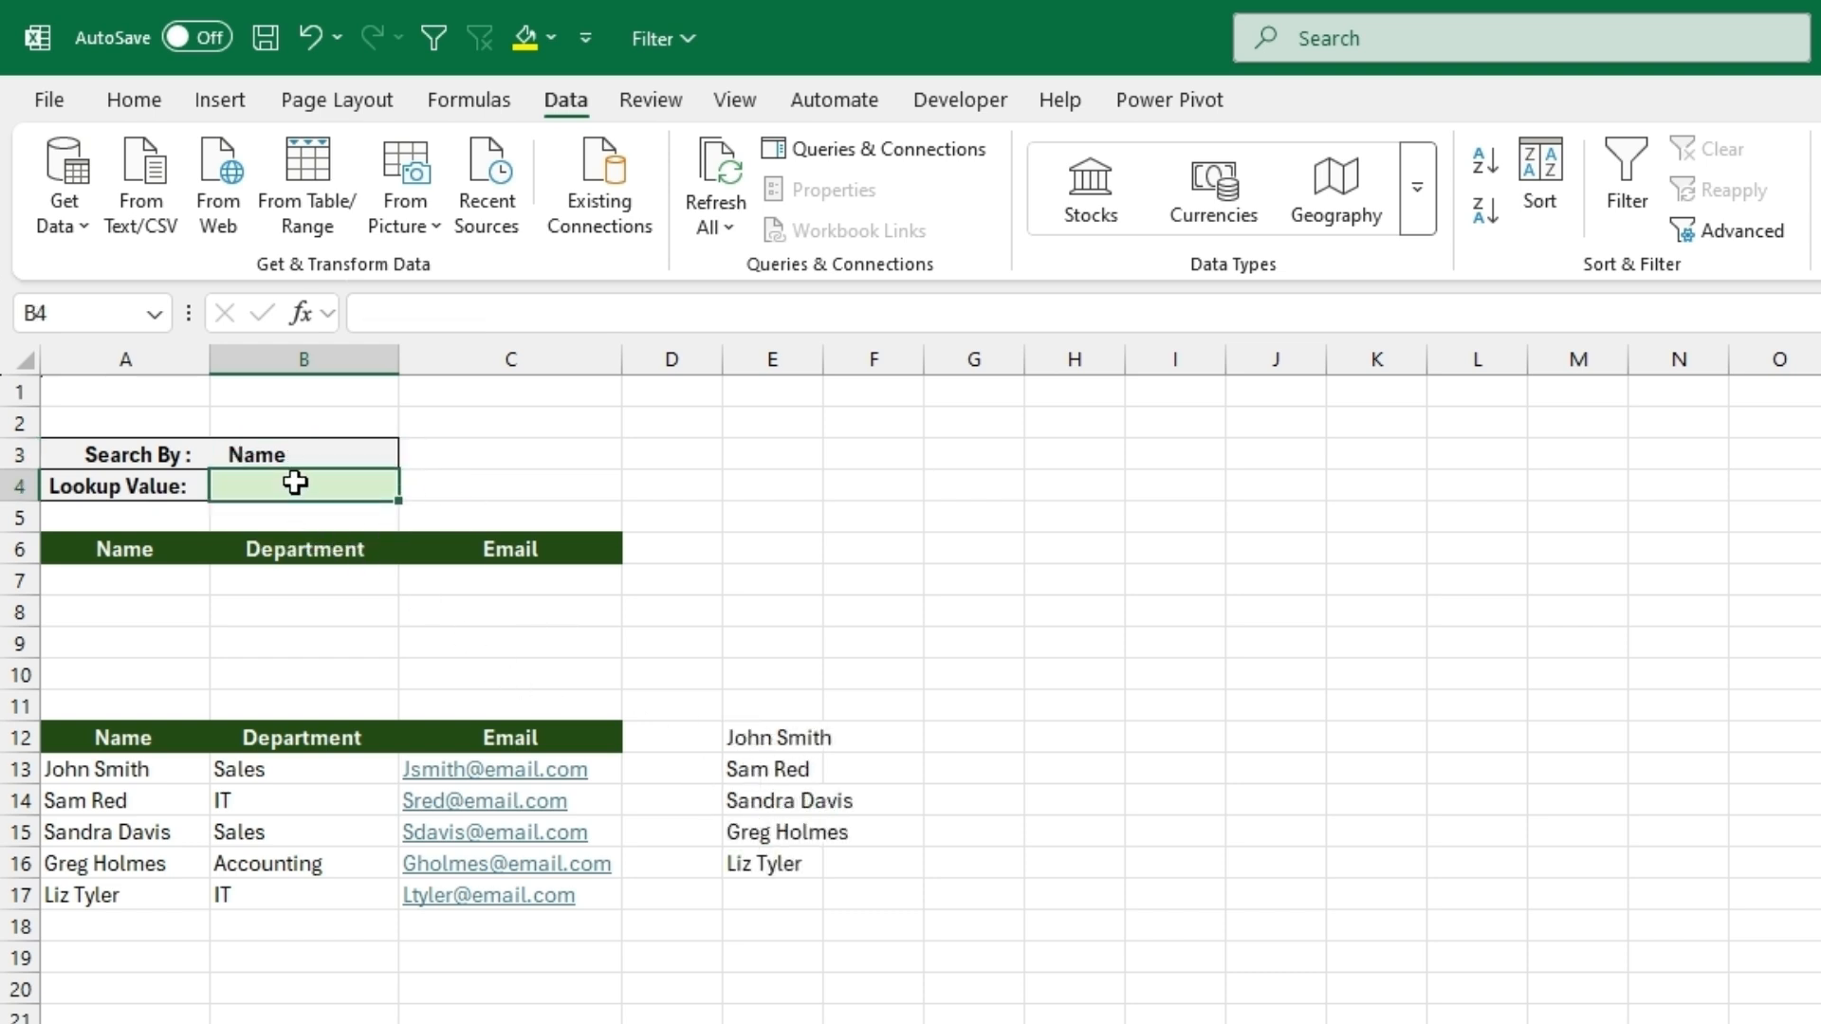
- Add a list data validation to the Lookup Value cell B4 with the source =$E$12:$E$16
{"action": "left_click", "coordinate": [967, 225]}
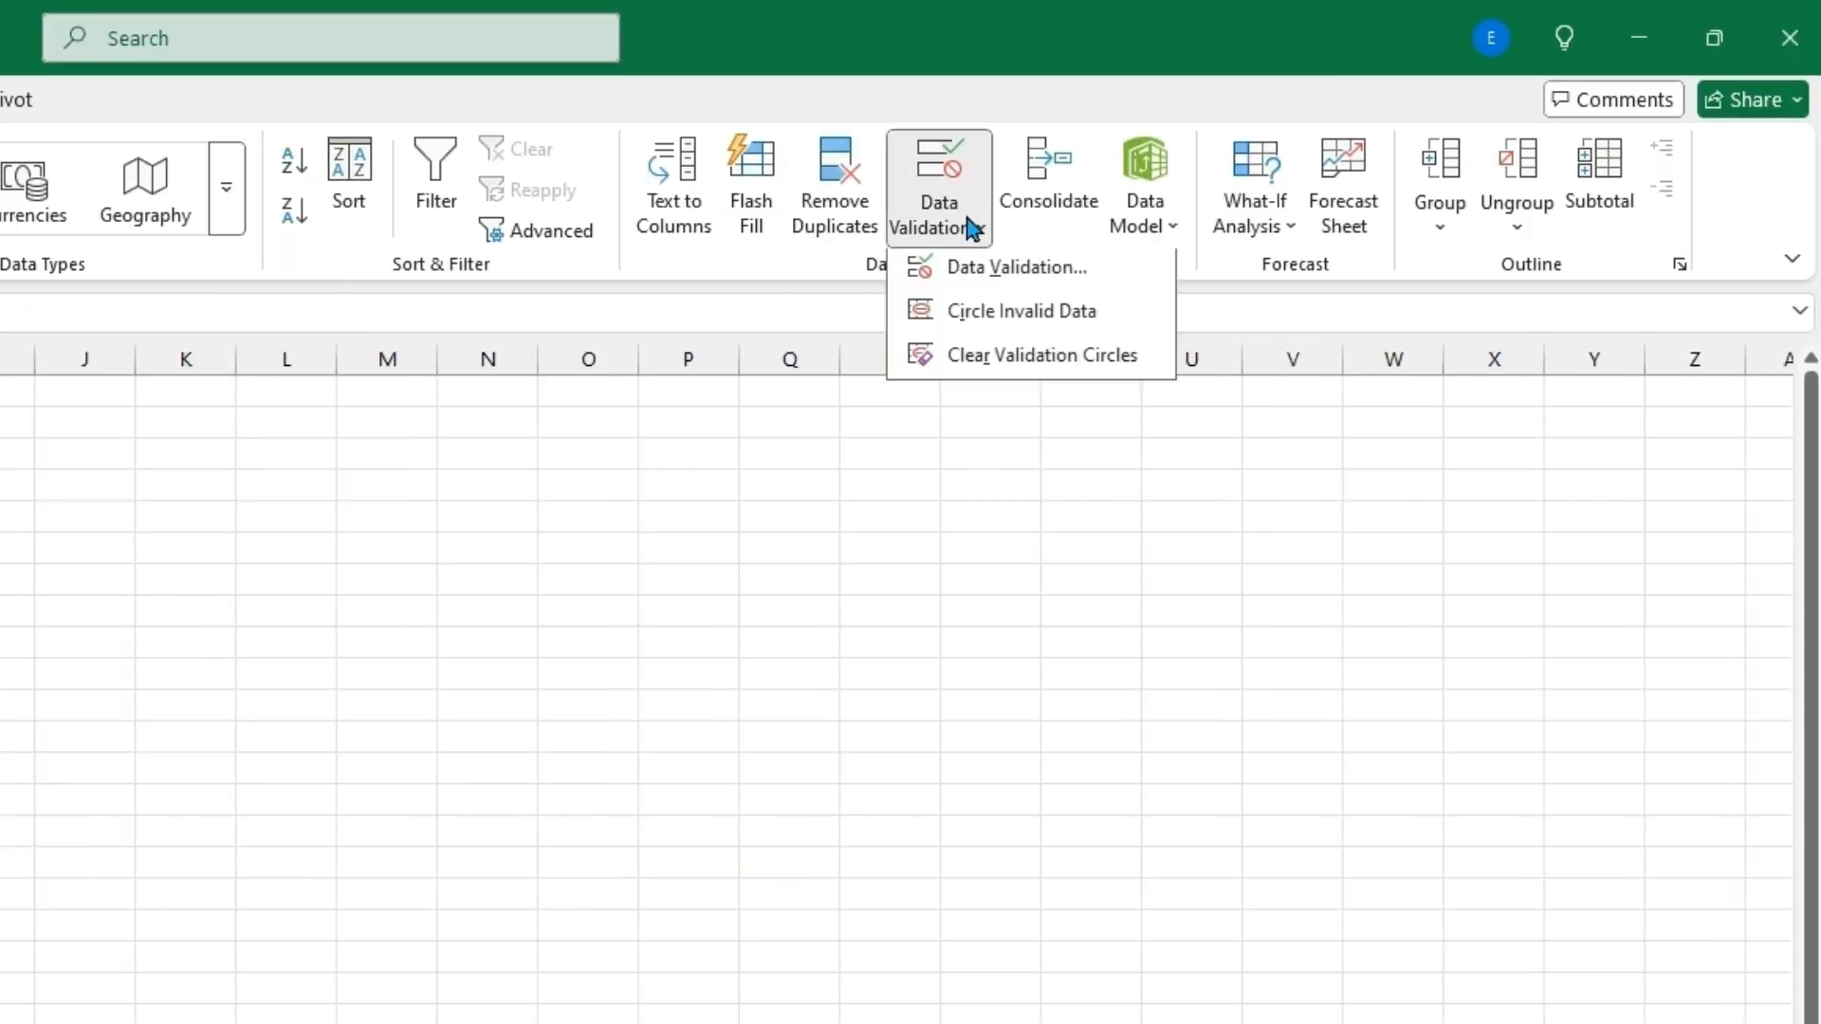
{"action": "left_click", "coordinate": [960, 277]}
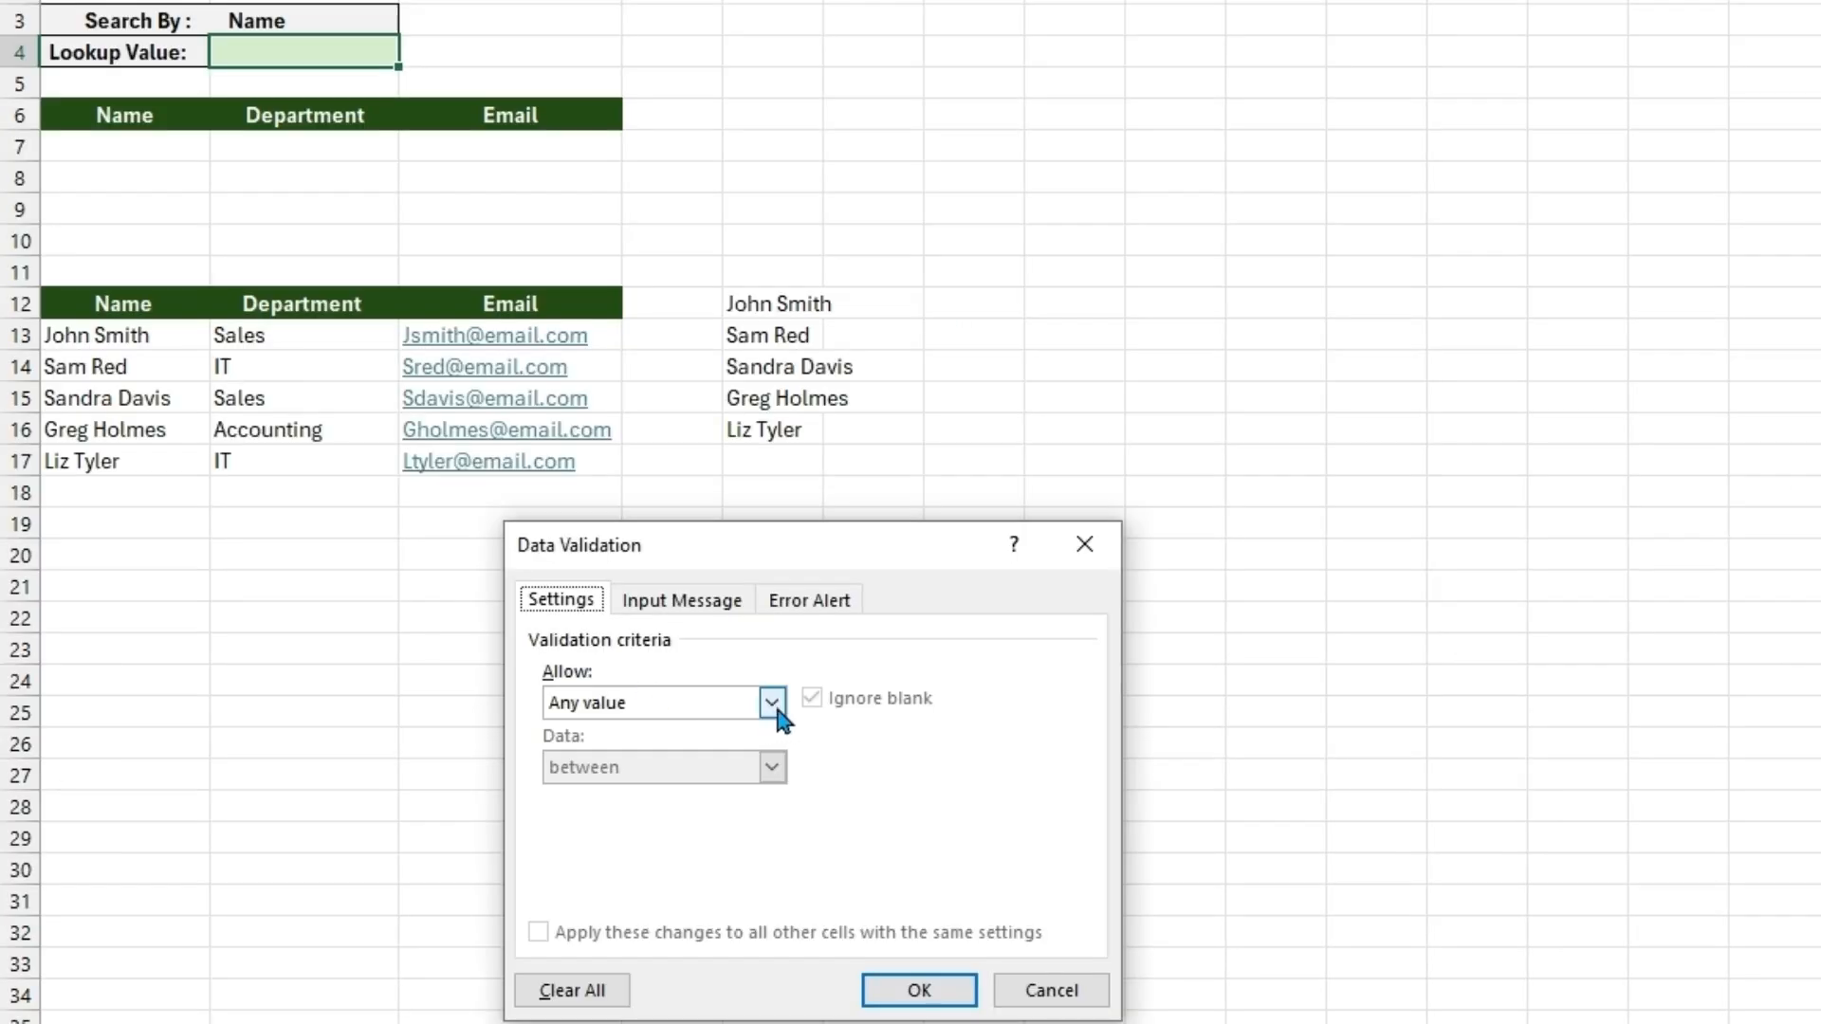
{"action": "left_click", "coordinate": [772, 703]}
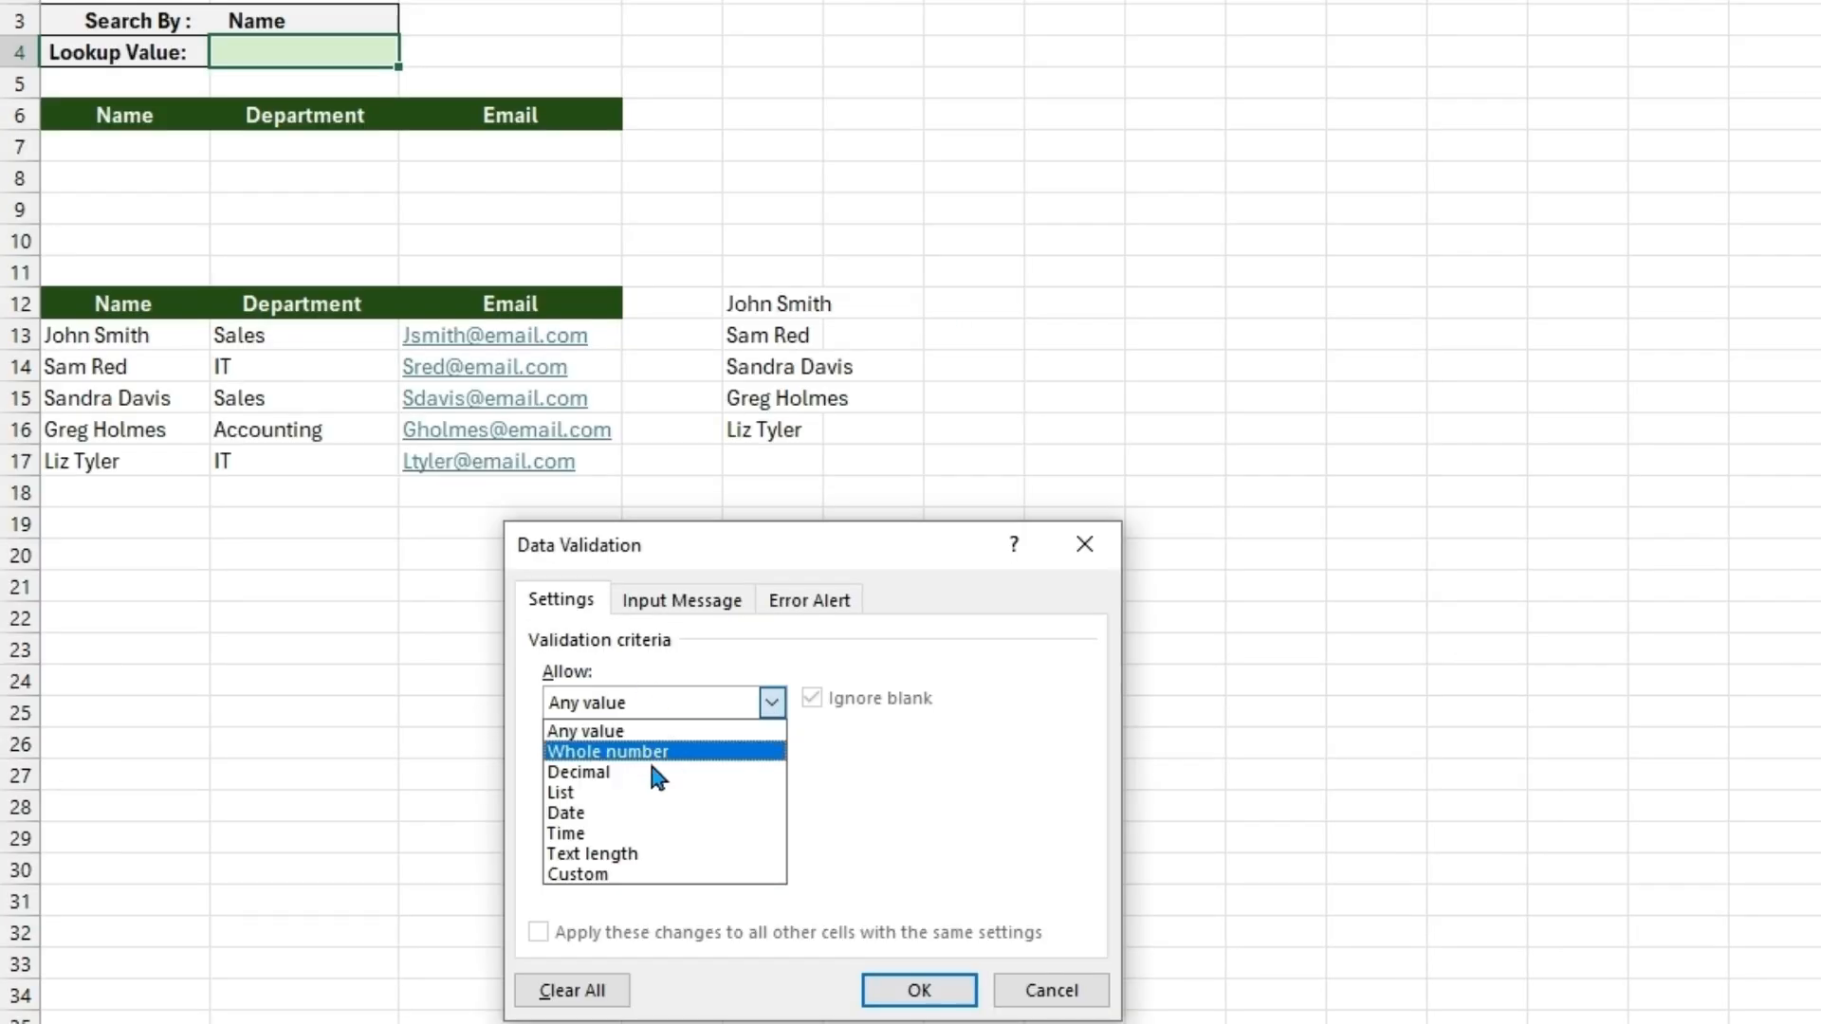
{"action": "left_click", "coordinate": [609, 793]}
{"action": "left_click", "coordinate": [658, 825]}
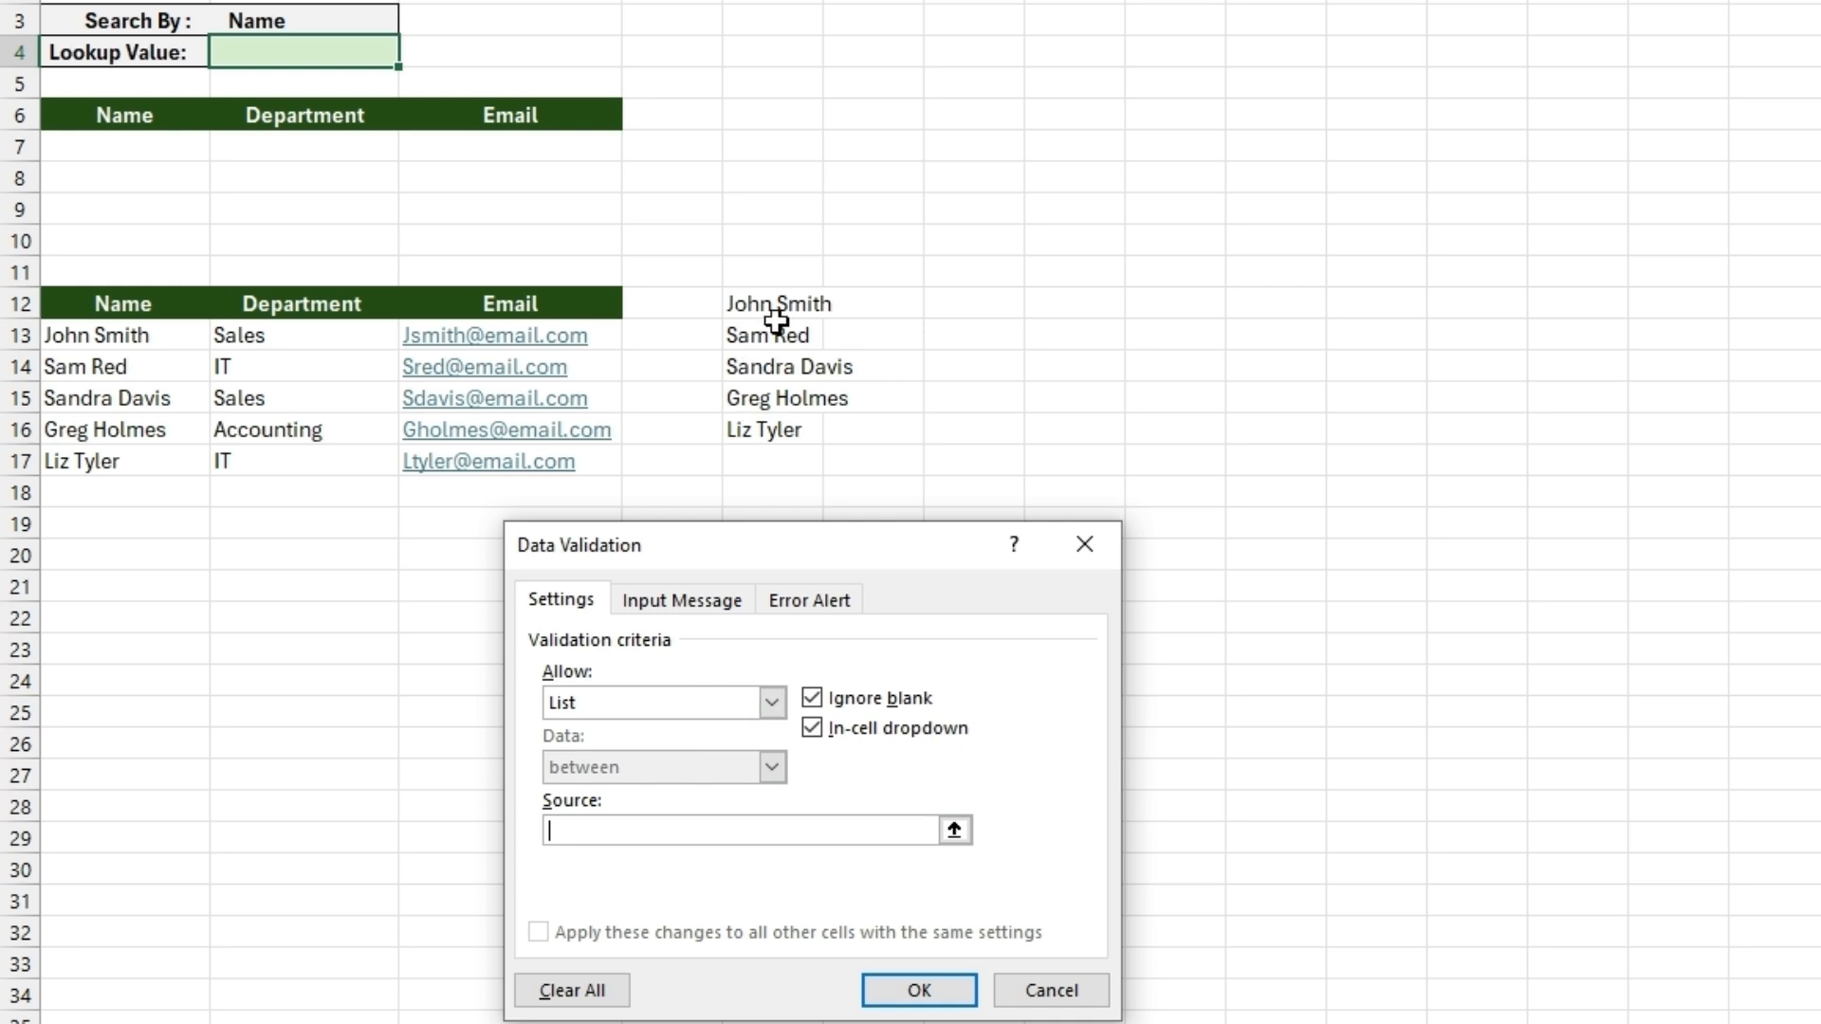
{"action": "left_click_drag", "start_coordinate": [766, 309], "coordinate": [773, 439]}
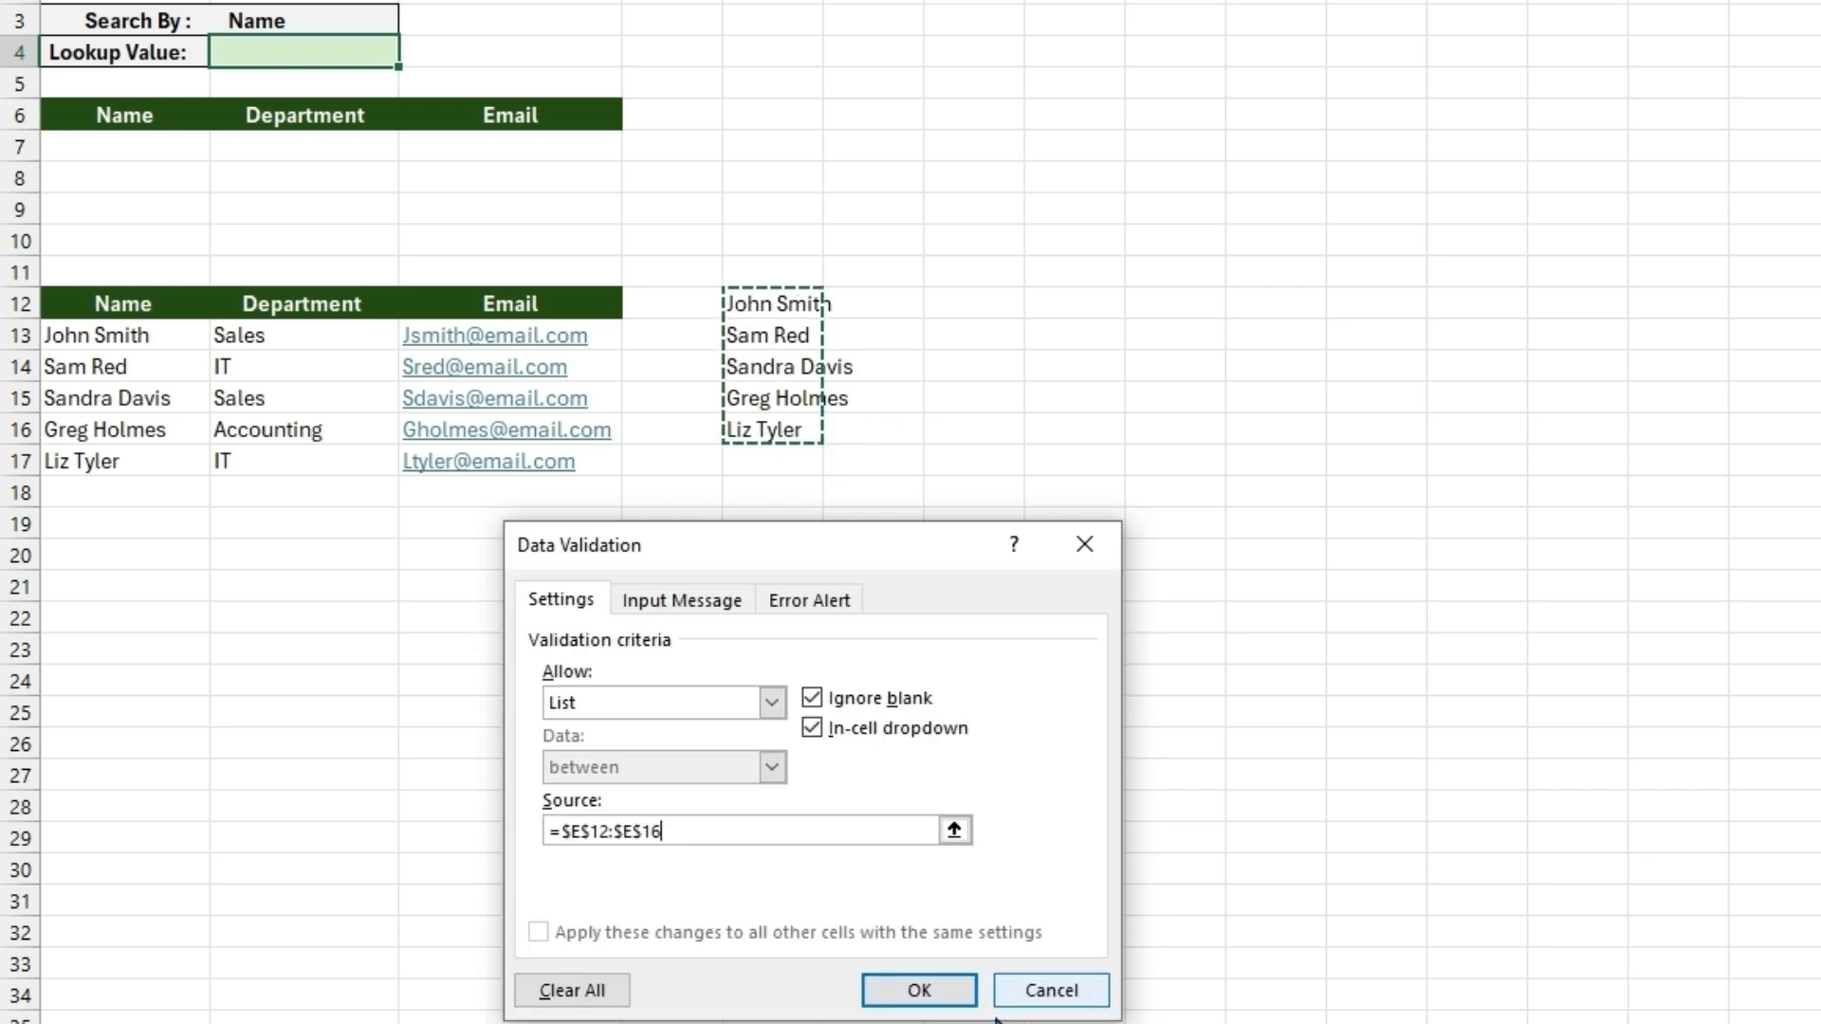
{"action": "left_click", "coordinate": [913, 992]}
- Test the dependent dropdown by setting Search By to Department and Lookup Value to Sales
{"action": "left_click", "coordinate": [414, 53]}
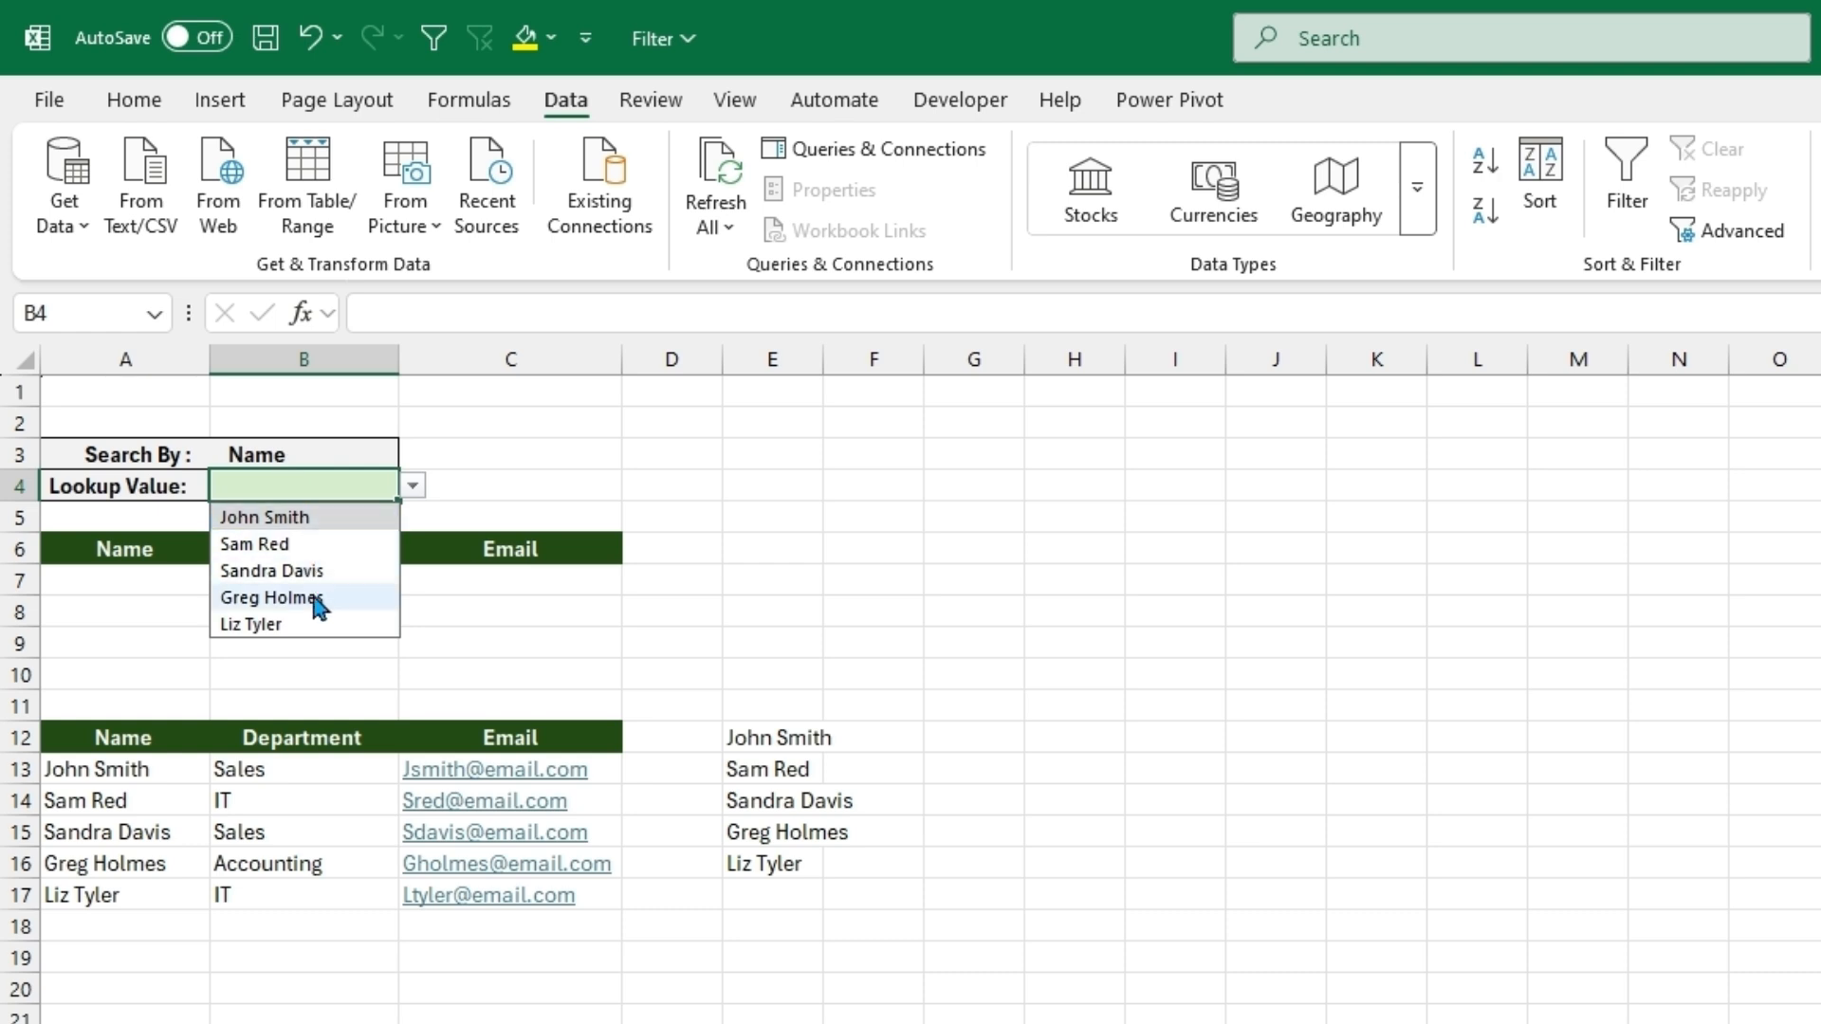
{"action": "left_click", "coordinate": [345, 460]}
{"action": "left_click", "coordinate": [413, 454]}
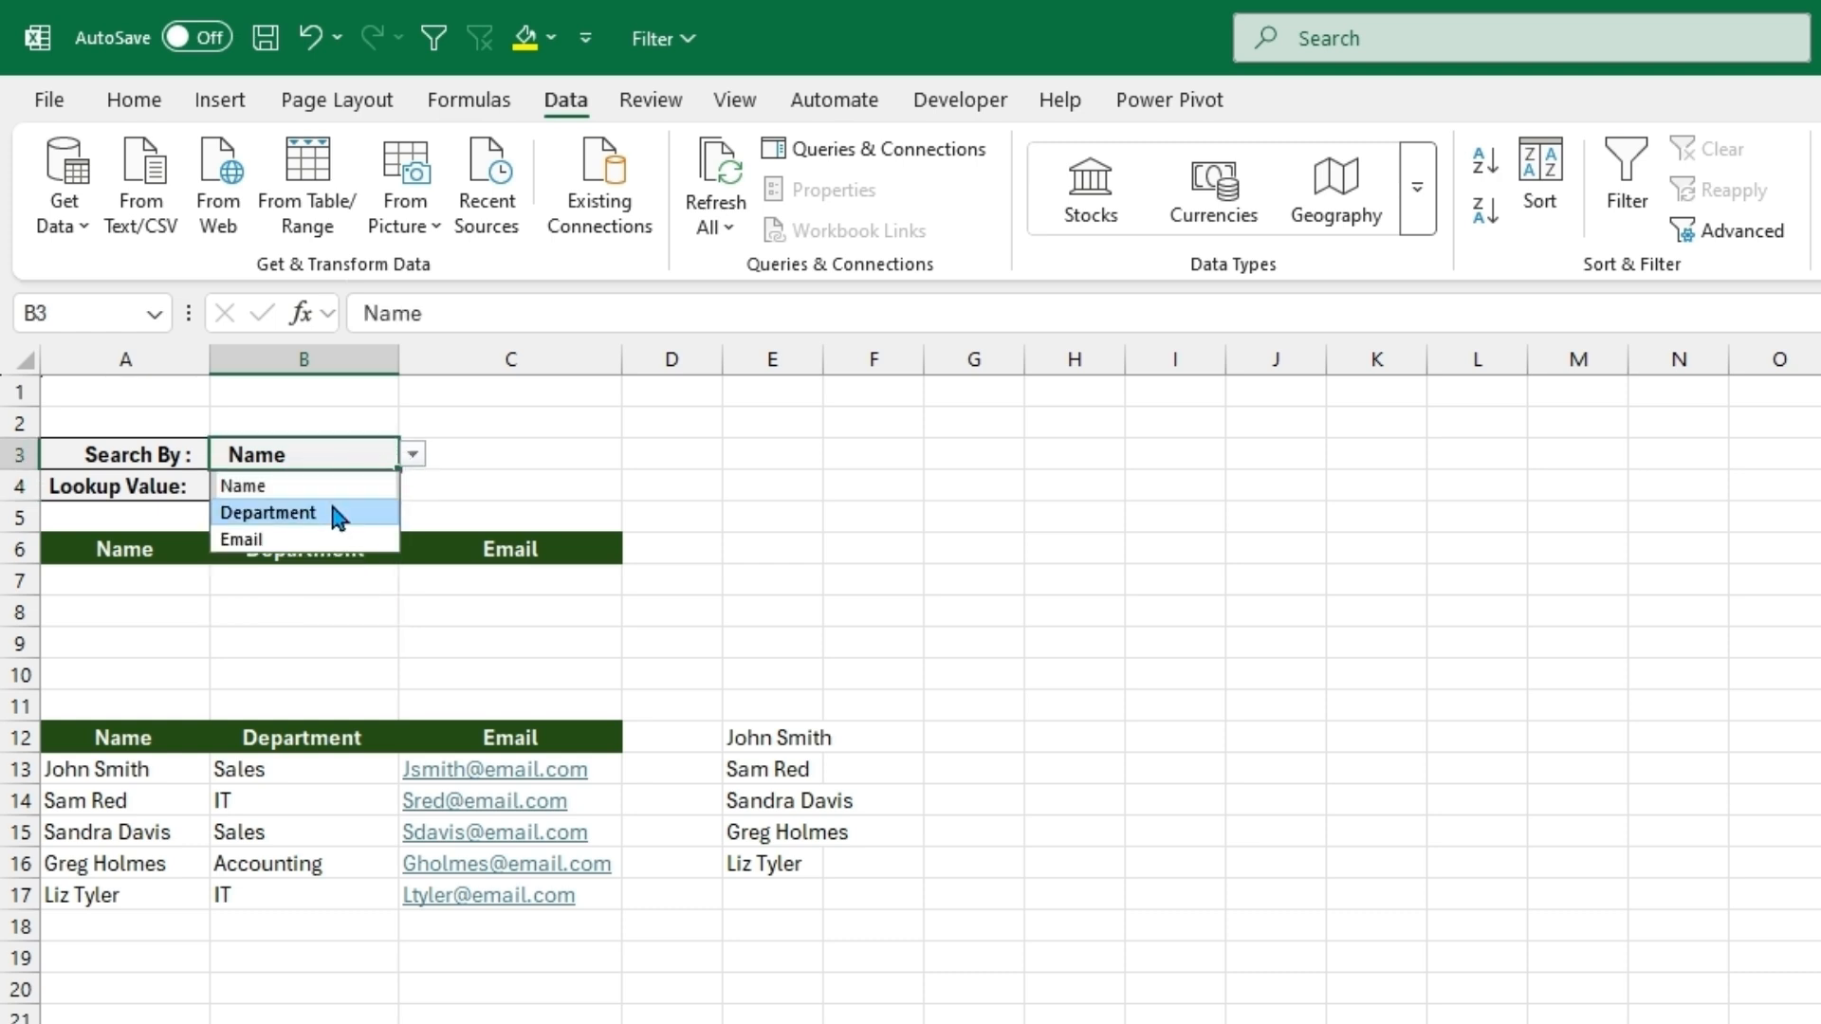
{"action": "left_click", "coordinate": [328, 512]}
{"action": "left_click", "coordinate": [361, 486]}
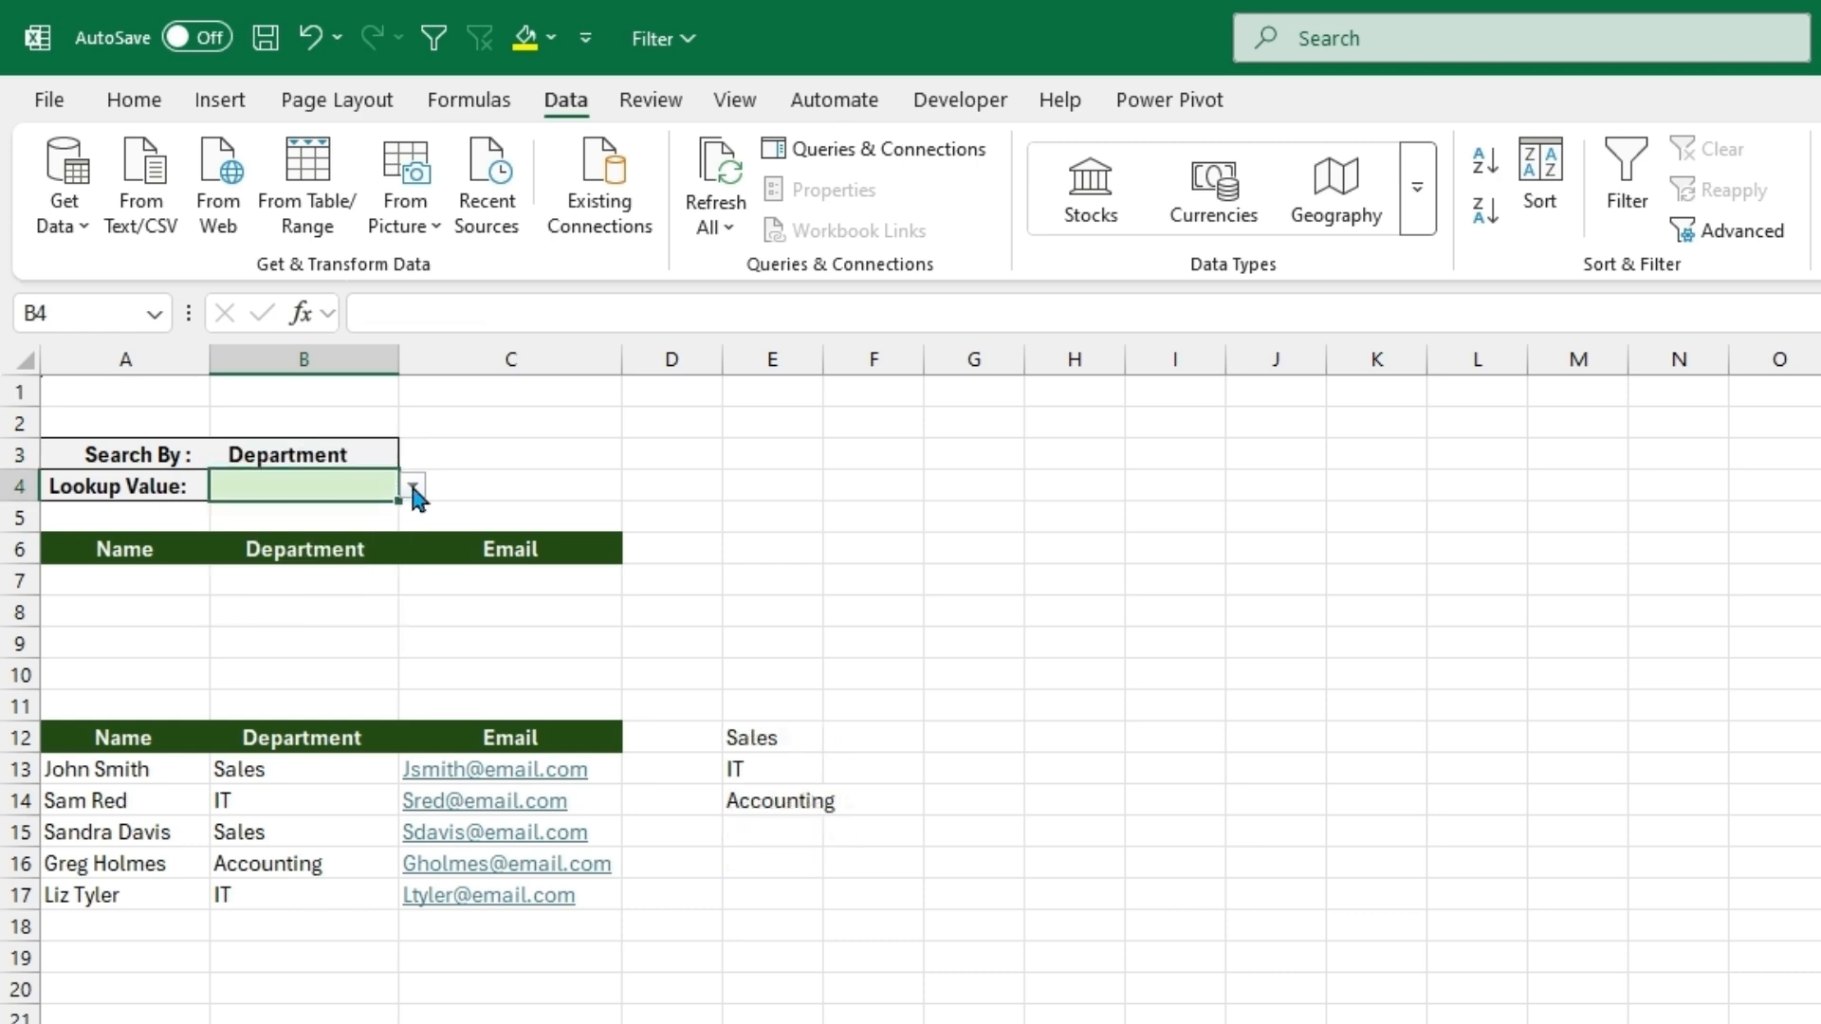
{"action": "left_click", "coordinate": [413, 487]}
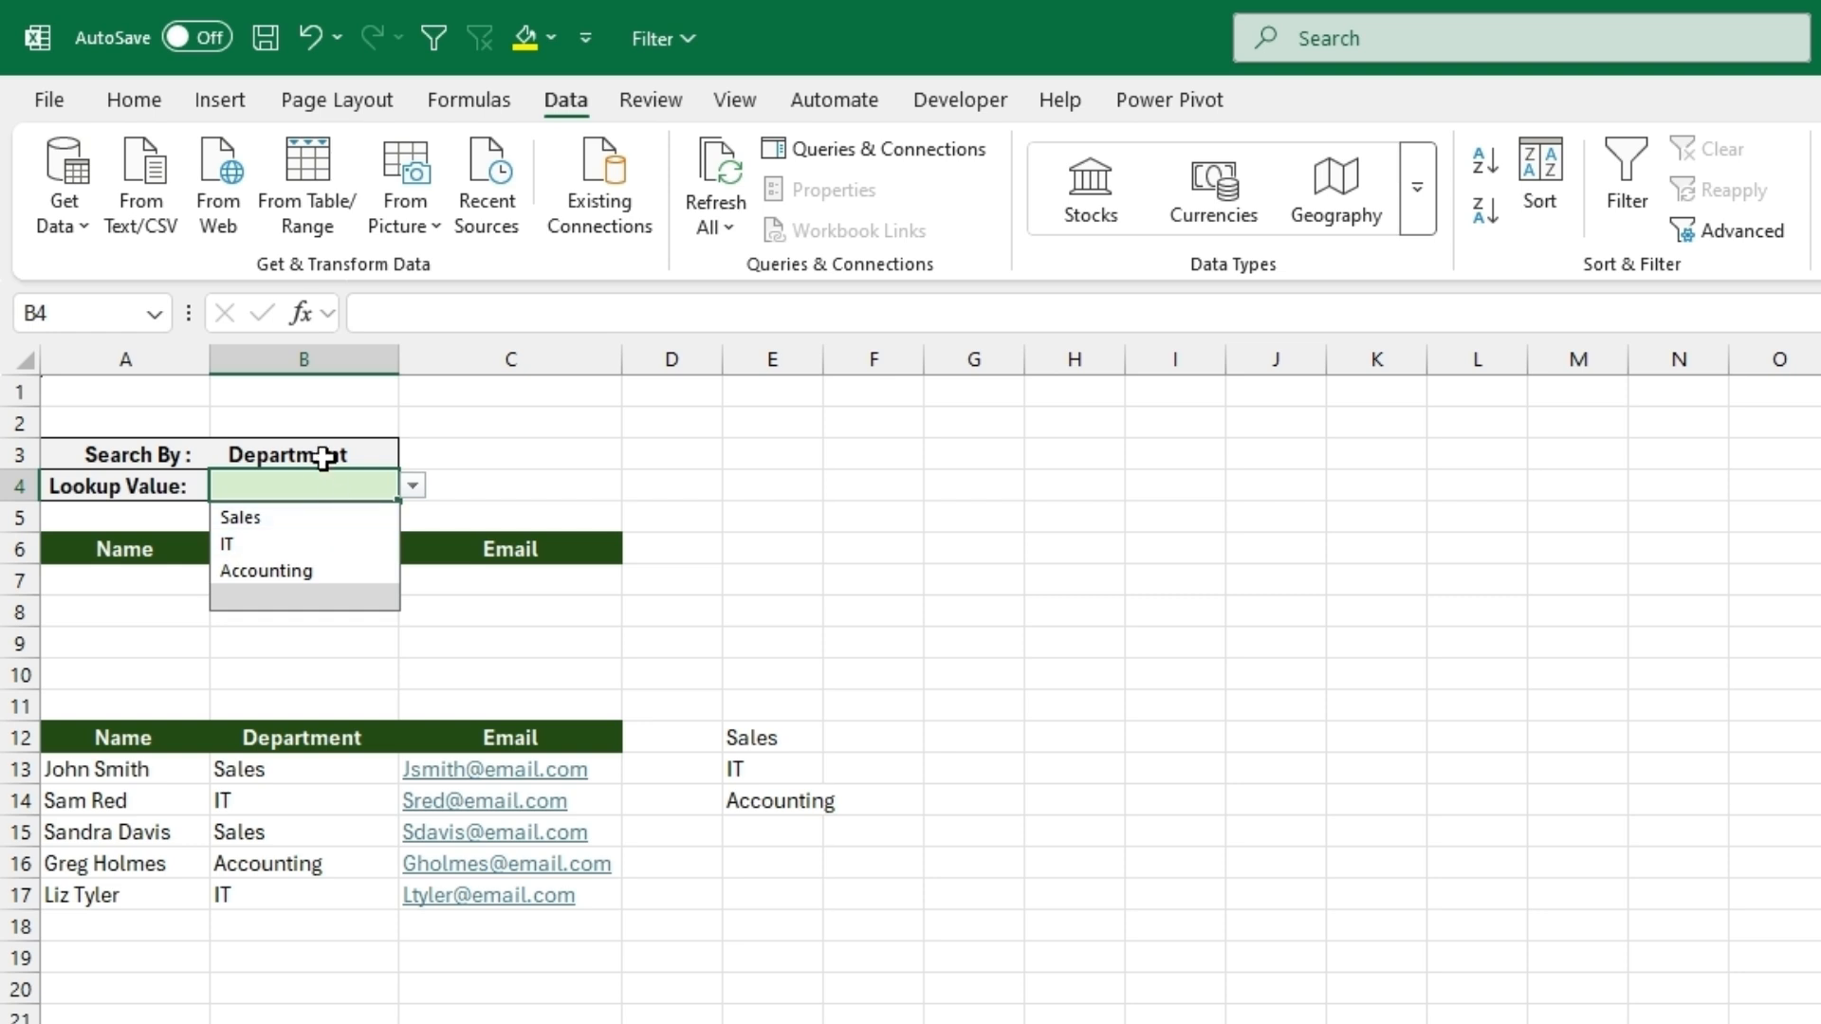
{"action": "left_click", "coordinate": [355, 517]}
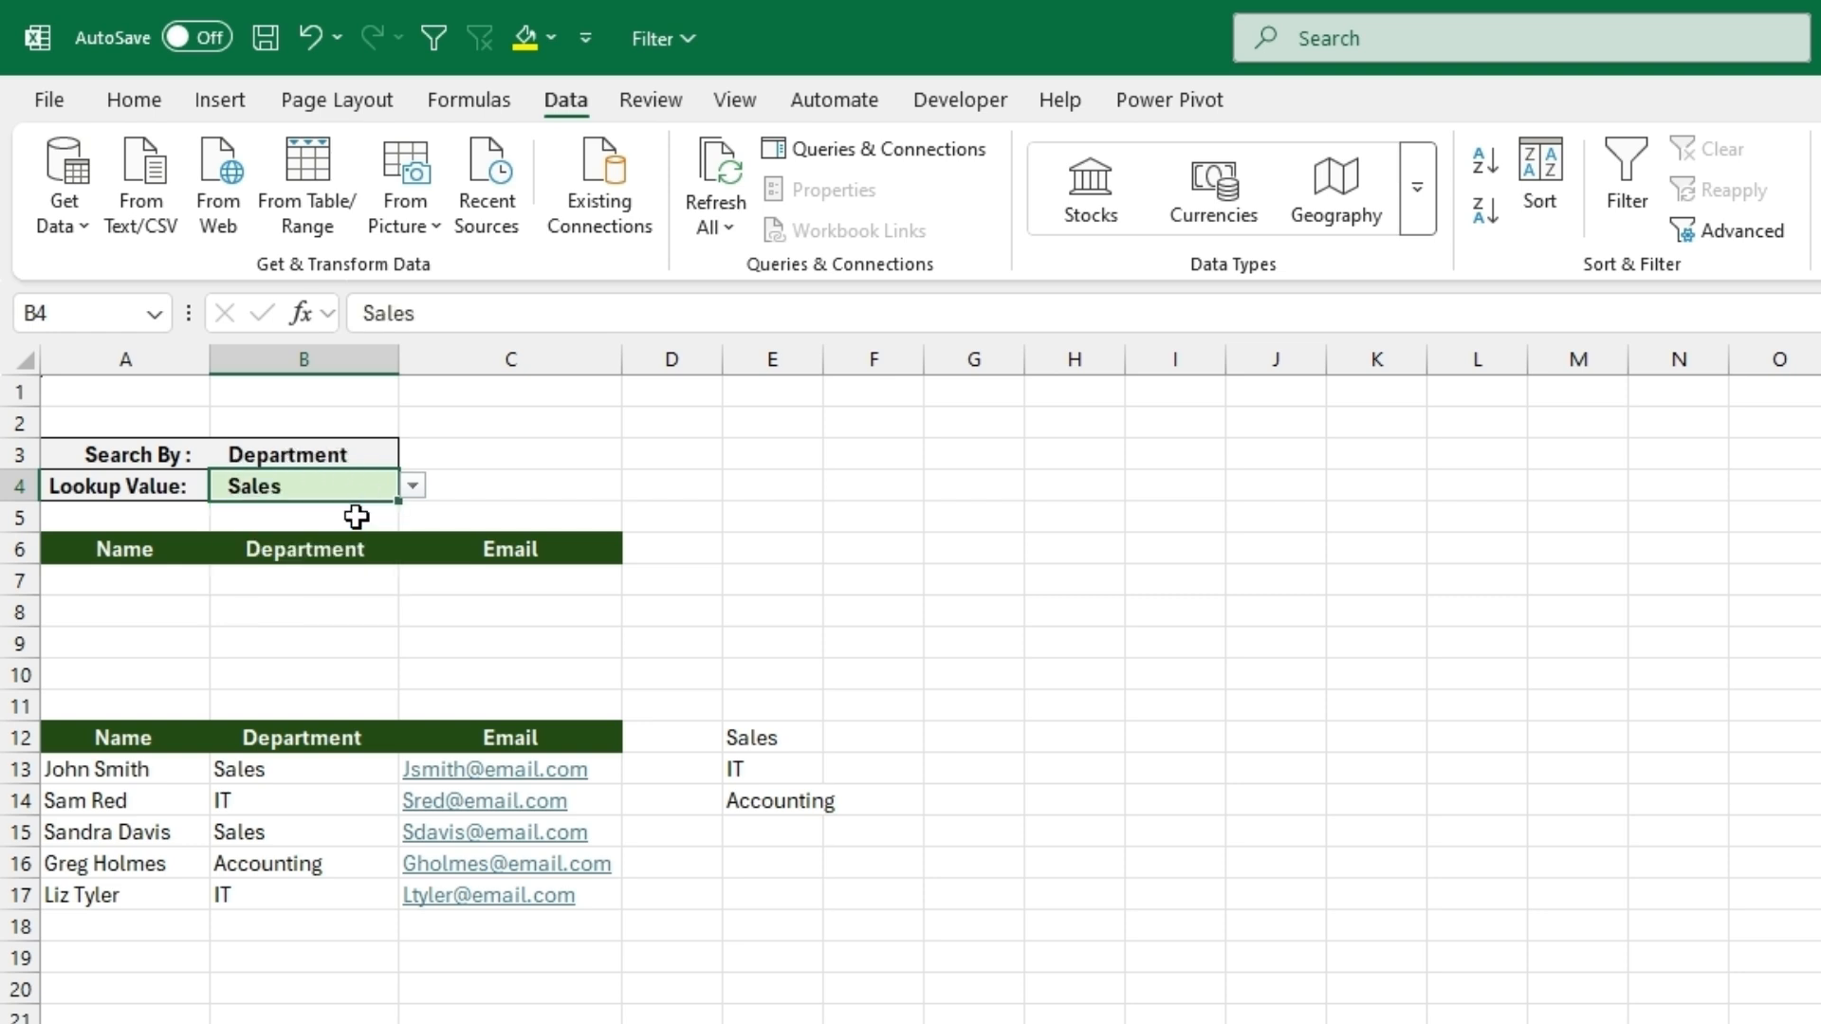
- Start an IFS formula in A7 with the Name header condition A12=B3
{"action": "left_click", "coordinate": [160, 582]}
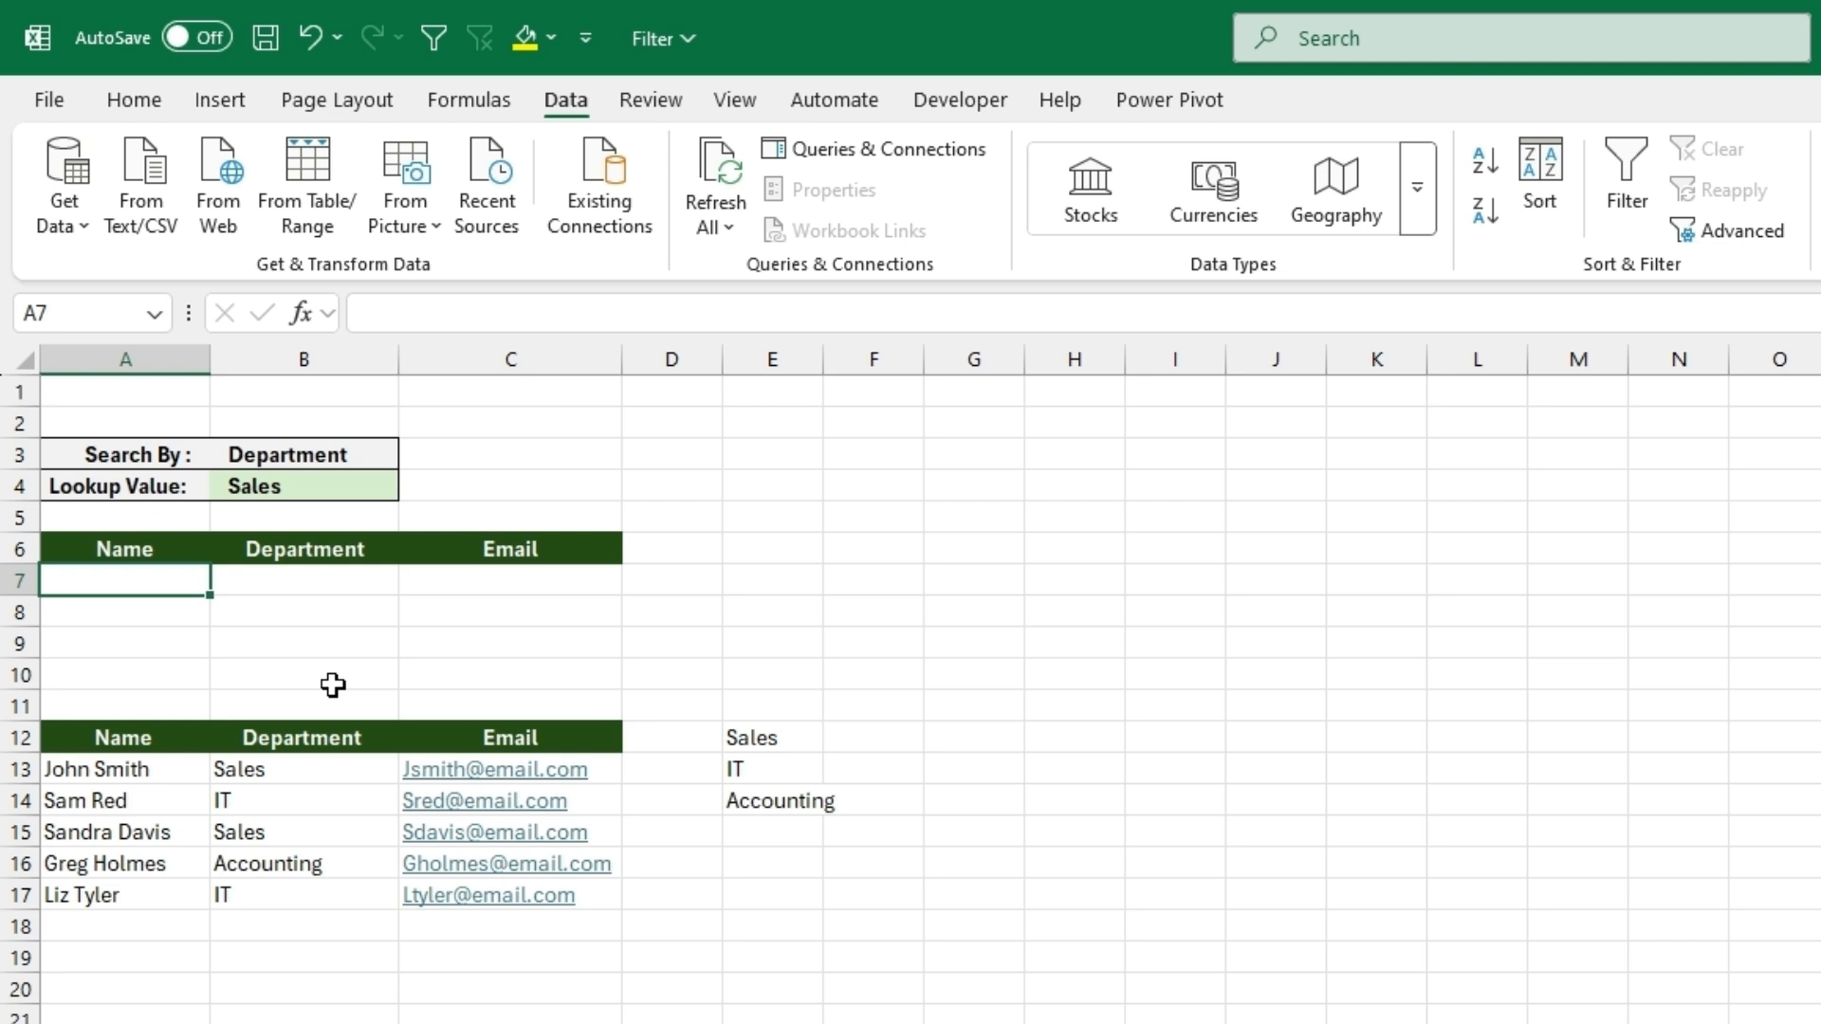
{"action": "type", "text": "=ifs"}
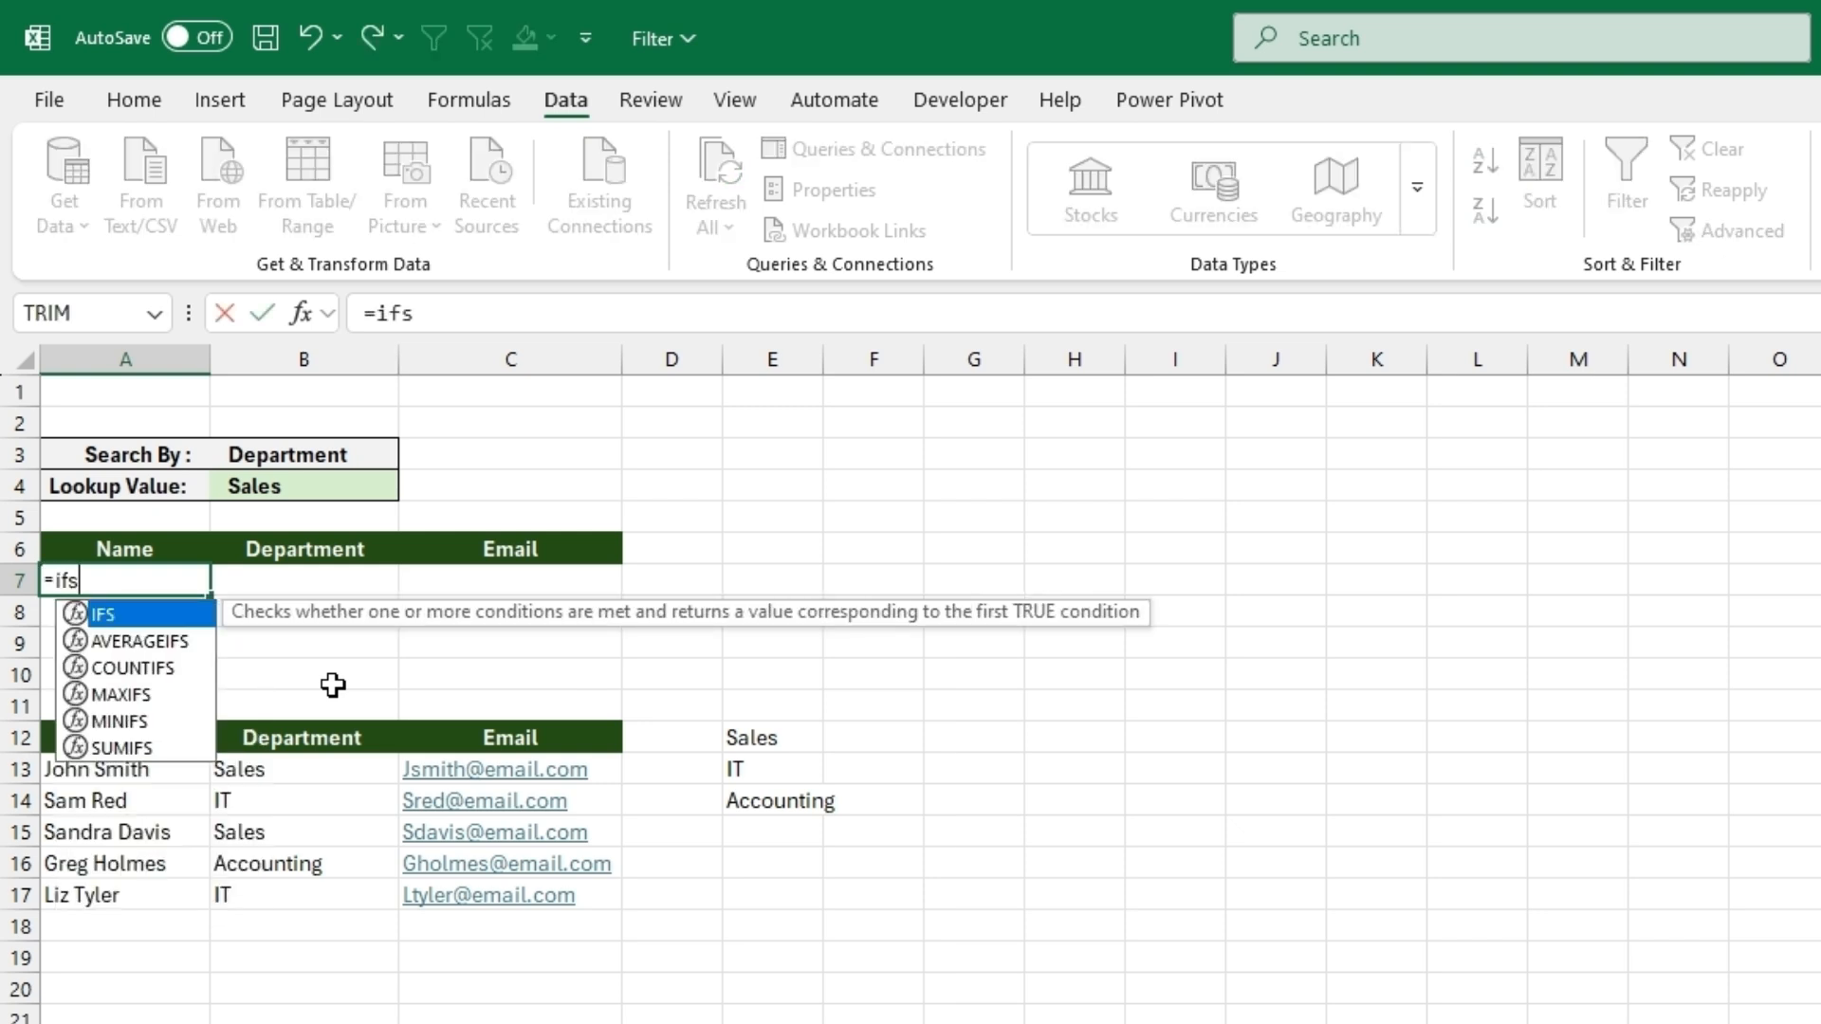
{"action": "key", "text": "Tab"}
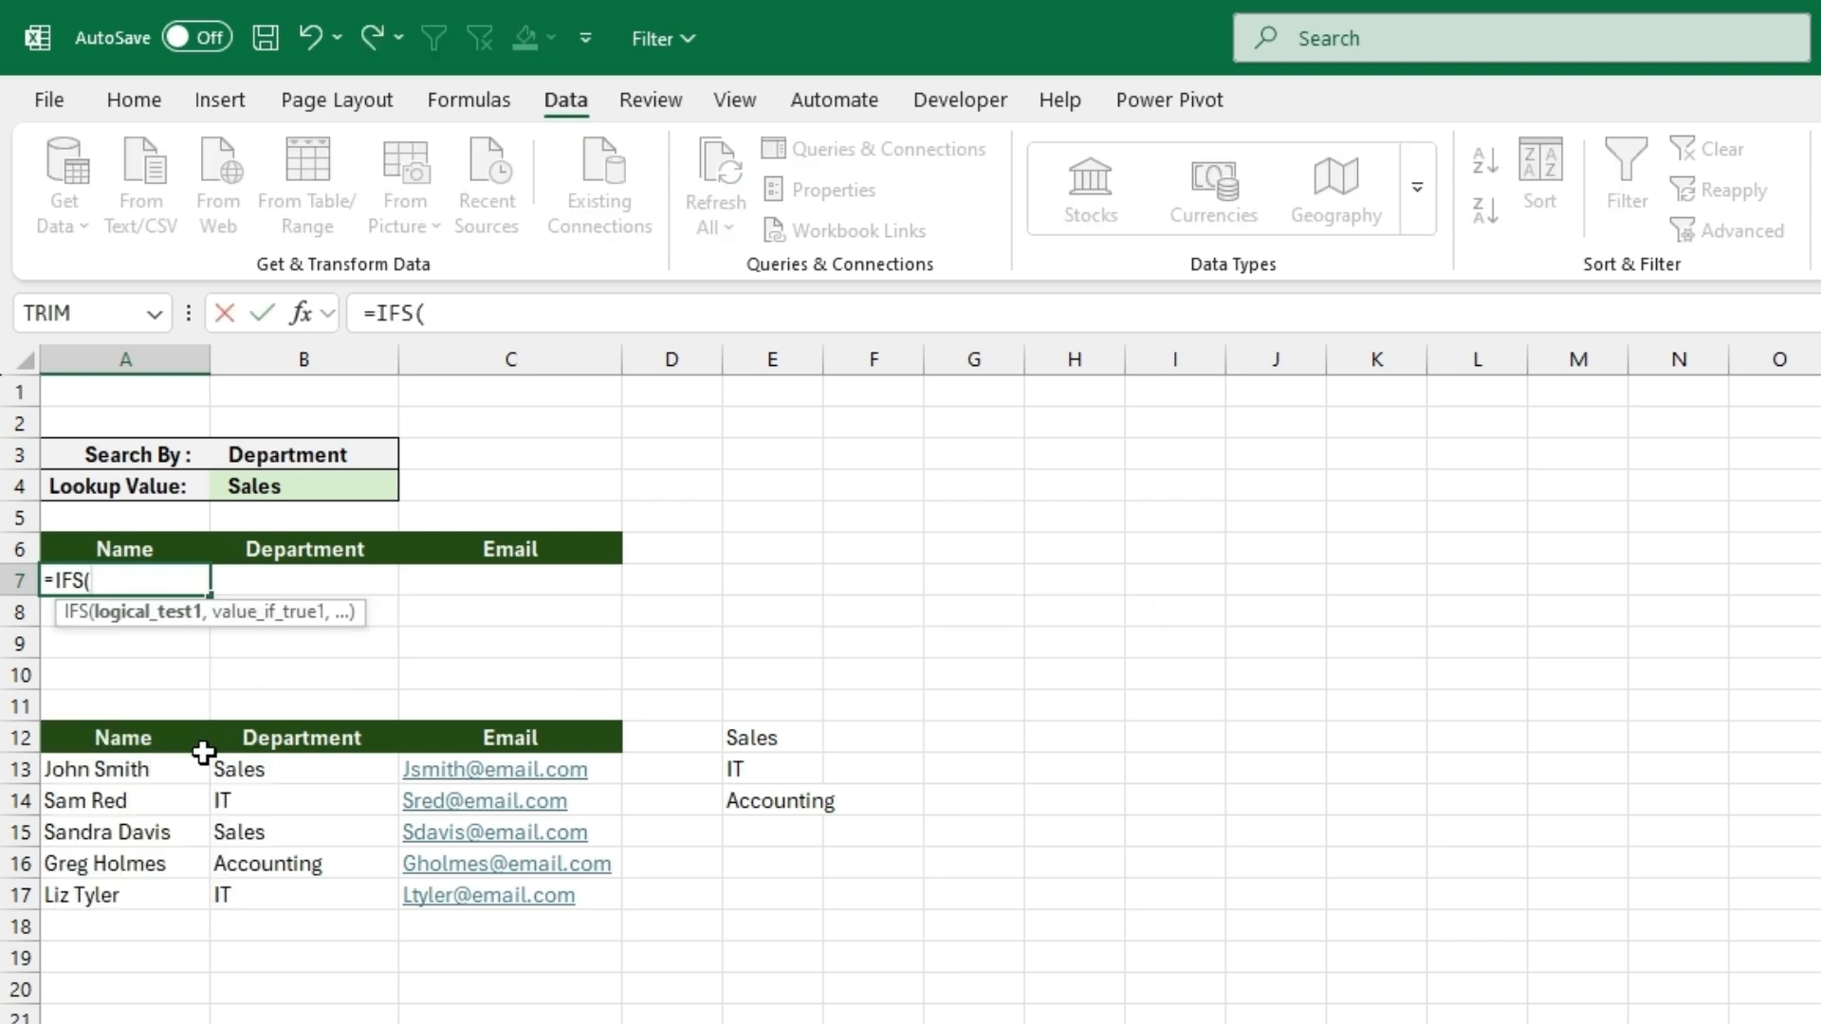
{"action": "left_click", "coordinate": [159, 749]}
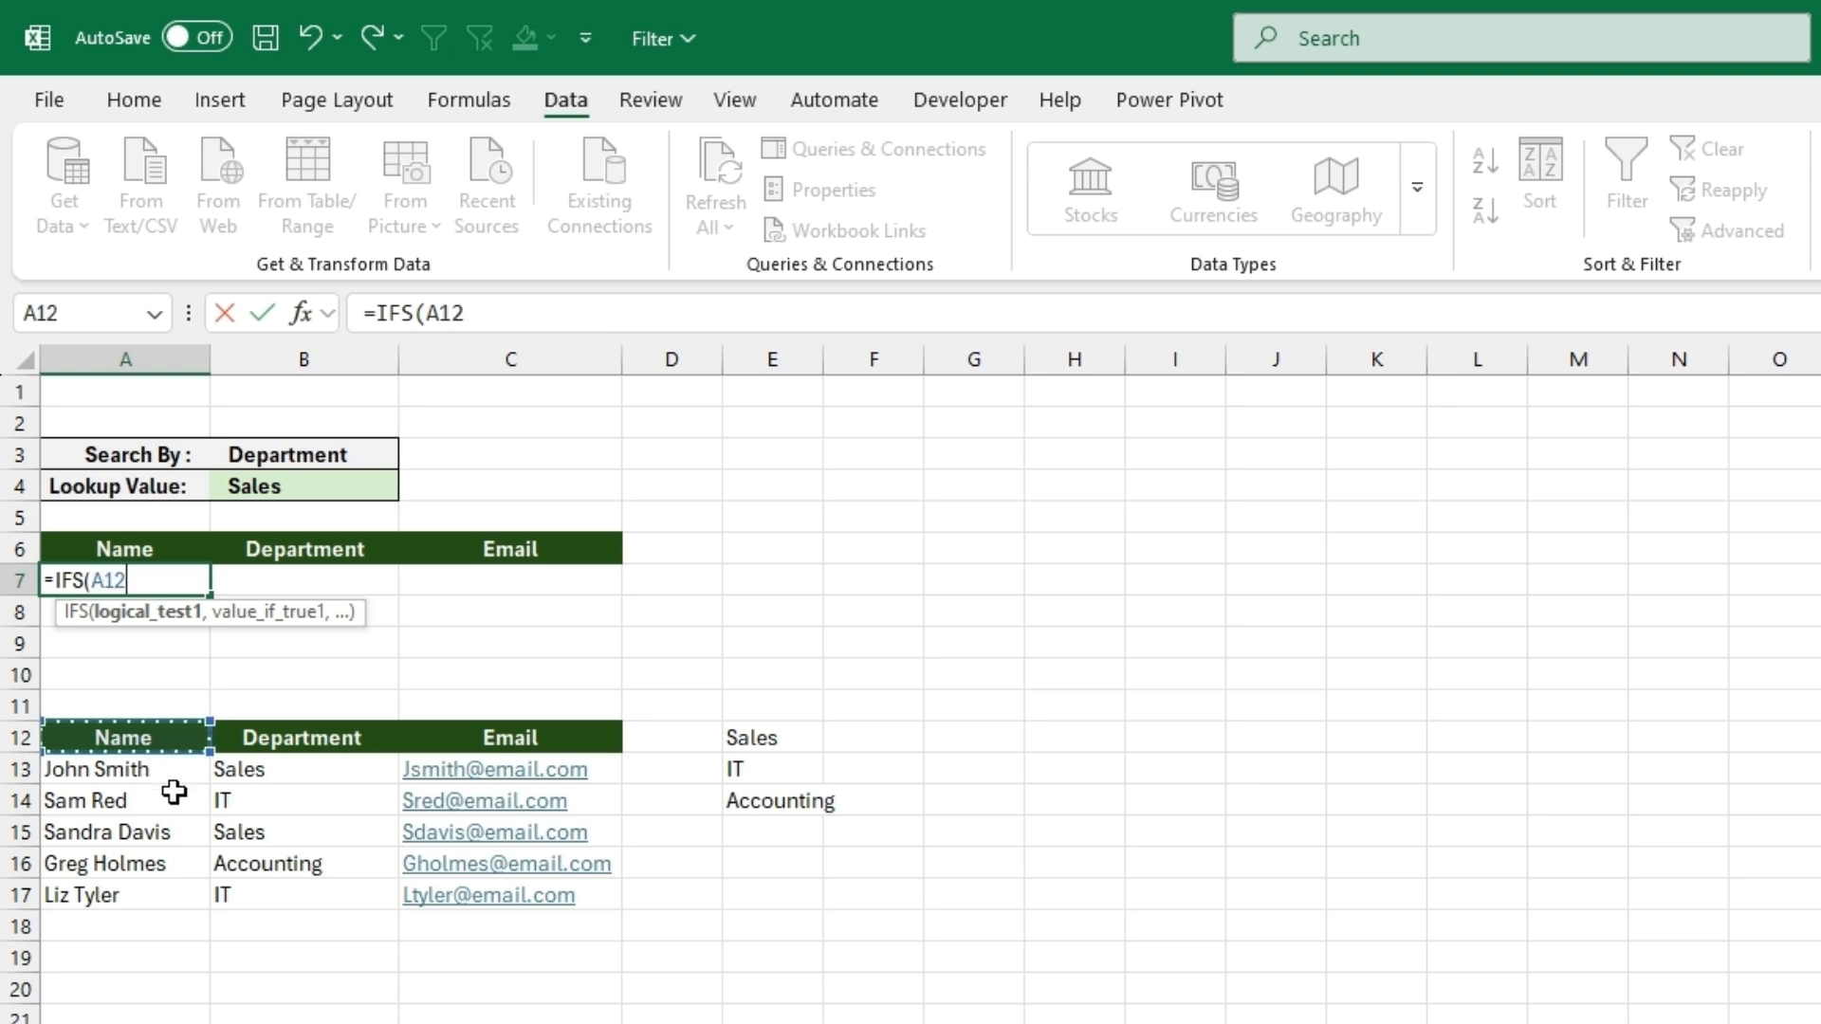
{"action": "type", "text": "="}
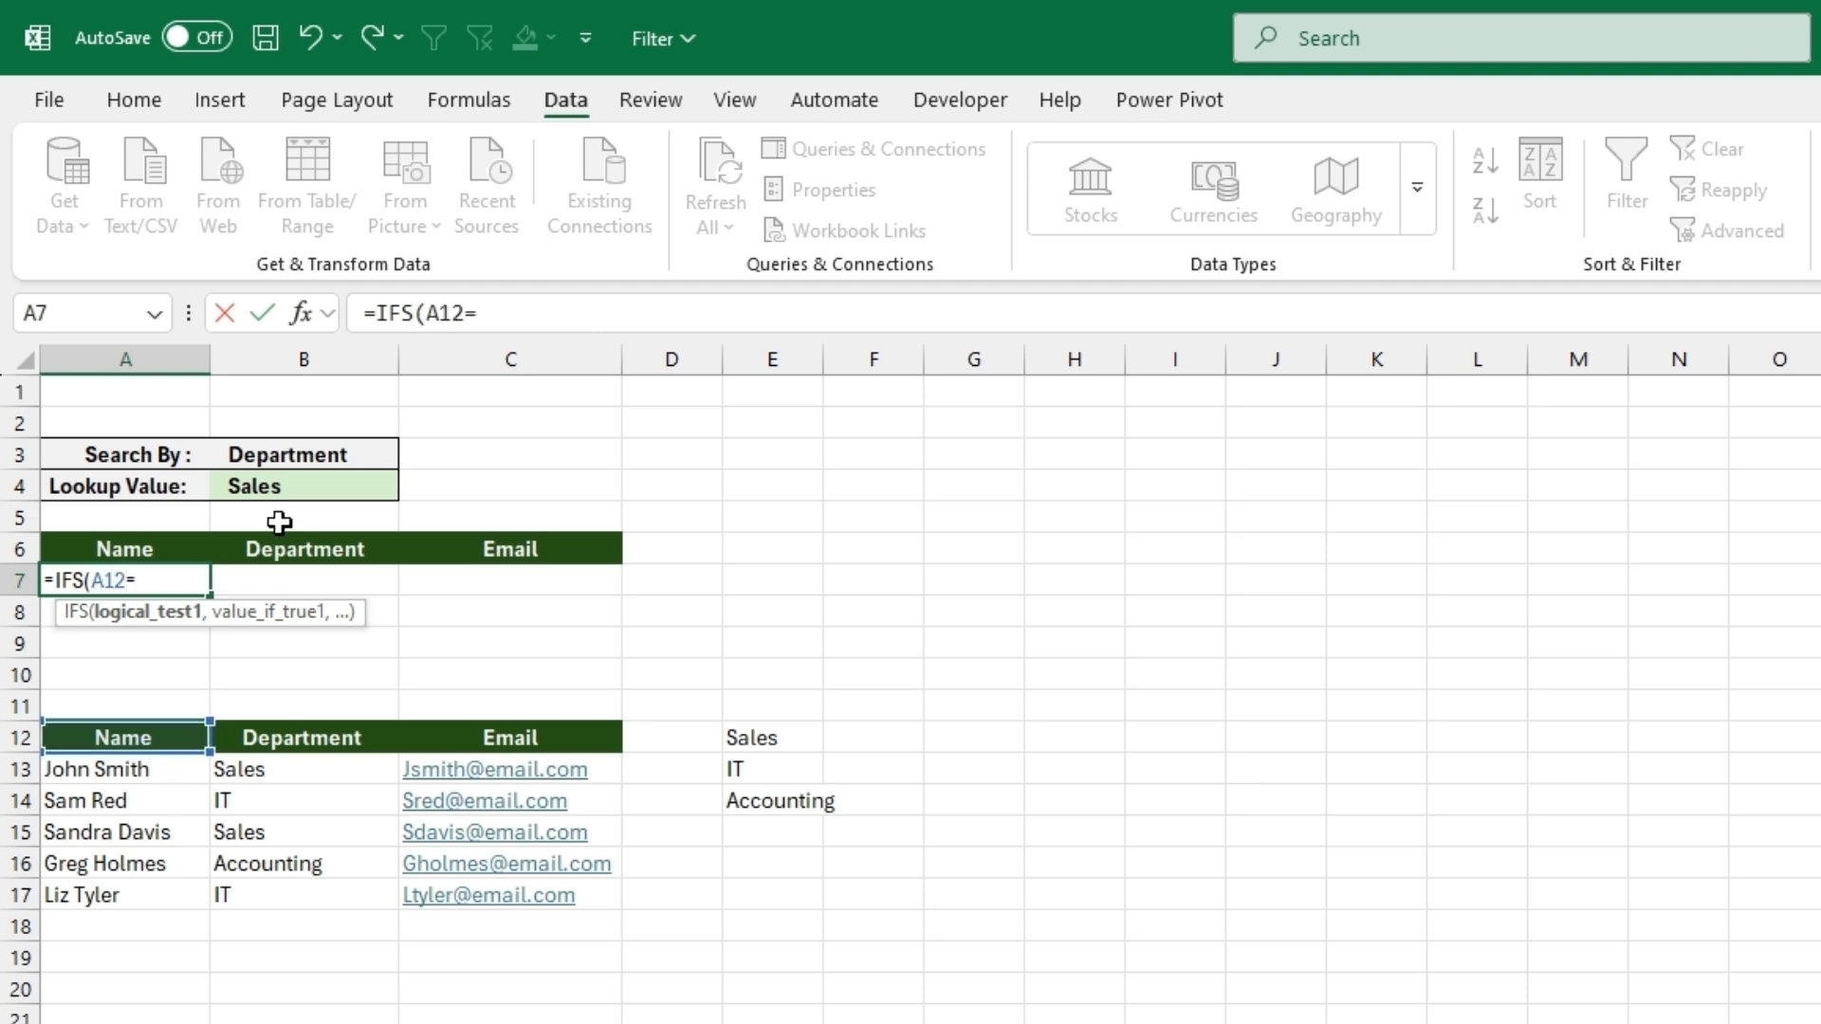
{"action": "left_click", "coordinate": [289, 461]}
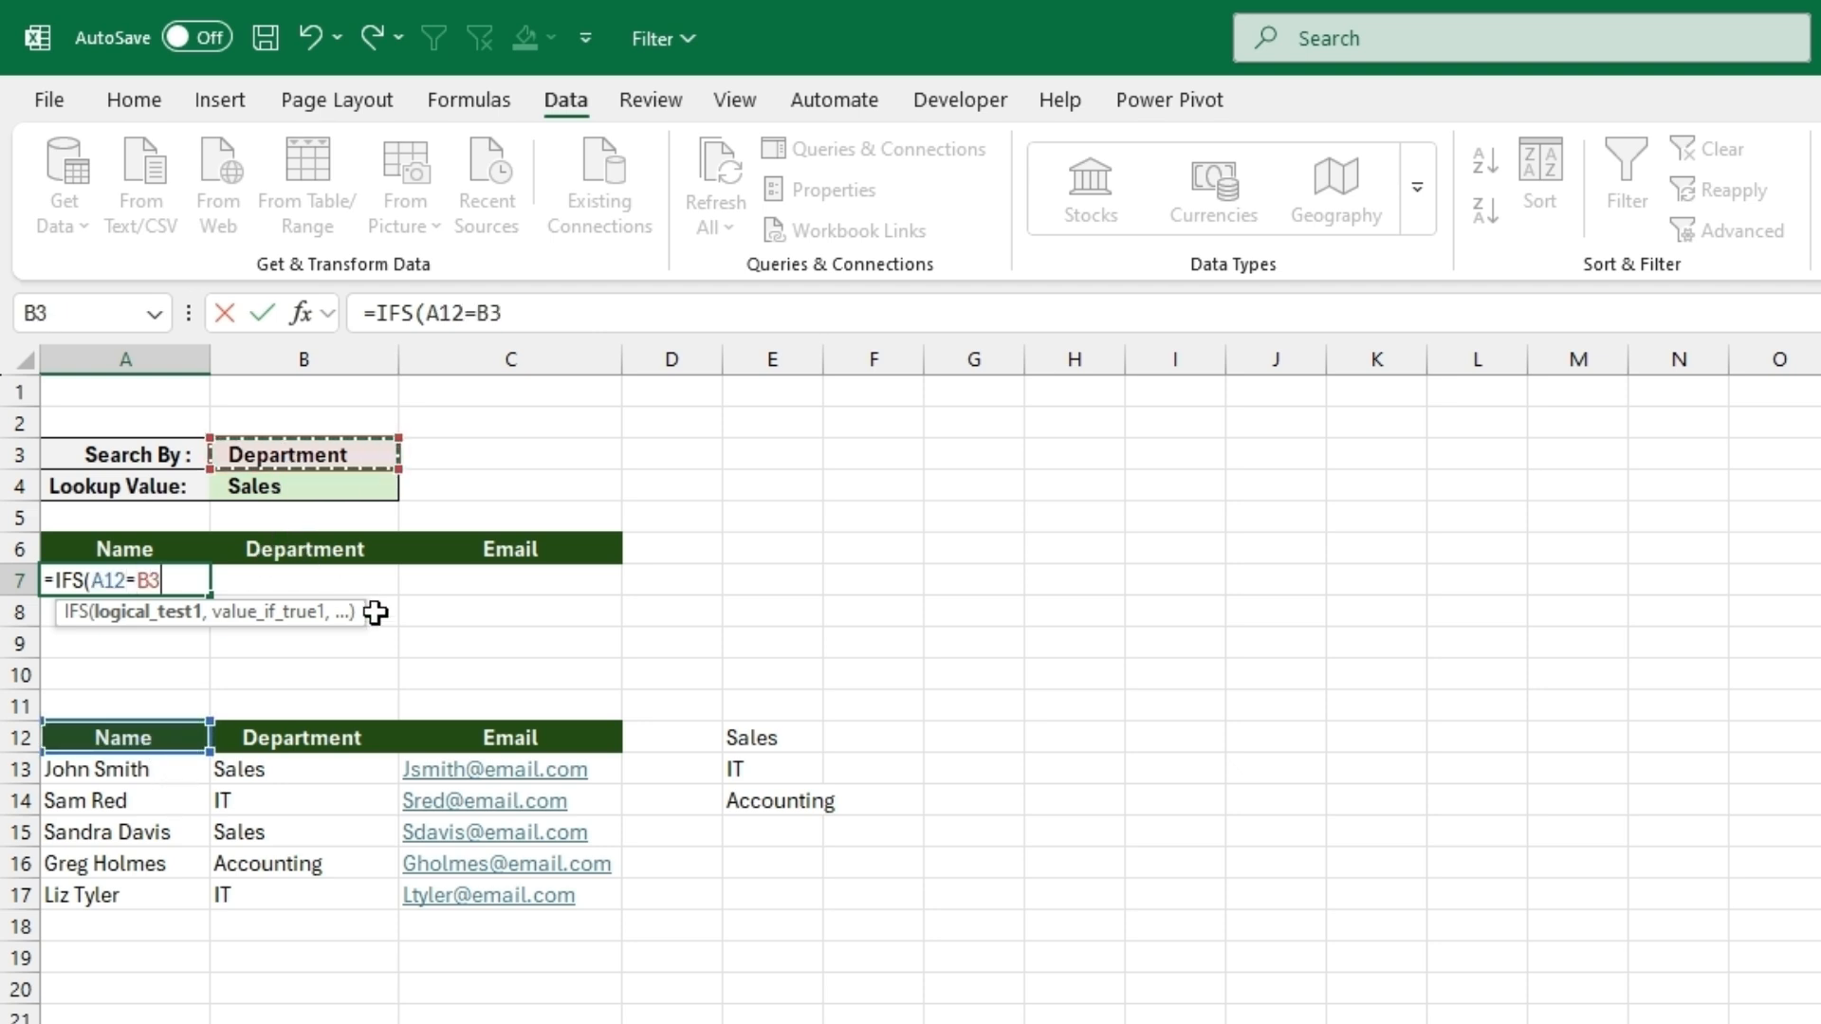
- Add FILTER(A12:C17,A12:A17=B4) as the result of the Name condition in A7 and enter the formula
{"action": "type", "text": ",filter"}
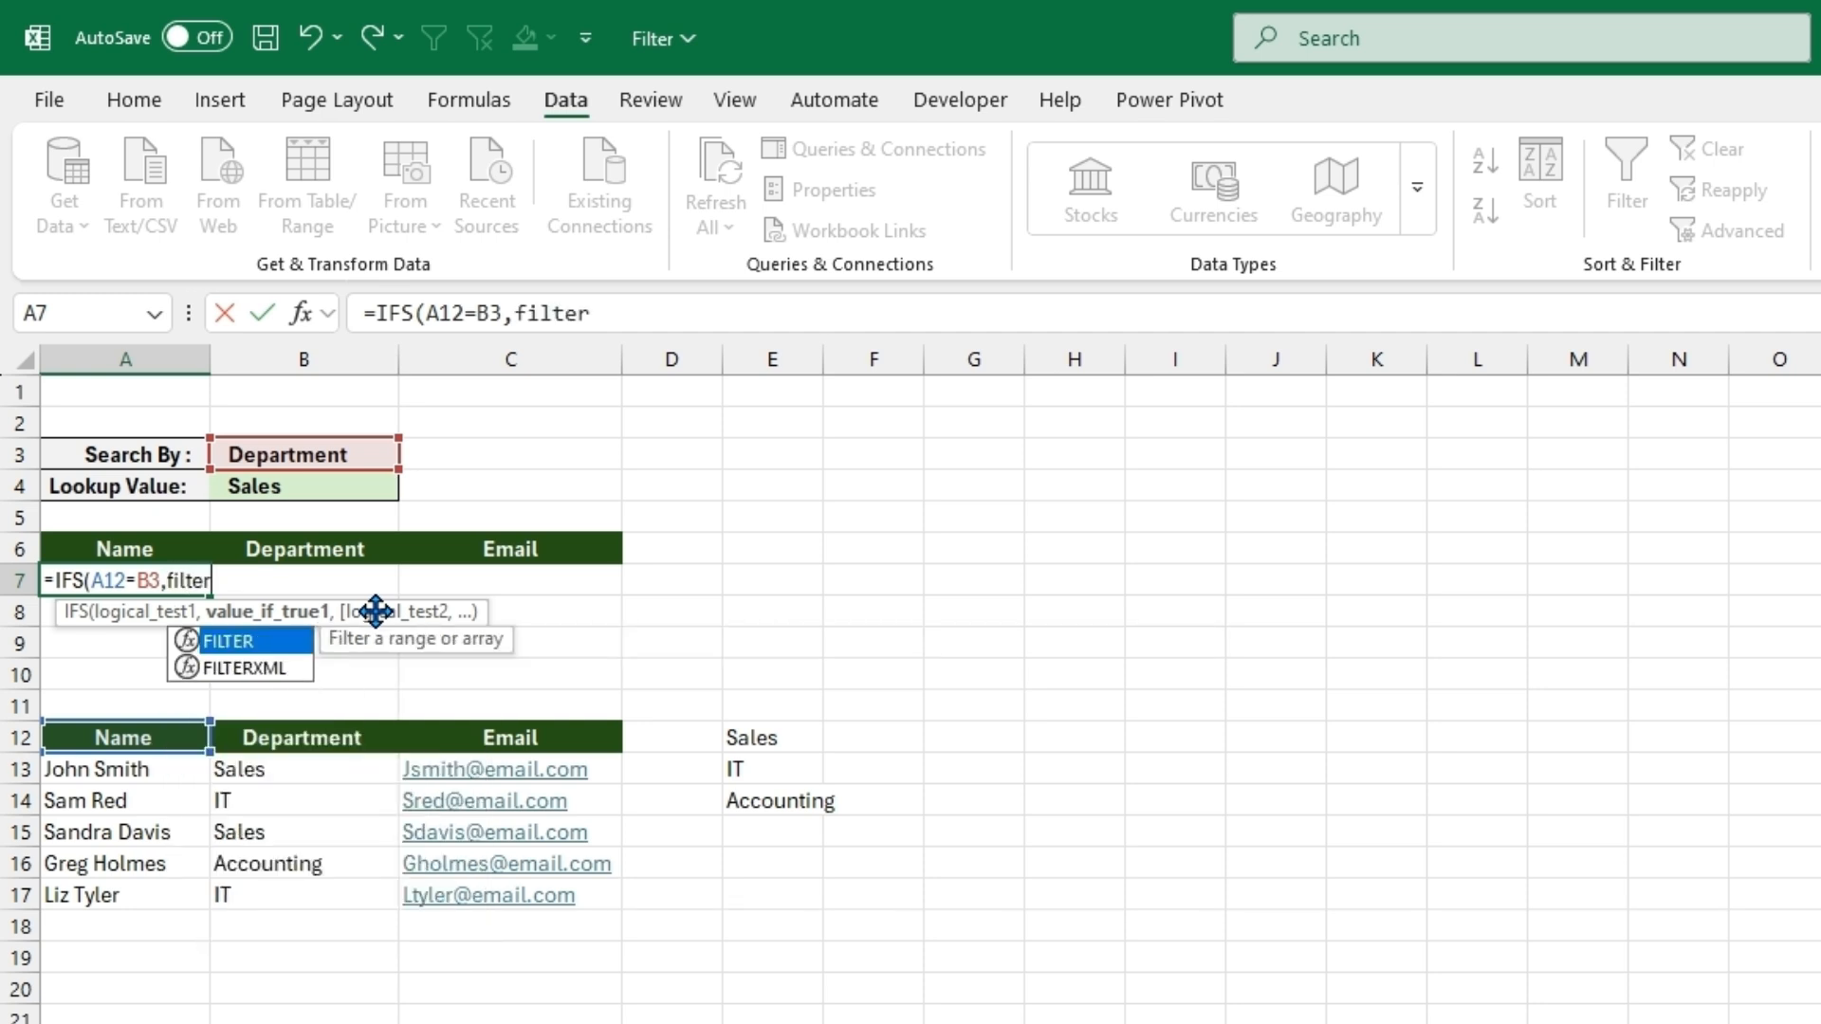
{"action": "double_click", "coordinate": [280, 641]}
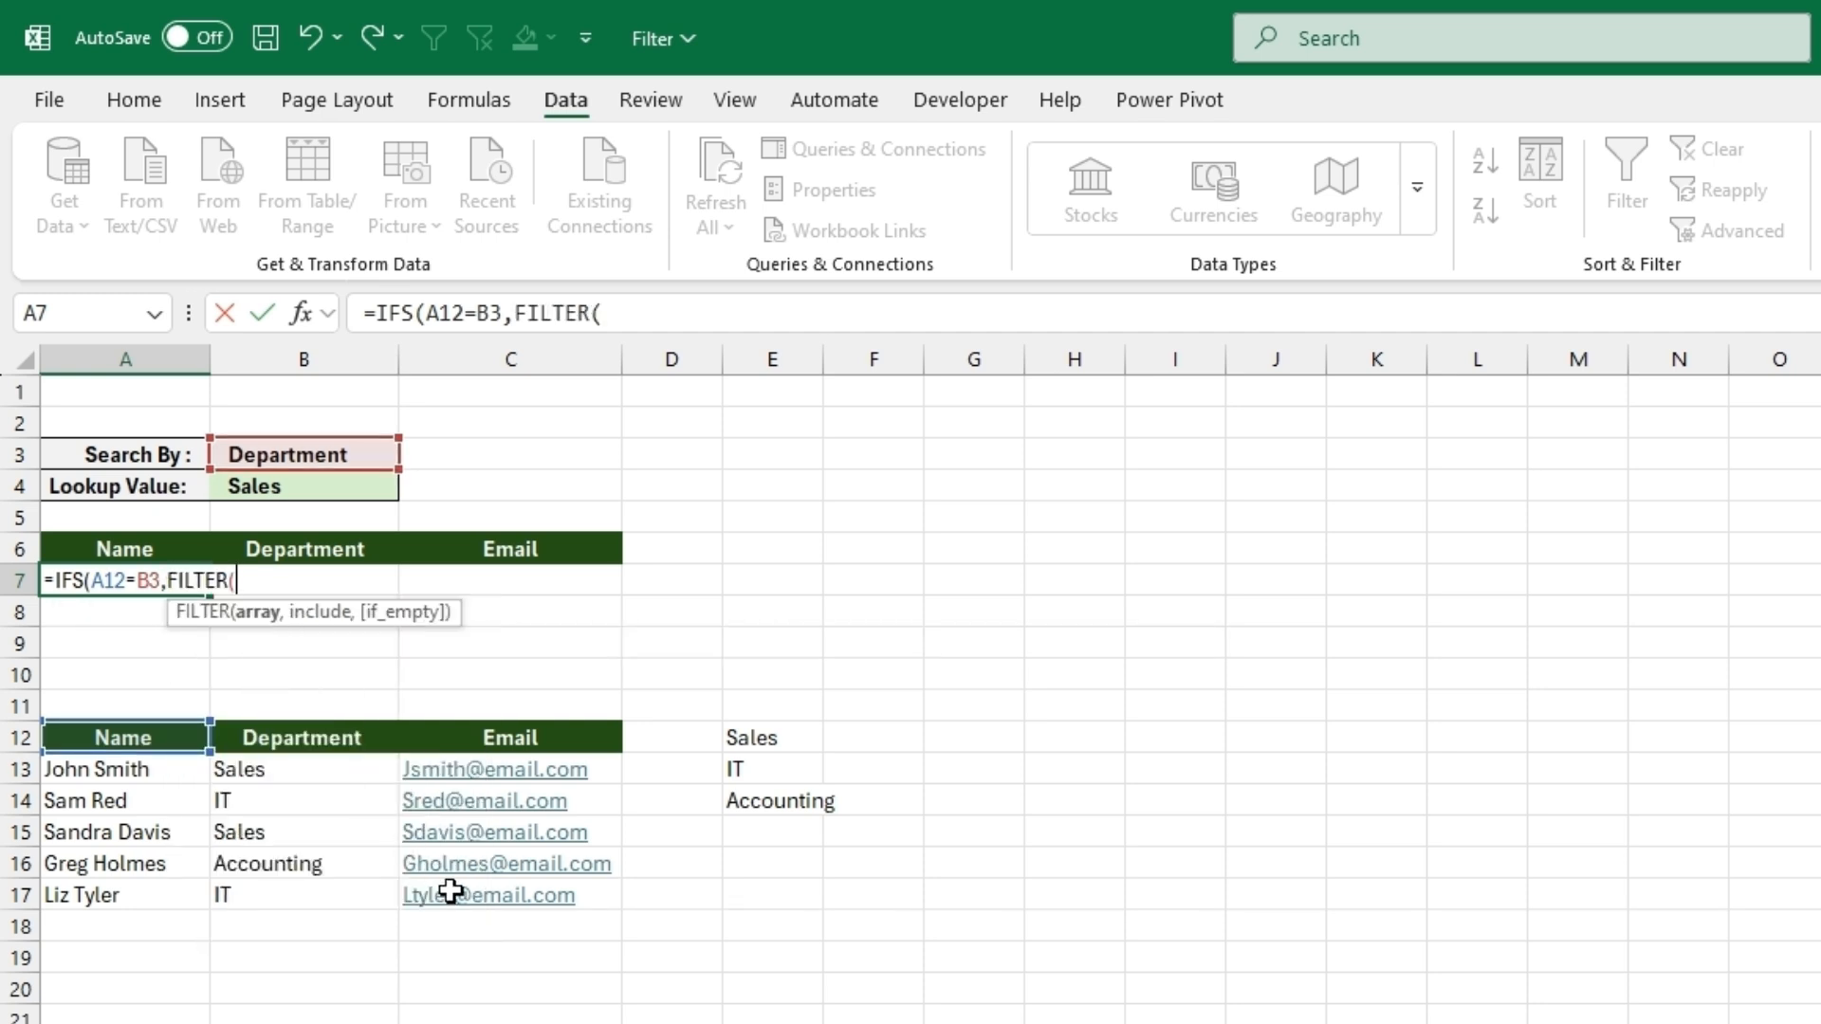
{"action": "left_click_drag", "start_coordinate": [451, 892], "coordinate": [114, 746]}
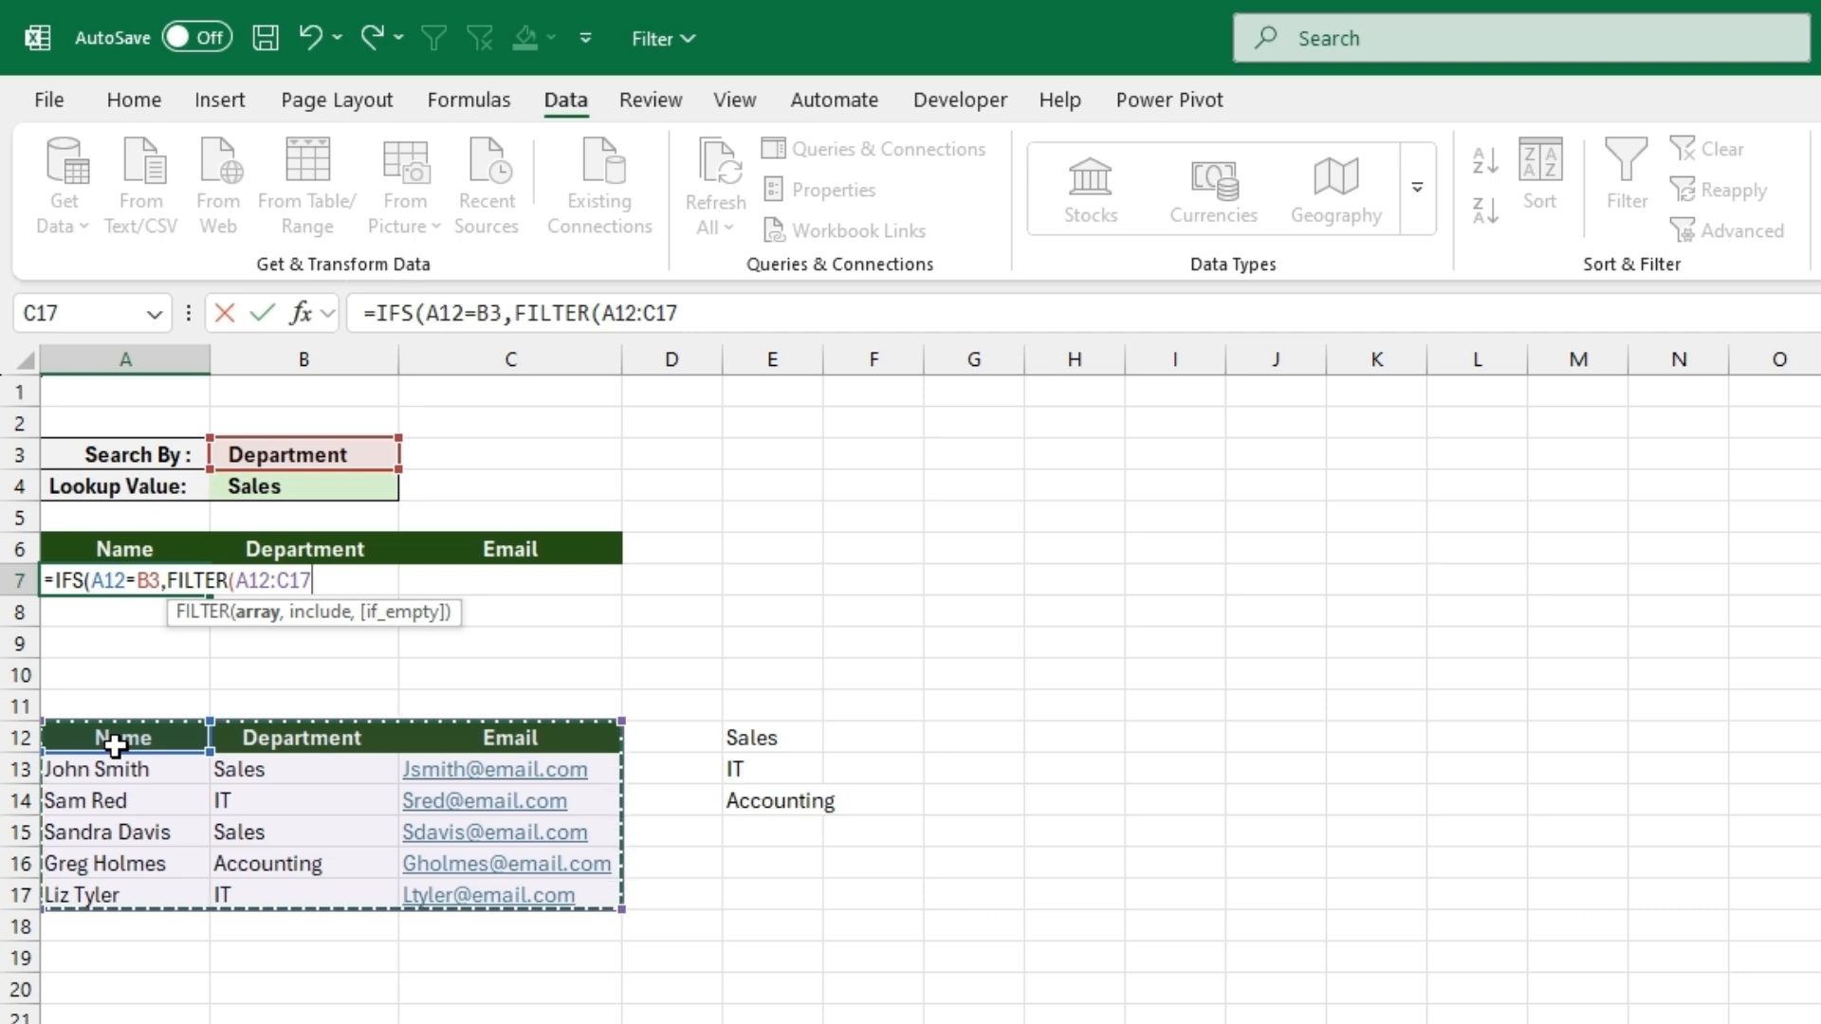
{"action": "type", "text": ","}
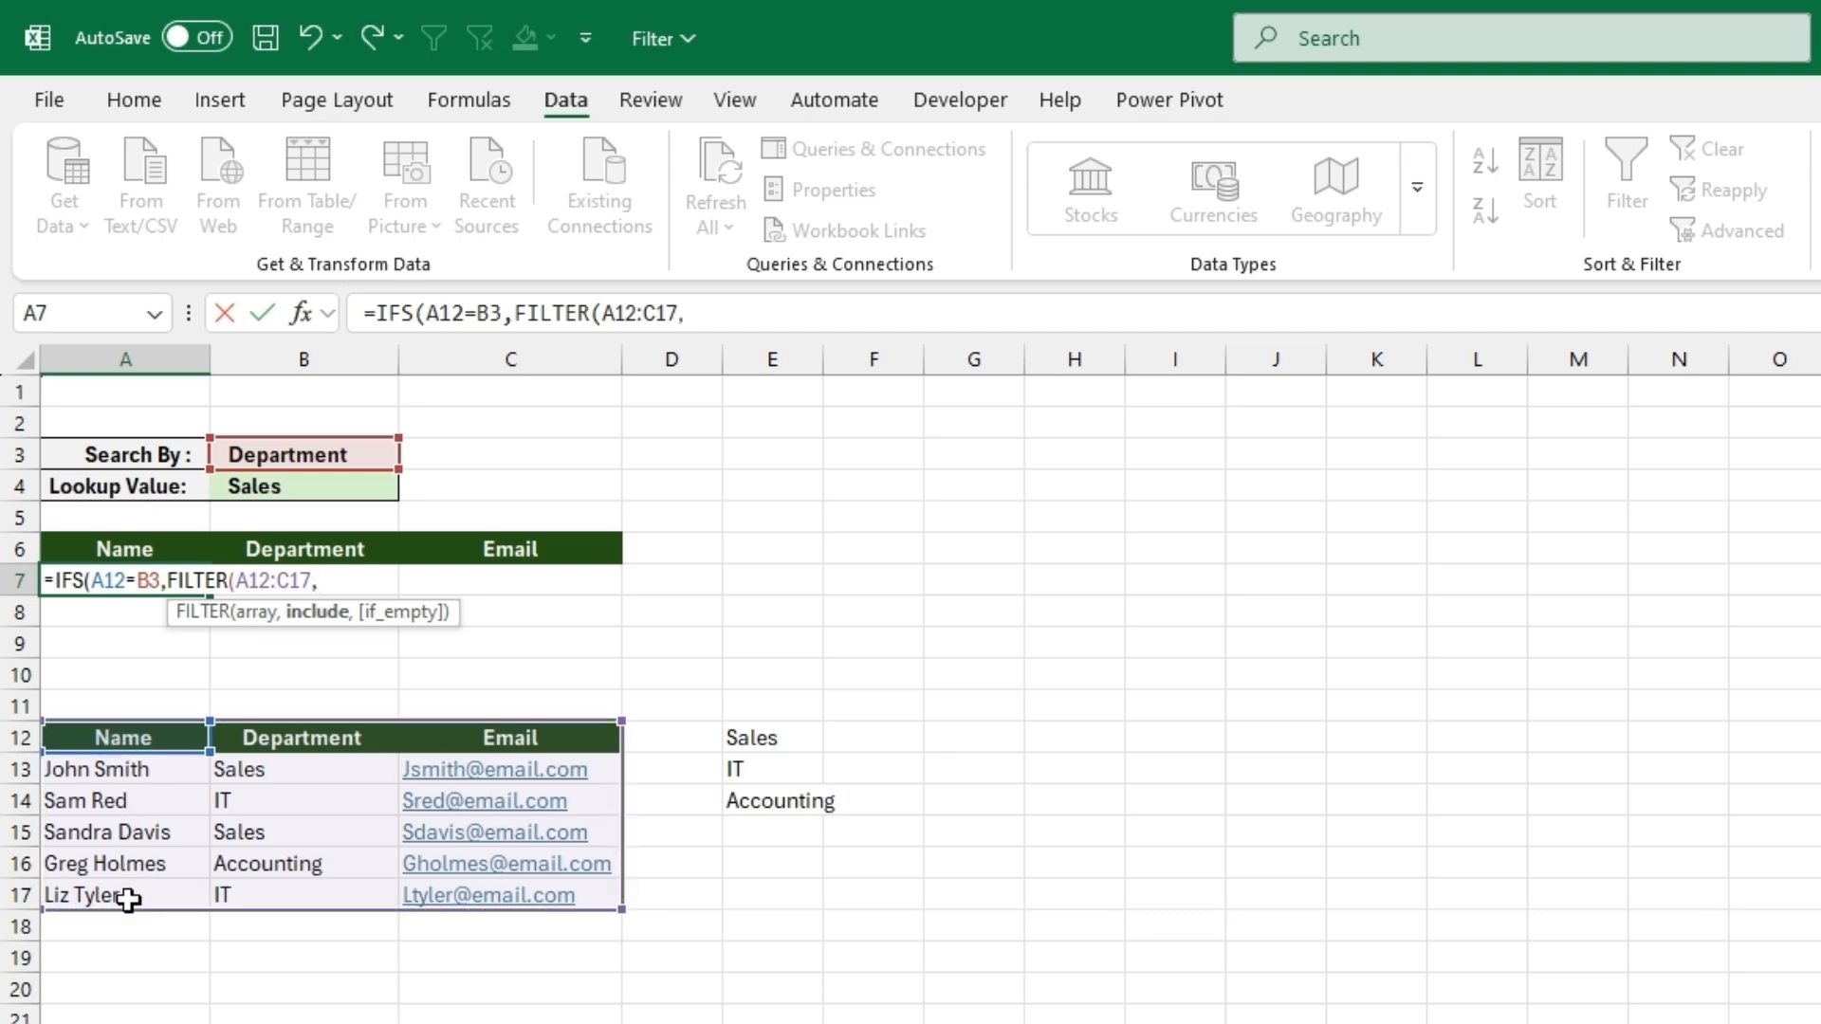
{"action": "left_click_drag", "start_coordinate": [128, 898], "coordinate": [168, 741]}
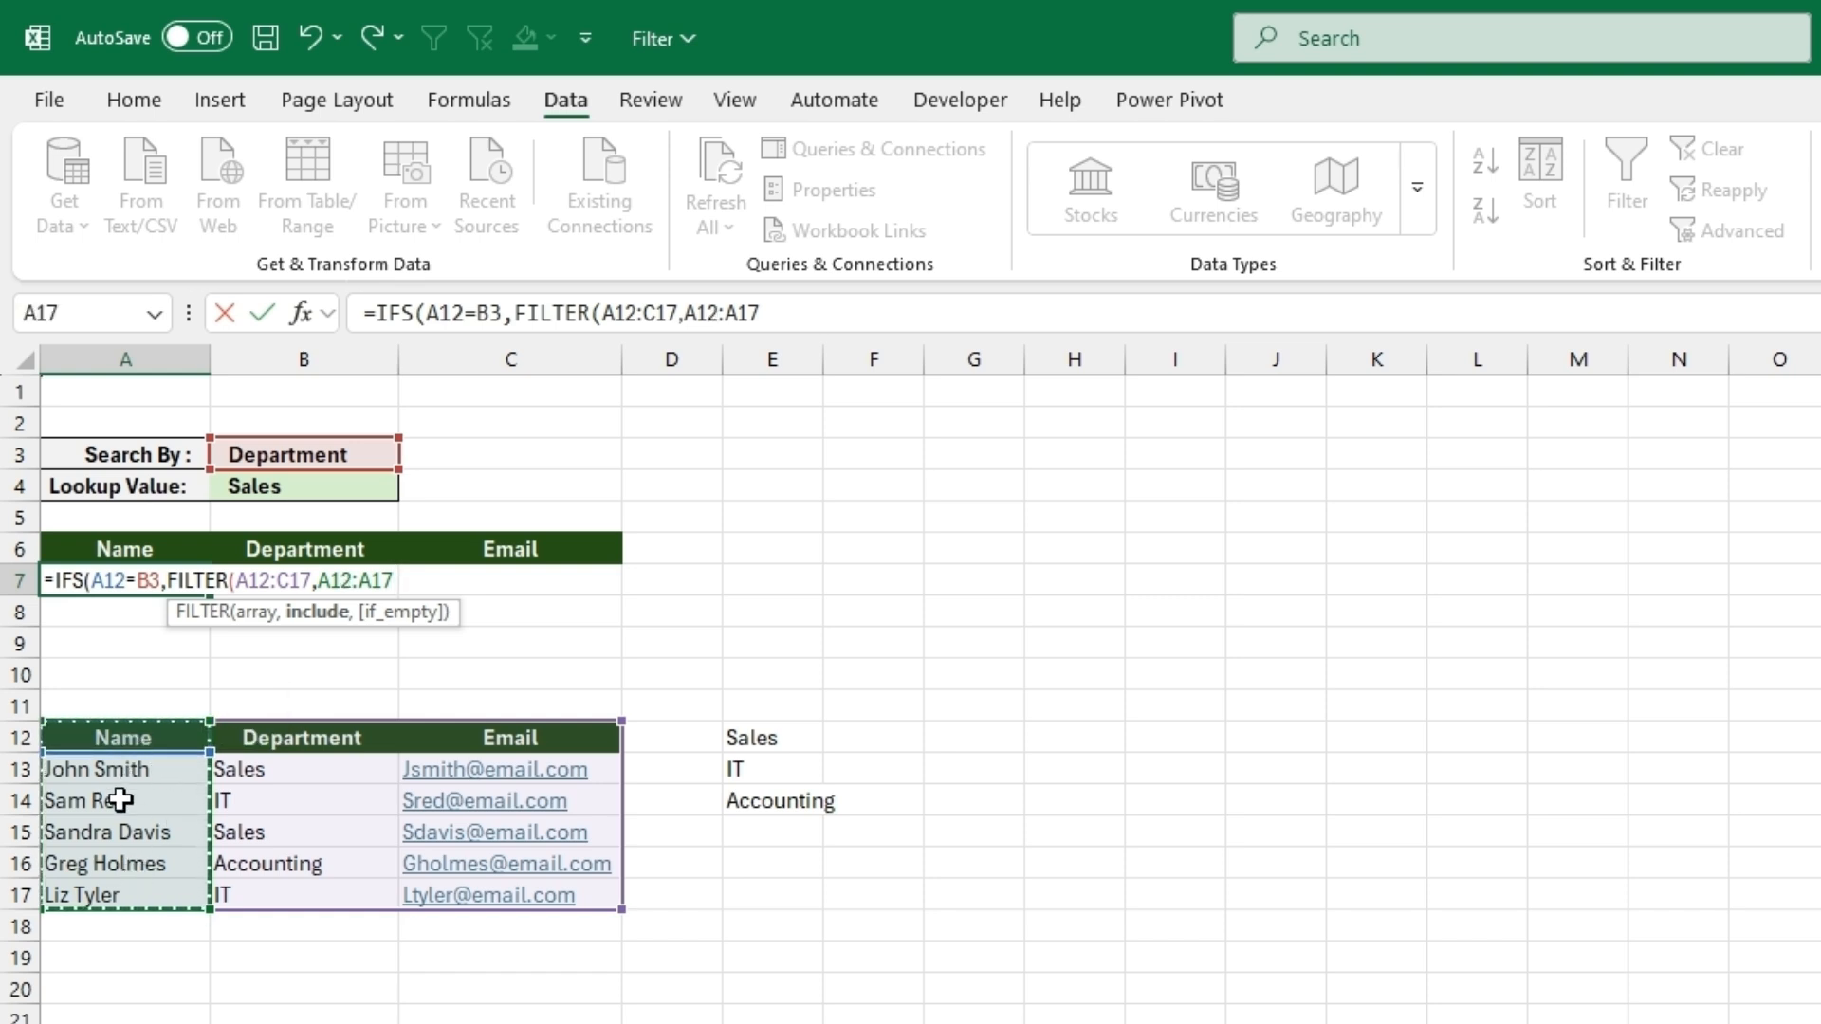
{"action": "type", "text": "="}
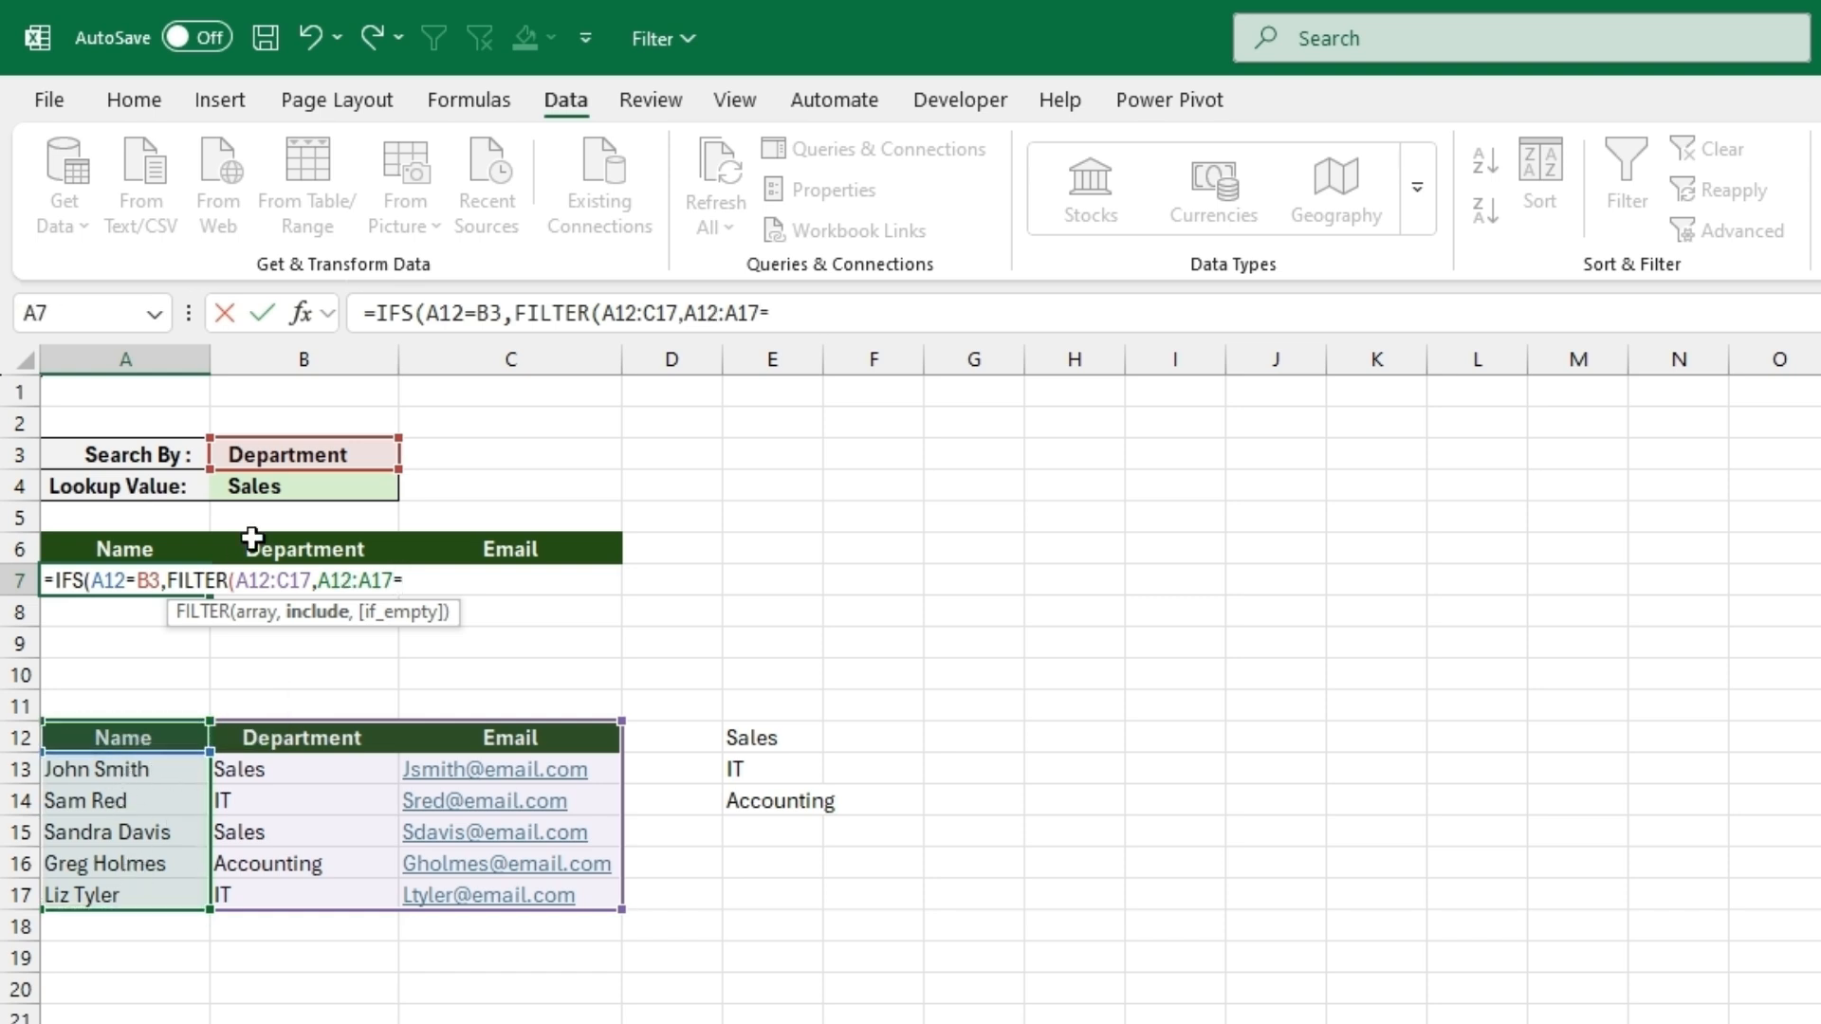
{"action": "left_click", "coordinate": [275, 495]}
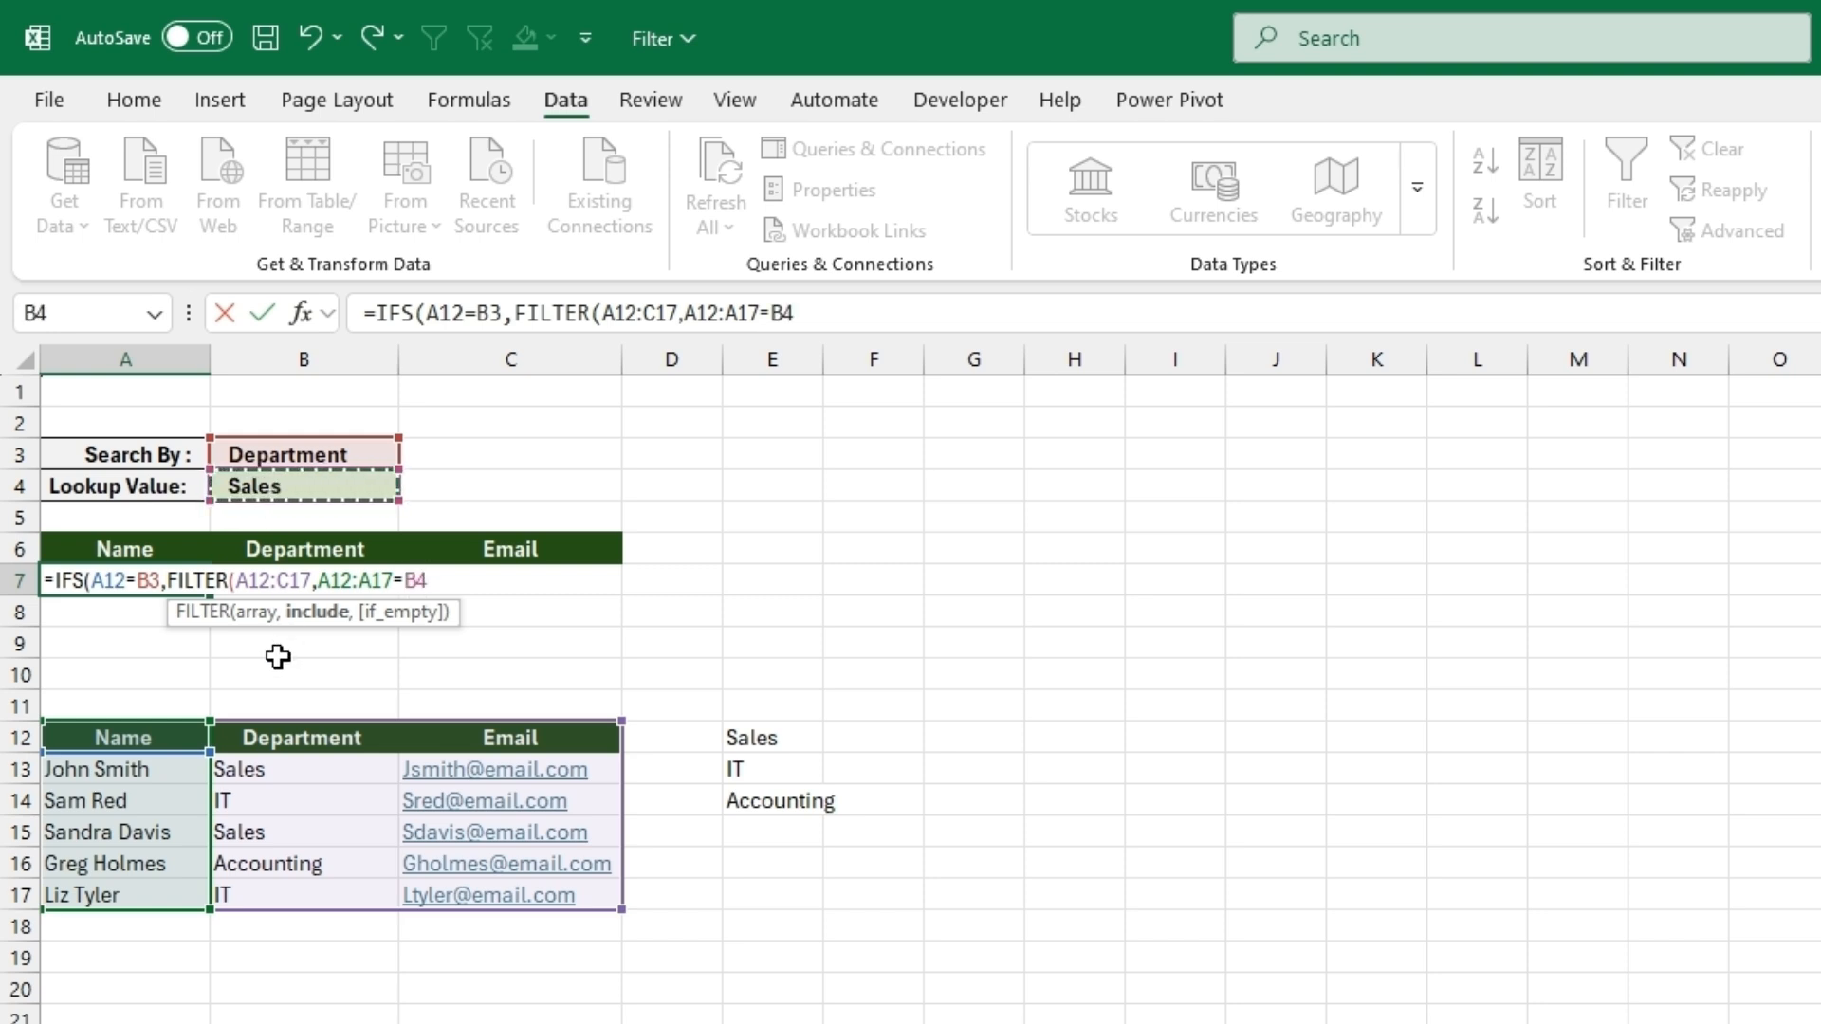
{"action": "type", "text": "))"}
{"action": "key", "text": "Return"}
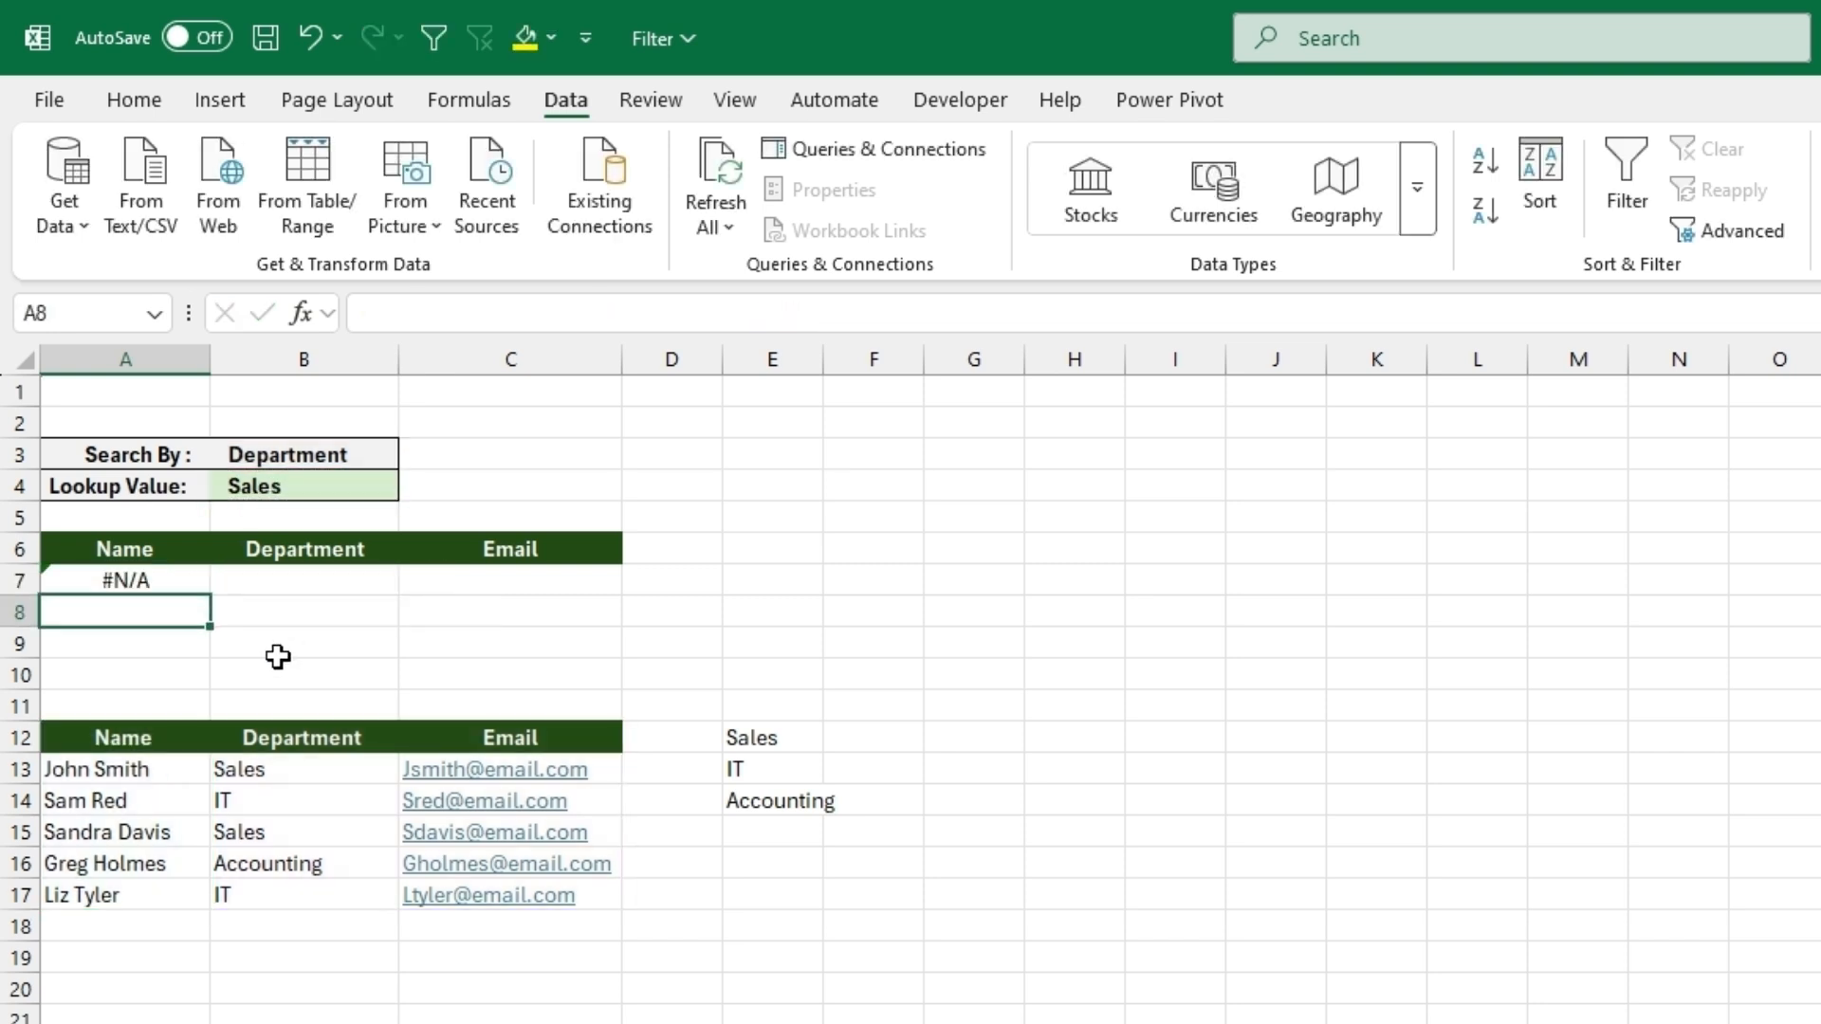
- Test the filter formula by setting Search By to Name and Lookup Value to the second employee in the list
{"action": "left_click", "coordinate": [351, 465]}
{"action": "left_click", "coordinate": [413, 453]}
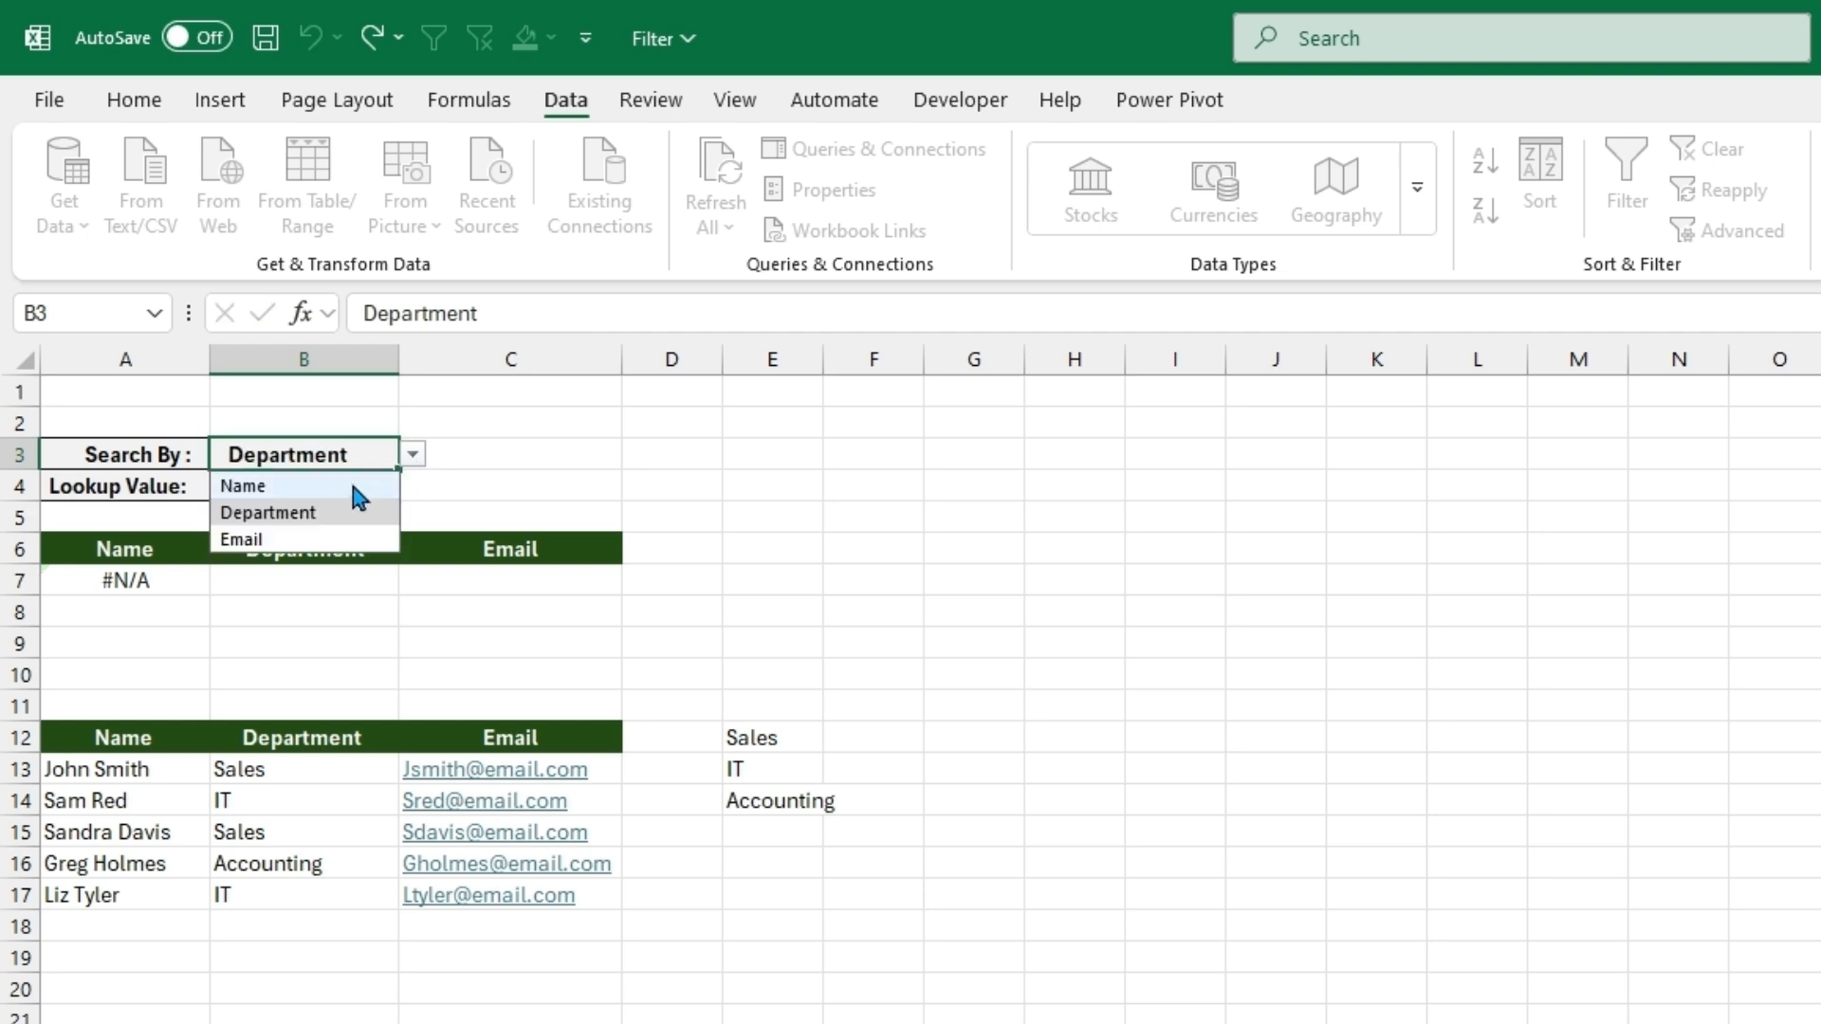
{"action": "left_click", "coordinate": [349, 483]}
{"action": "left_click", "coordinate": [353, 487]}
{"action": "left_click", "coordinate": [413, 485]}
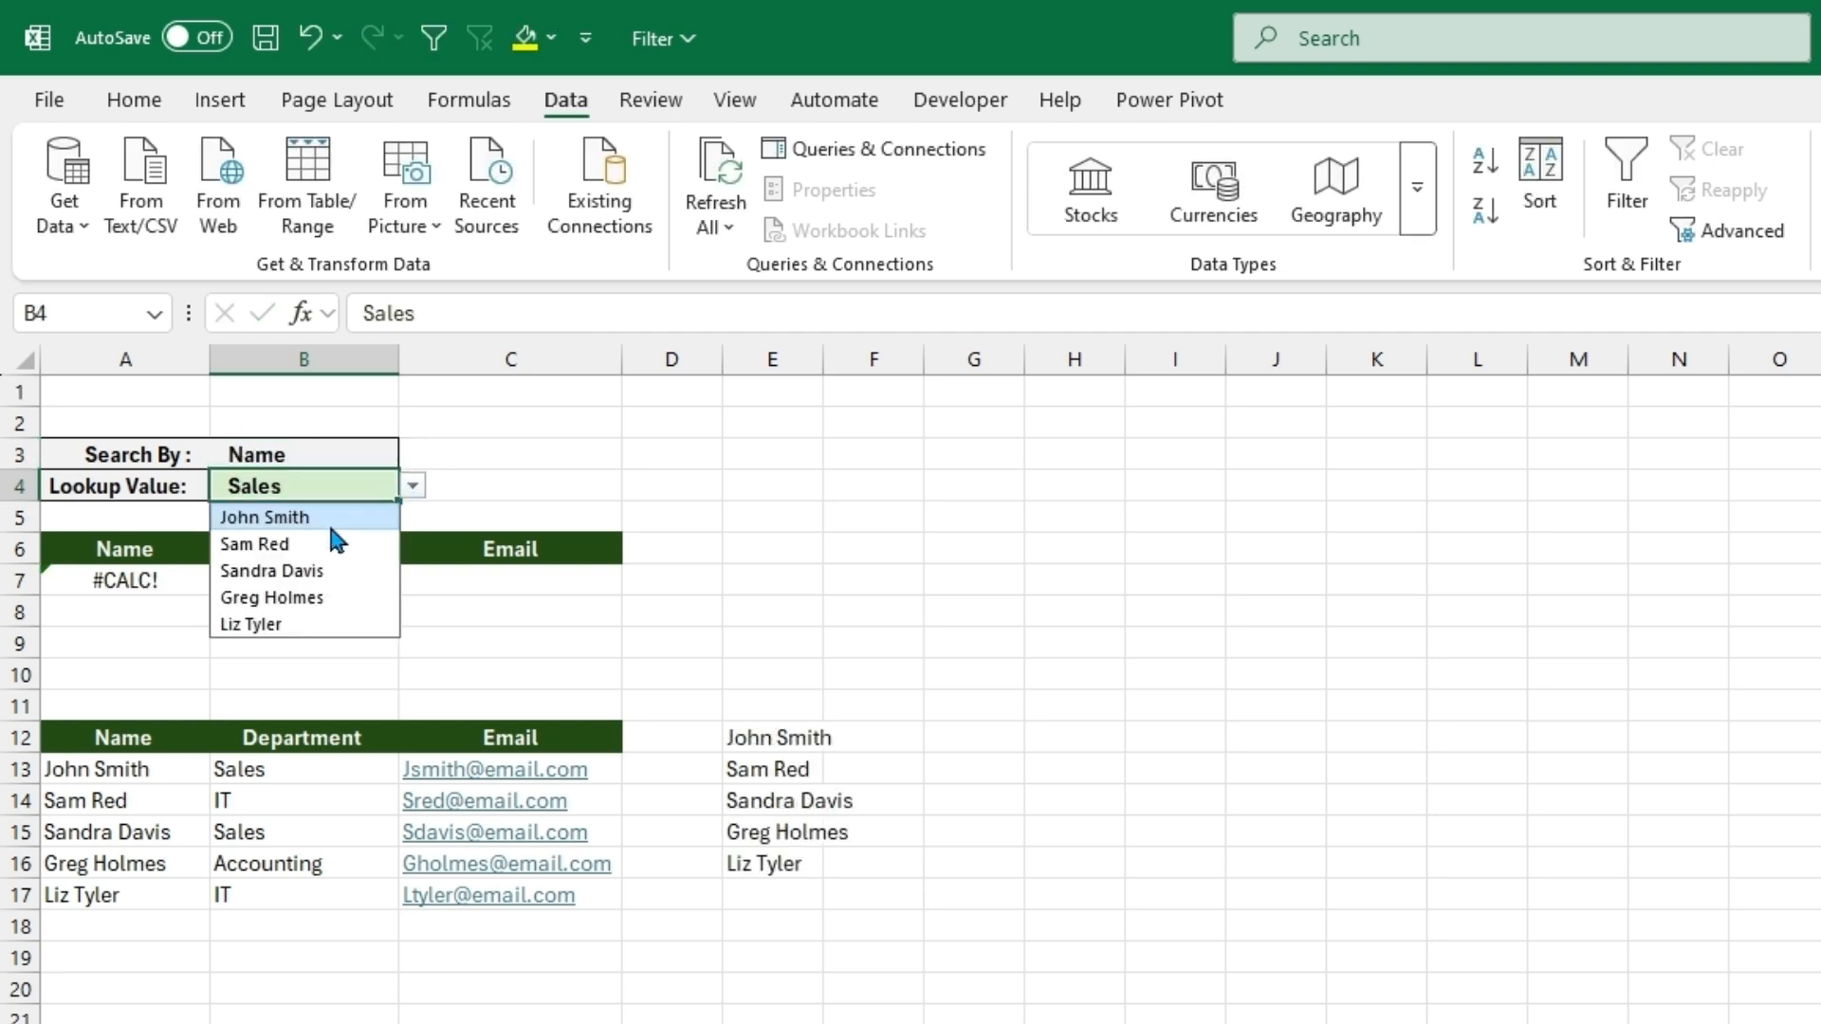
{"action": "left_click", "coordinate": [320, 545]}
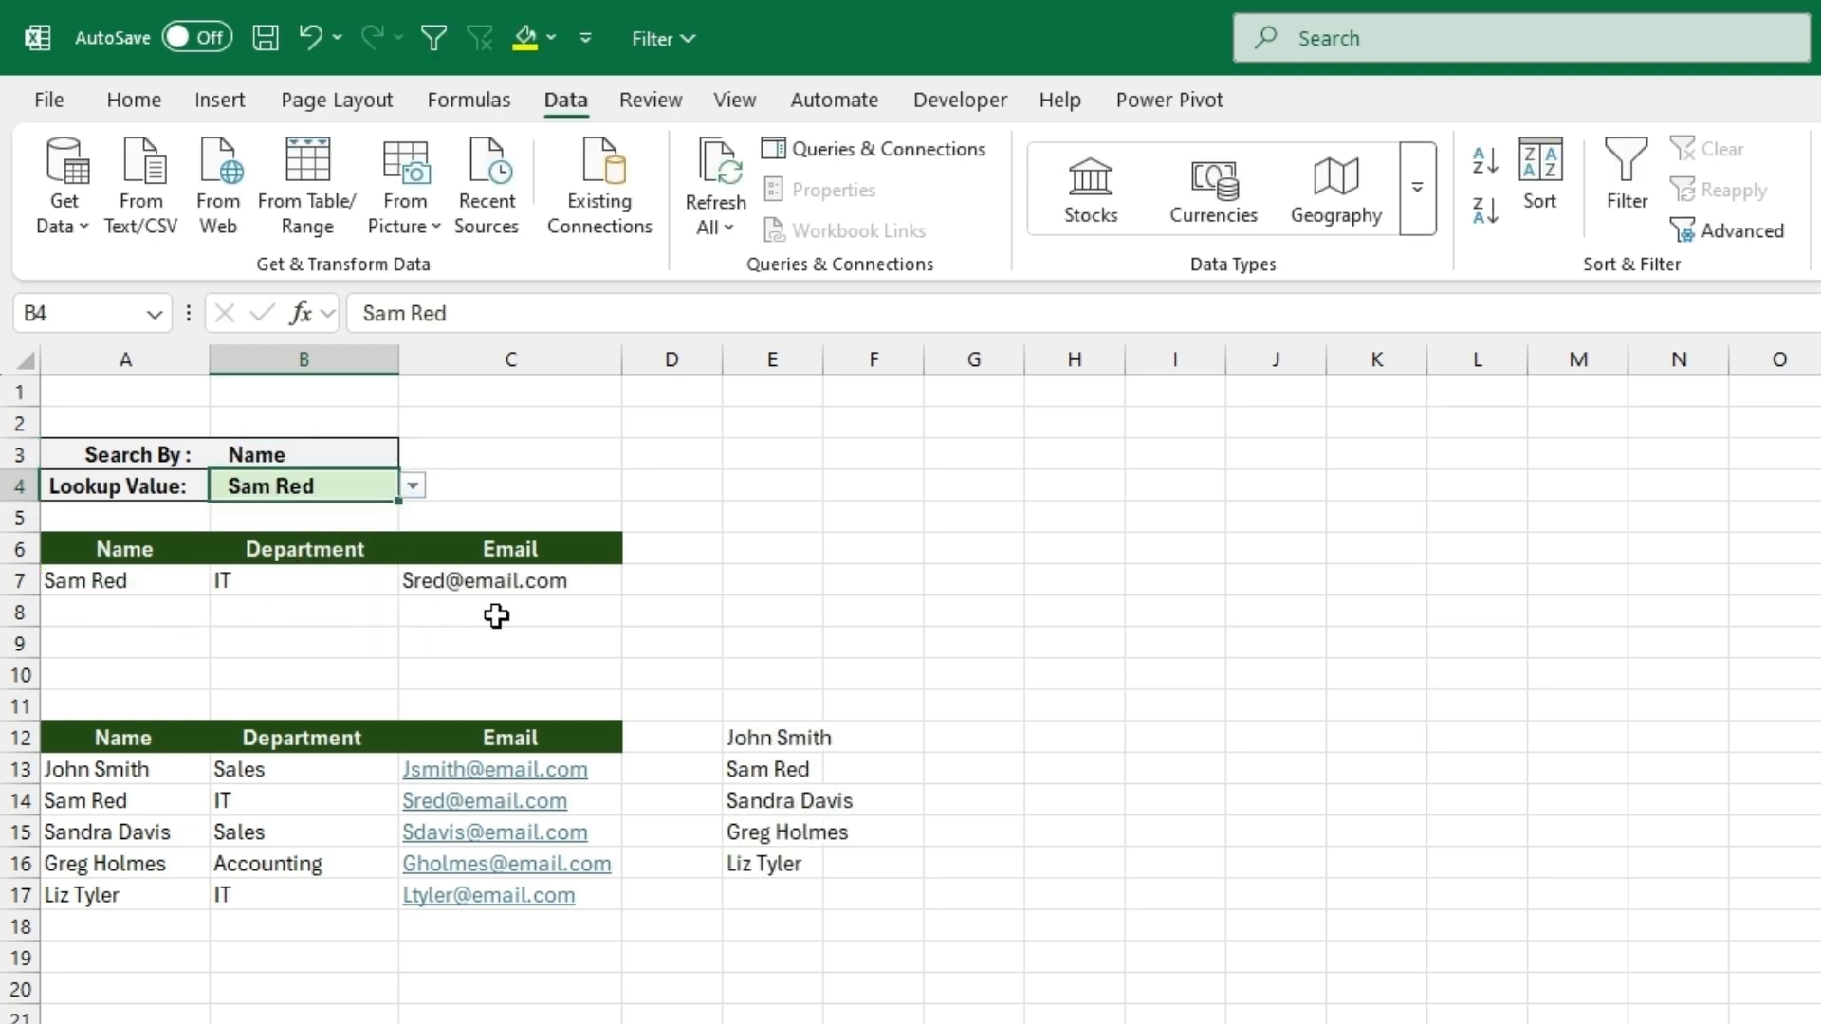
- Extend the IFS formula in A7 with a second condition for the Department header, B12=B3
{"action": "left_click", "coordinate": [163, 581]}
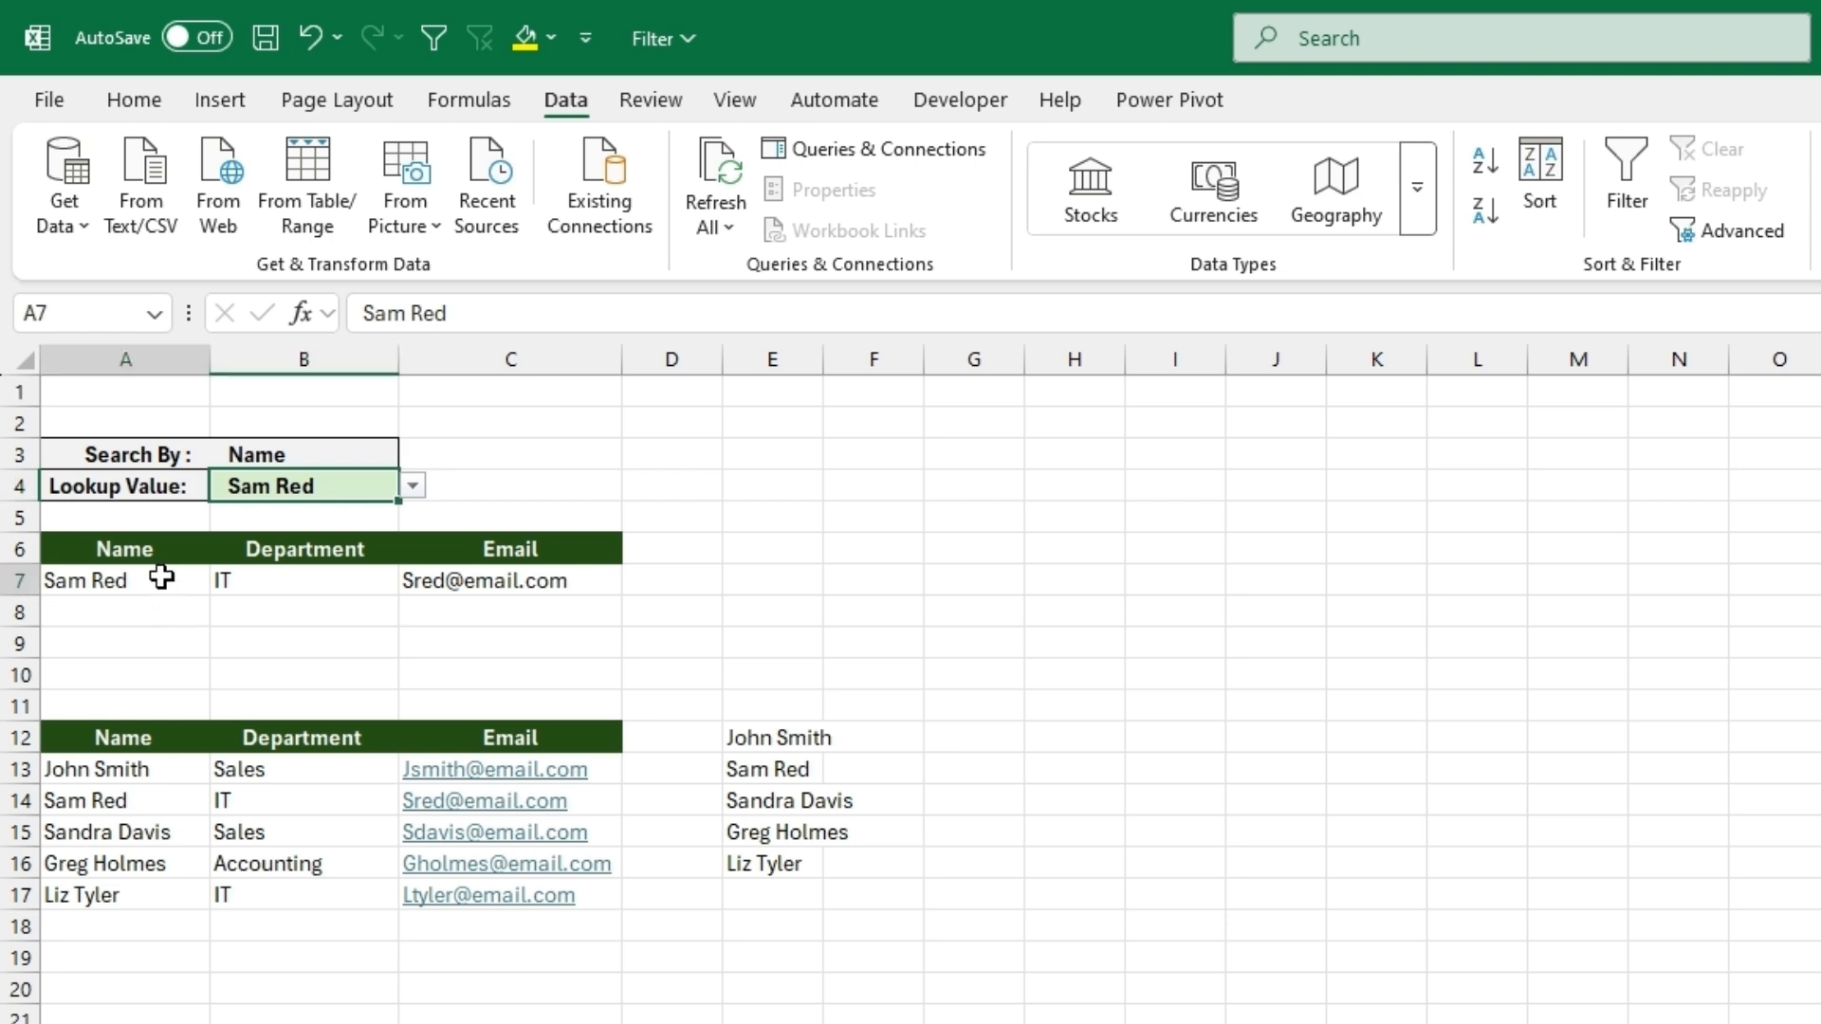
{"action": "left_click", "coordinate": [839, 315]}
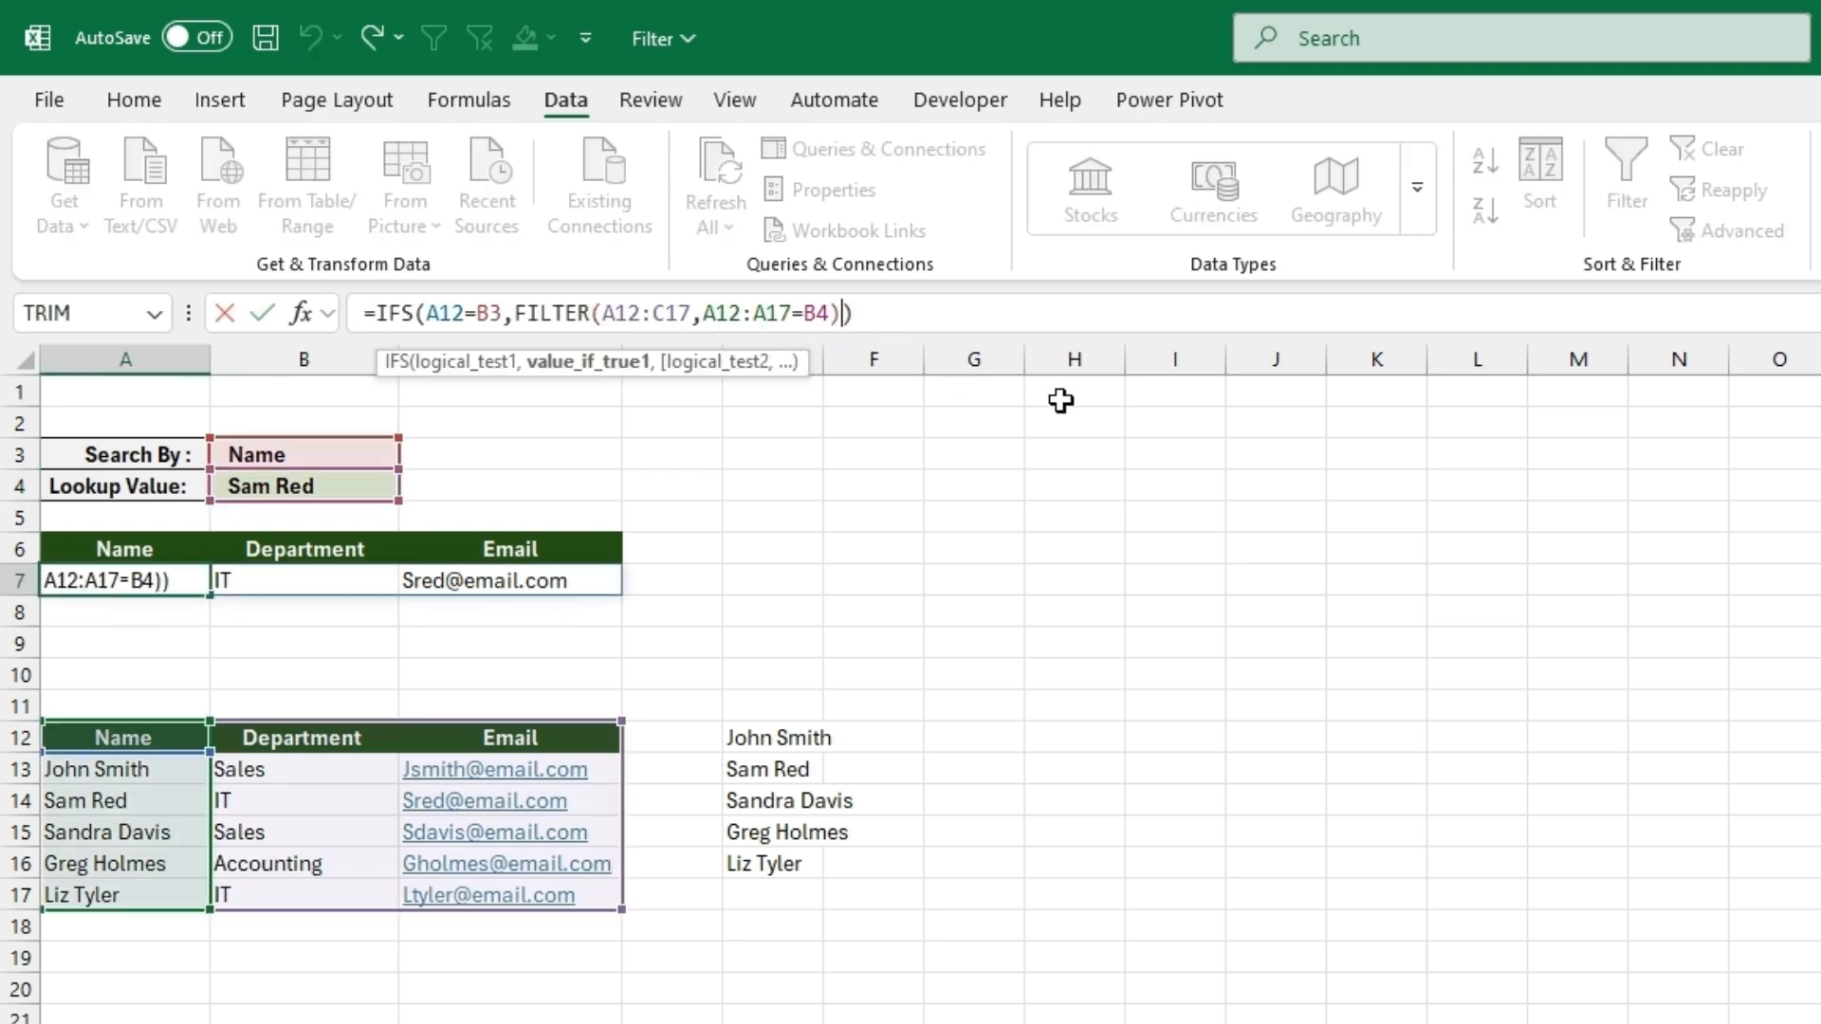
{"action": "type", "text": ","}
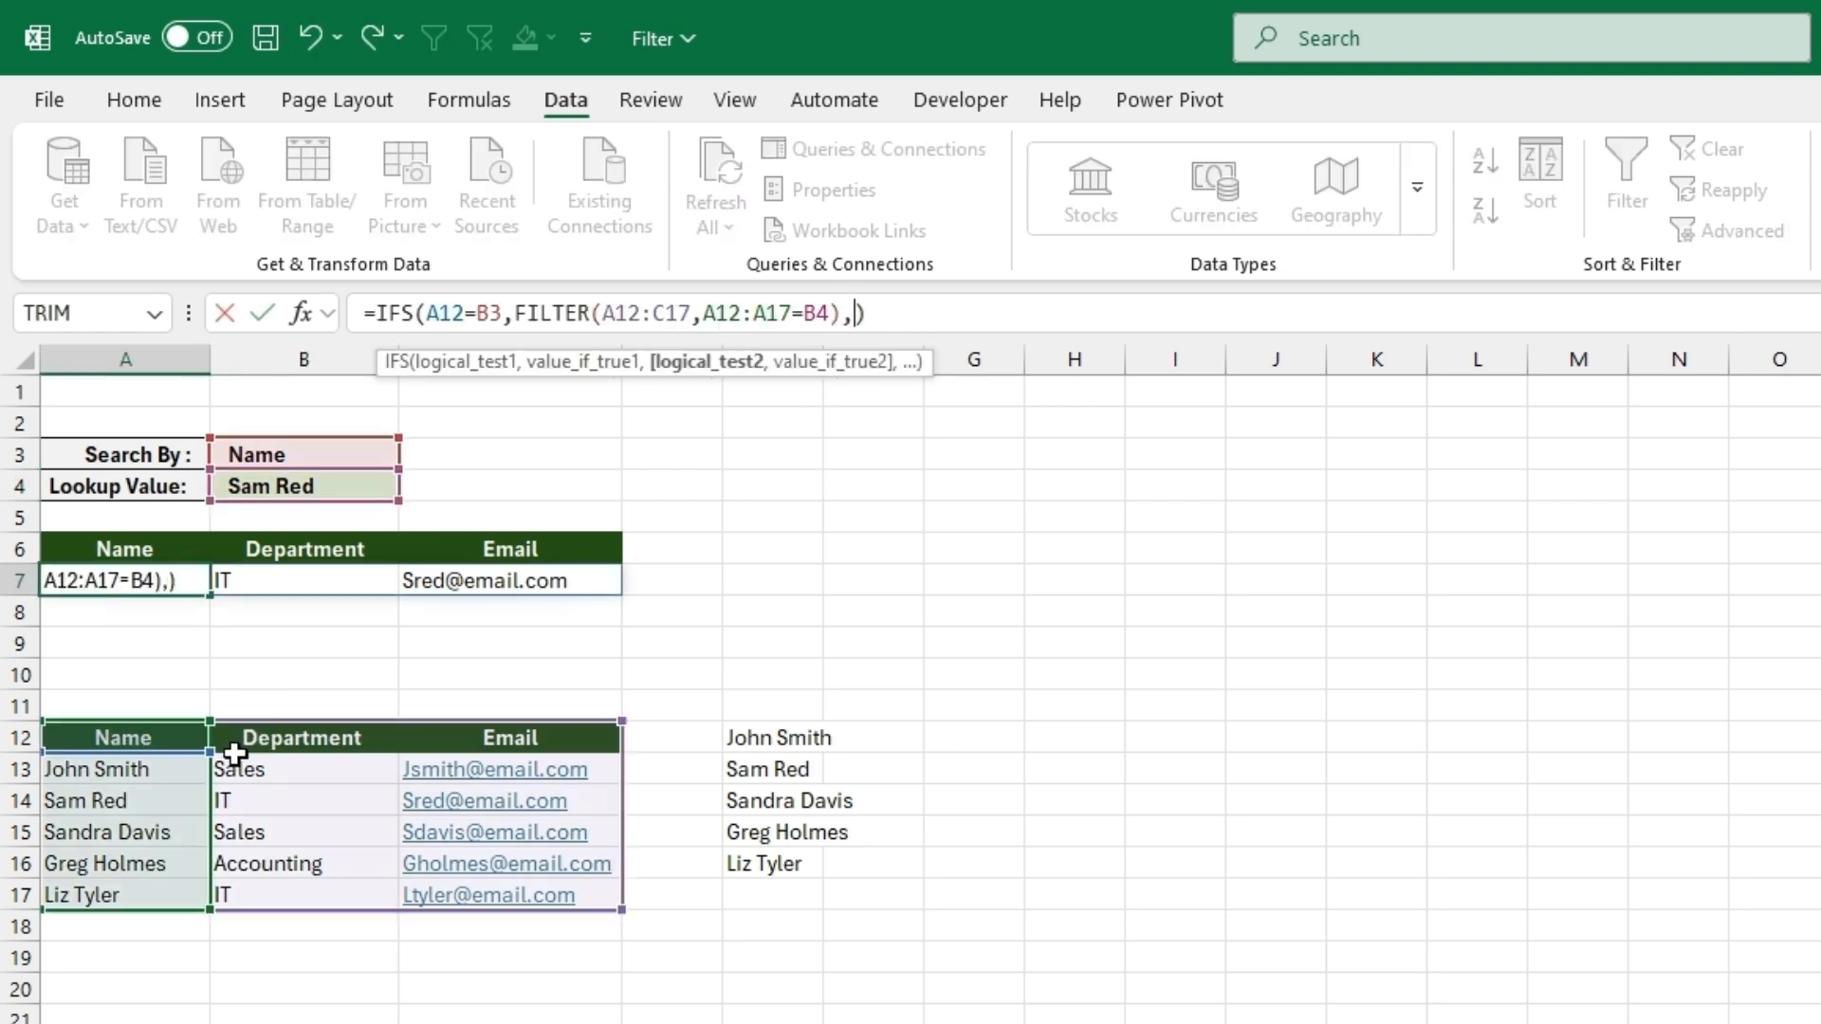
{"action": "left_click", "coordinate": [275, 749]}
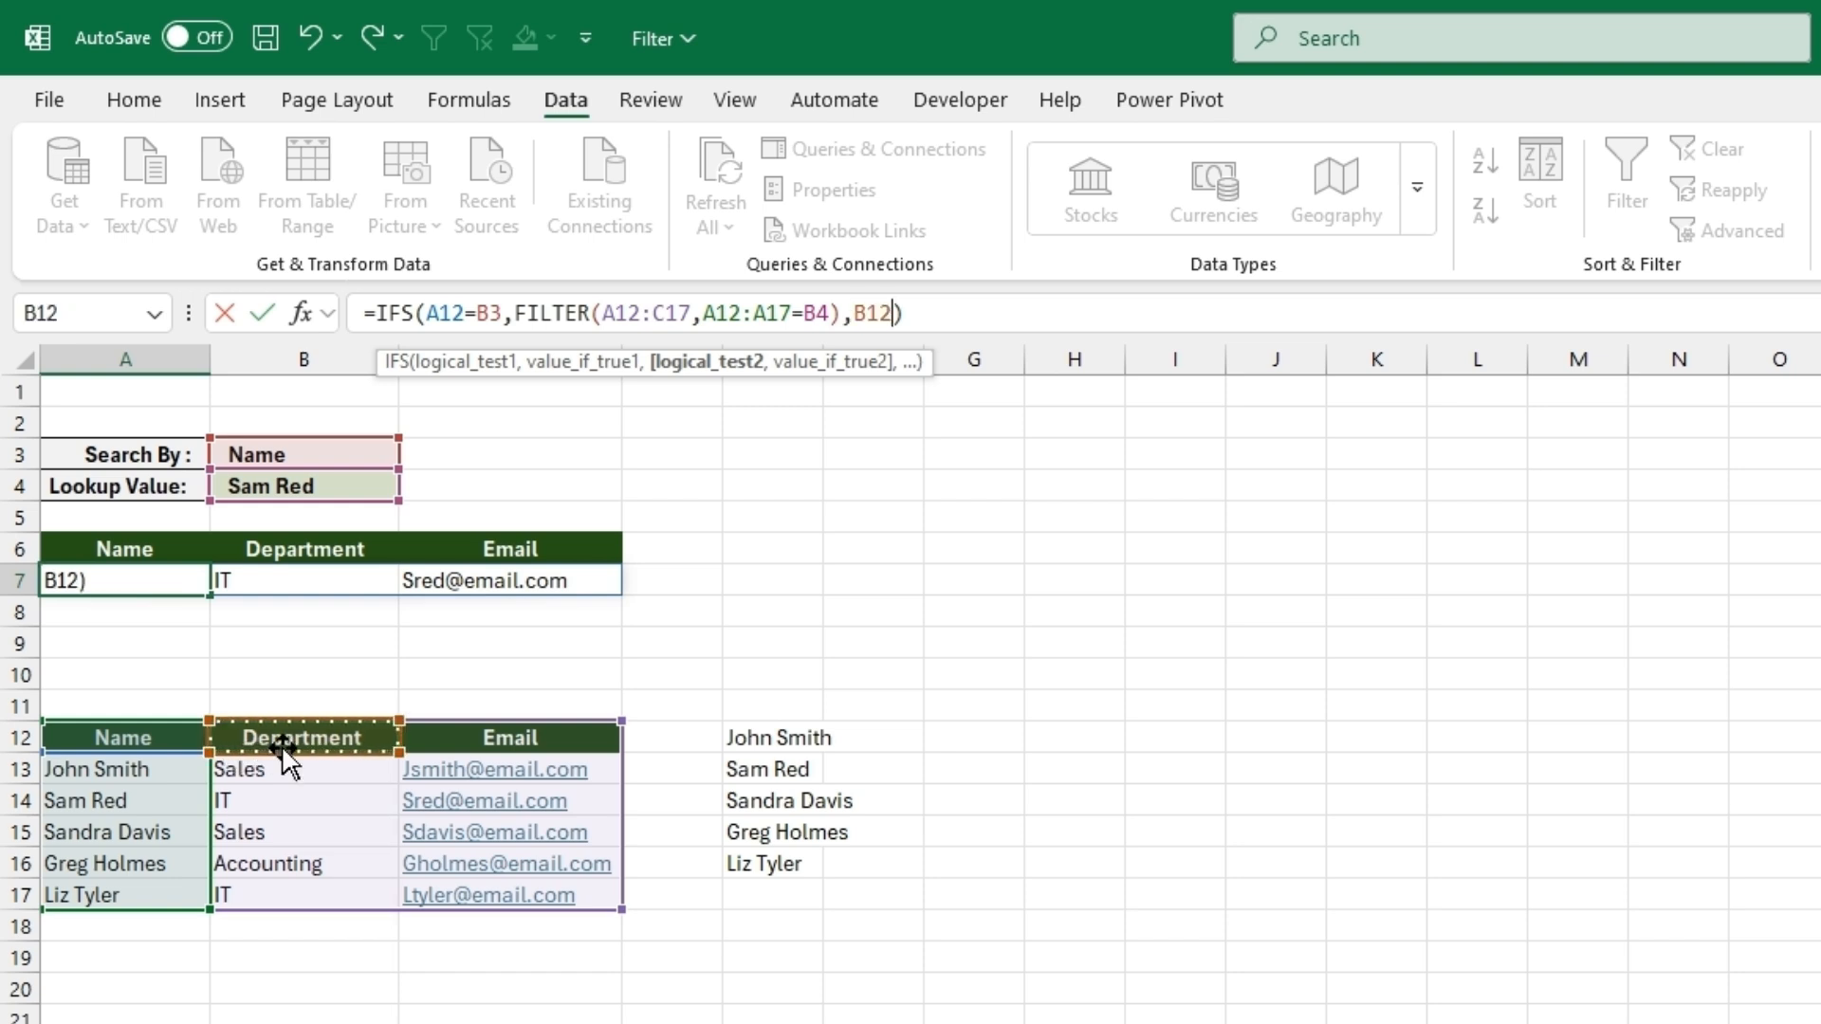
{"action": "type", "text": "="}
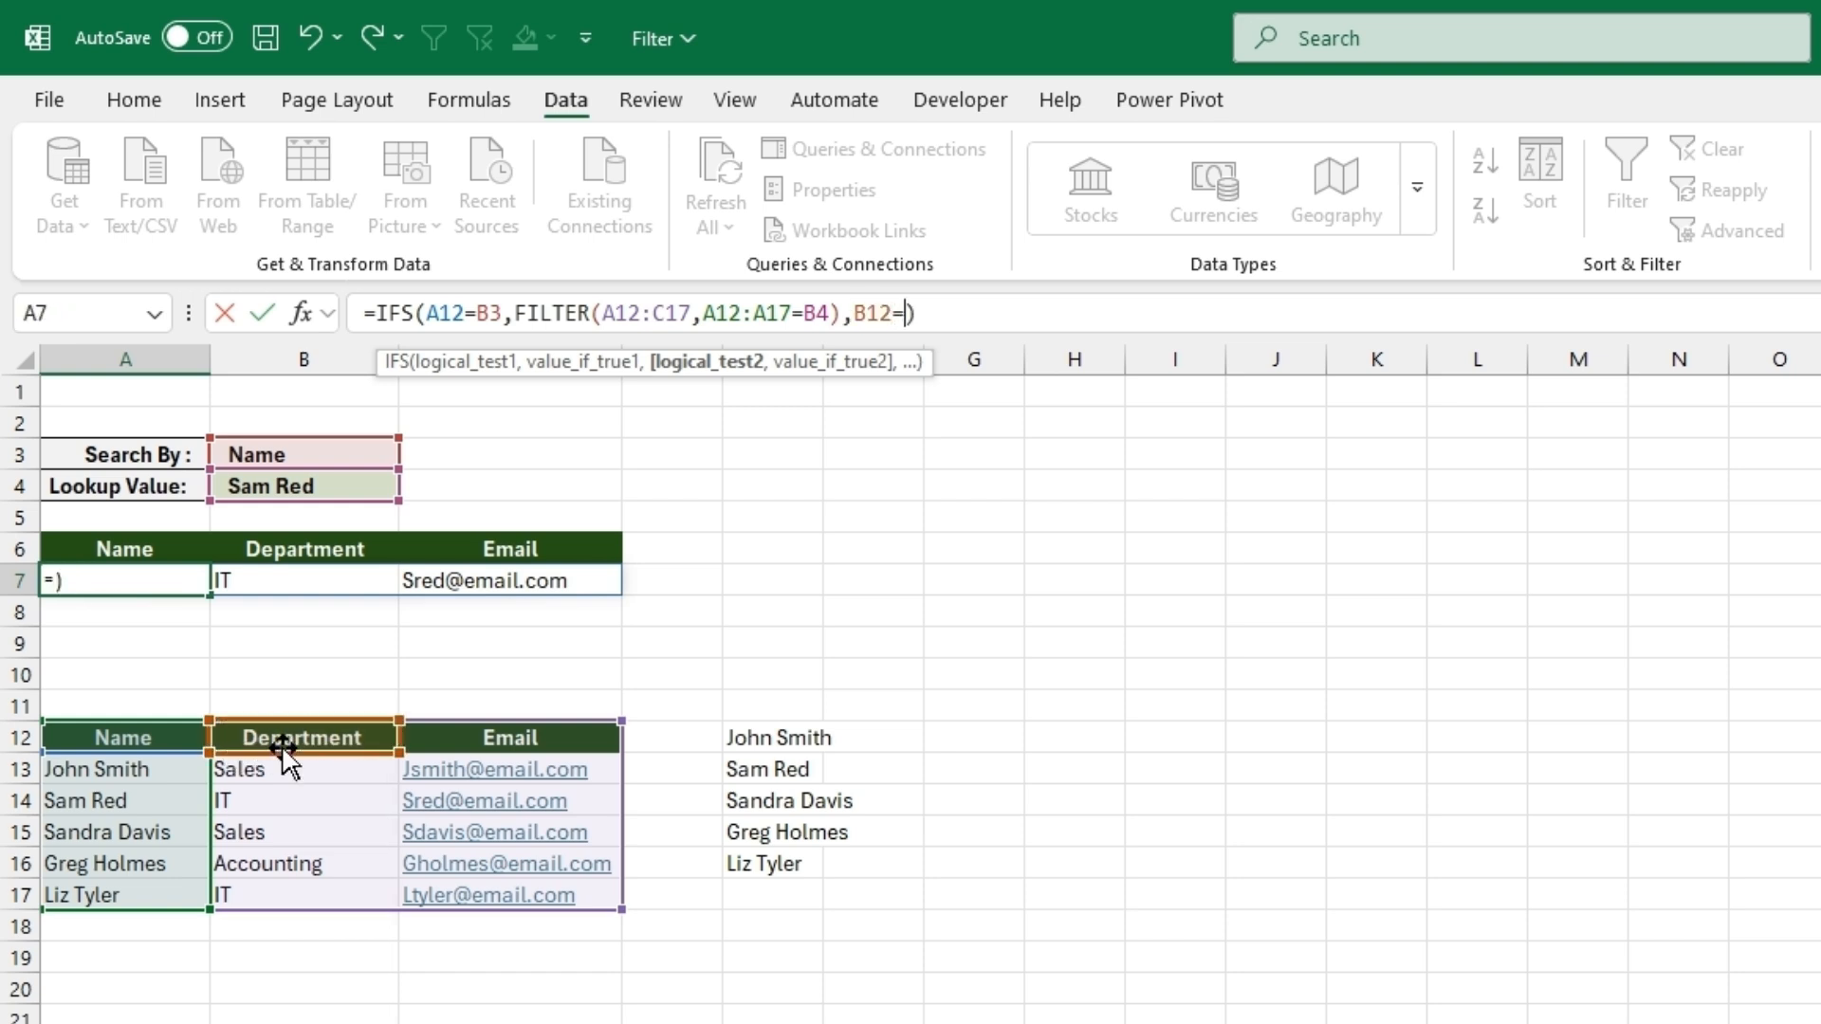
{"action": "left_click", "coordinate": [292, 457]}
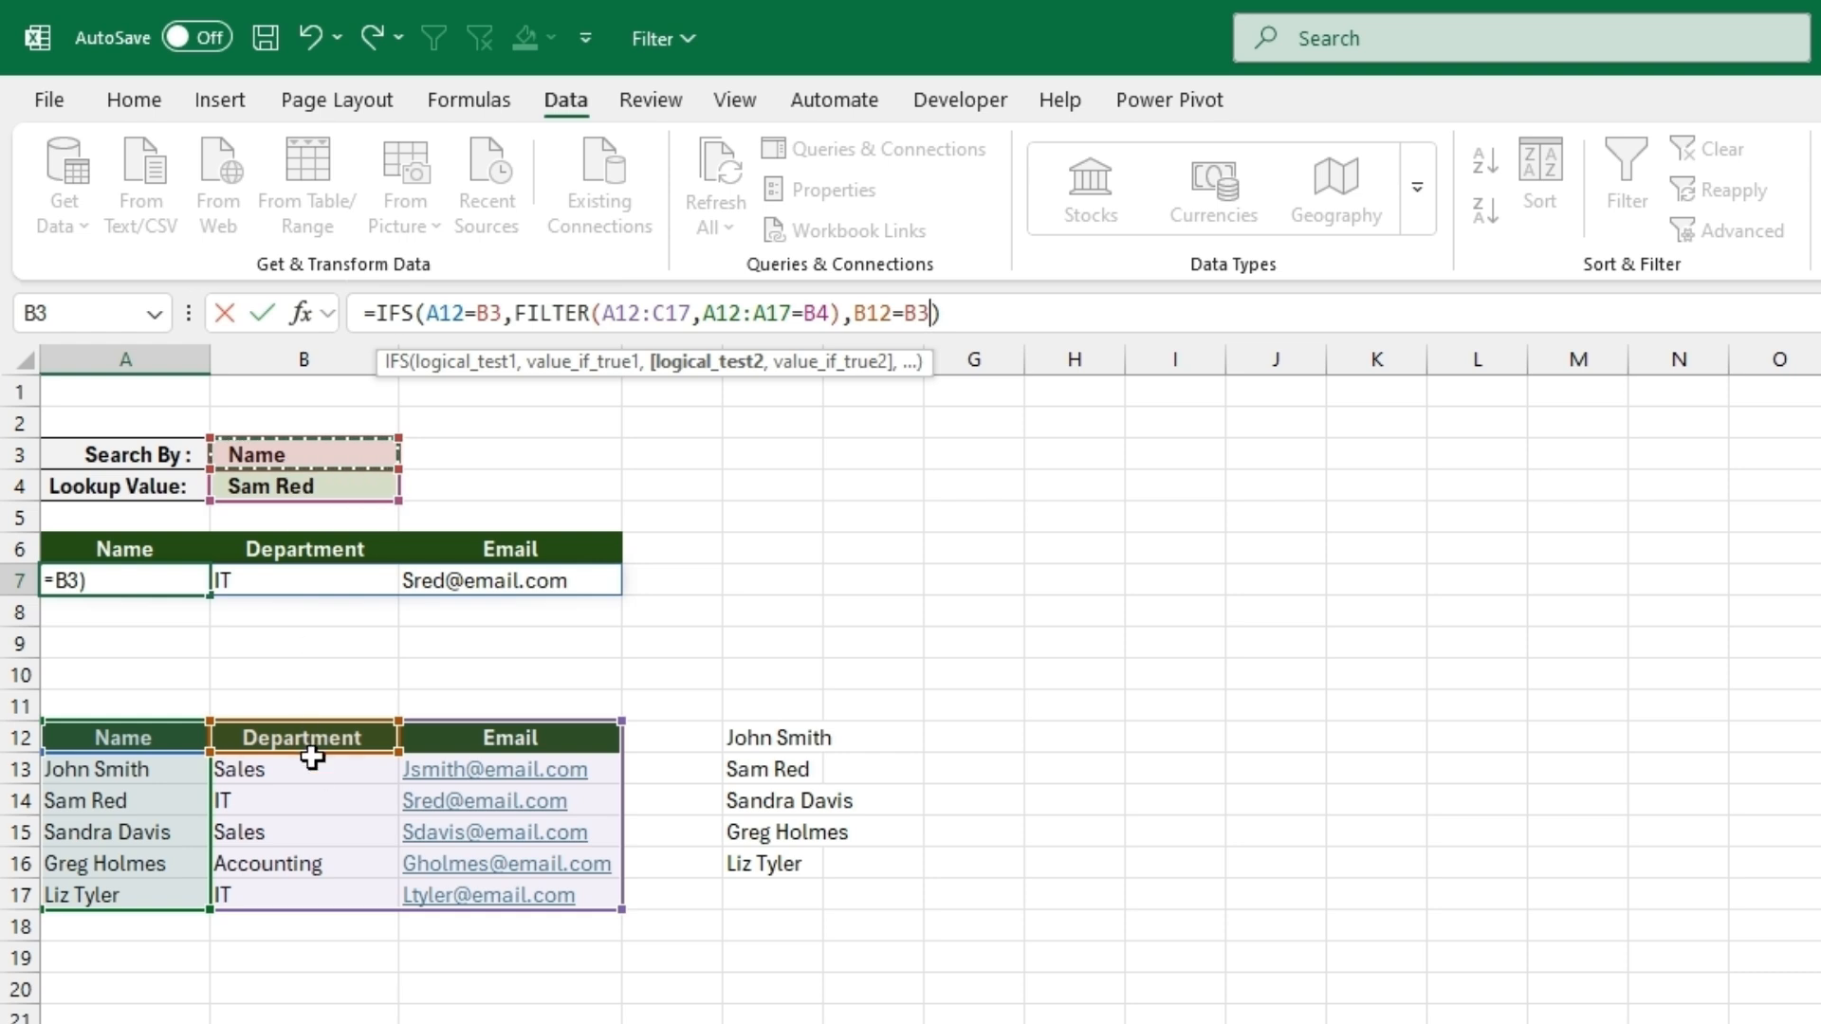
- Add FILTER(A12:C17,B12:B17=B4) as the result of the Department condition in the A7 formula
{"action": "type", "text": ","}
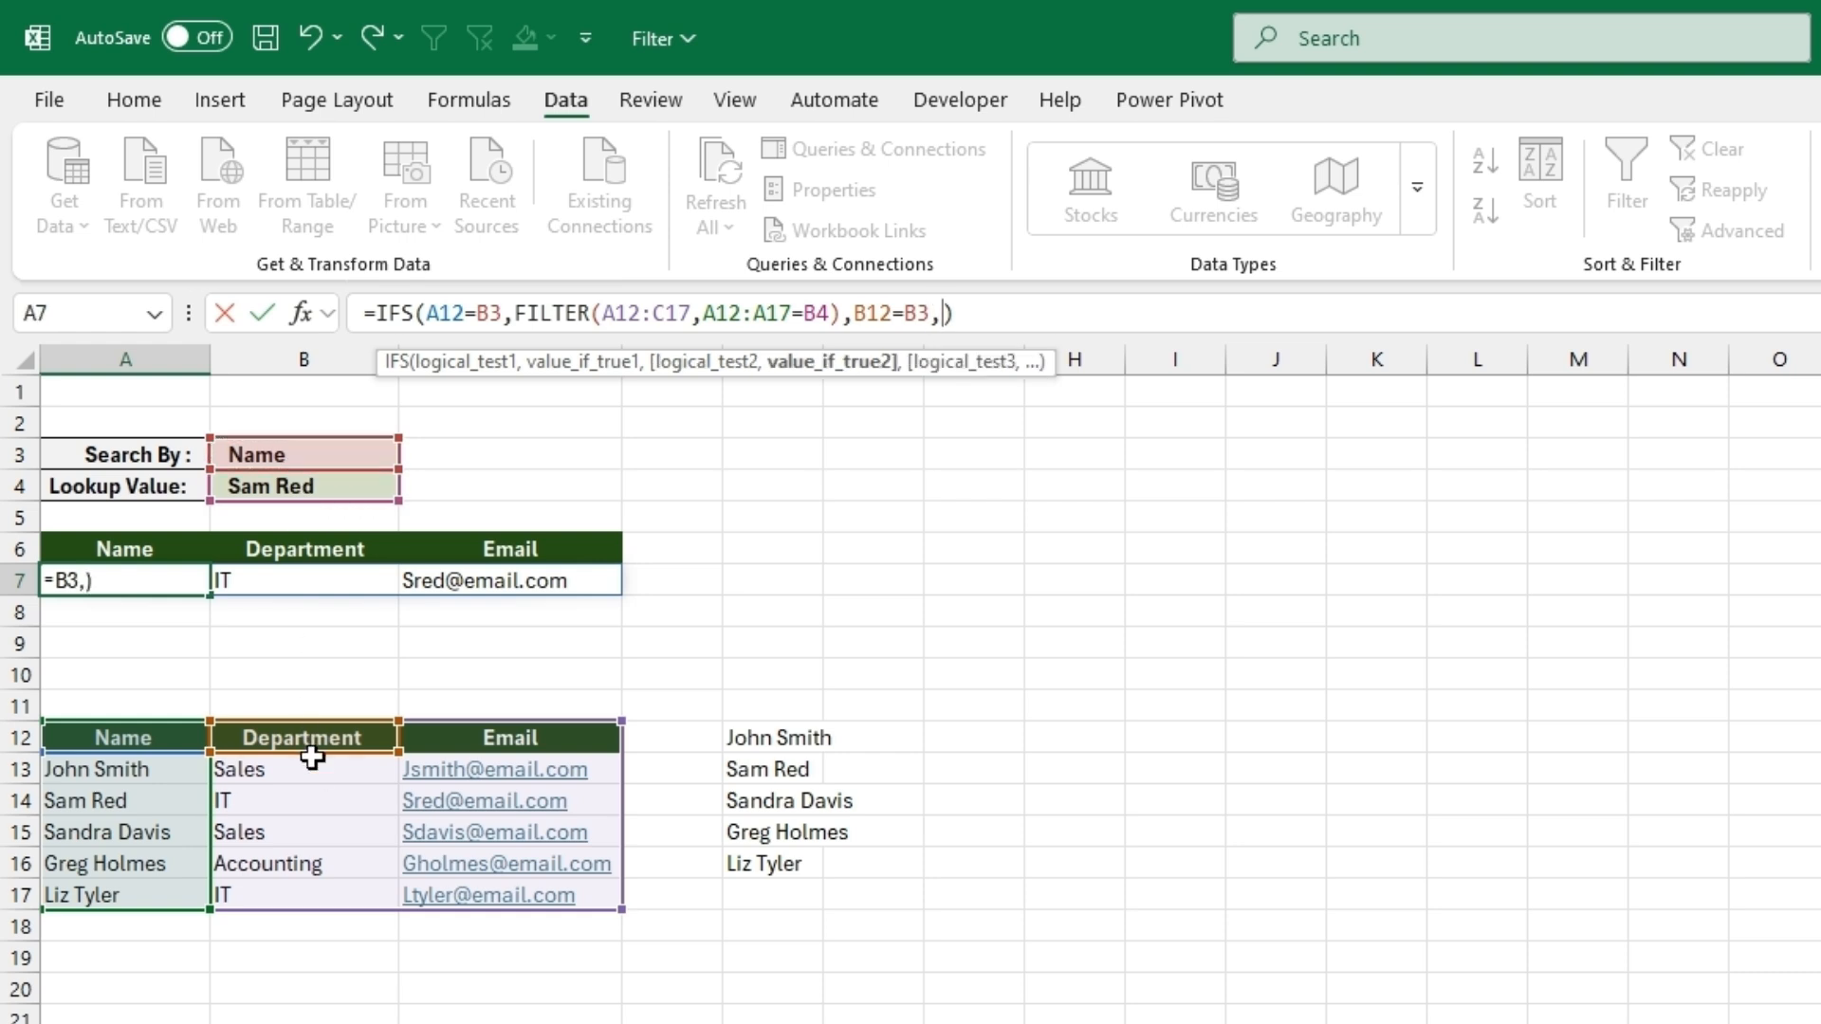
{"action": "type", "text": "filter"}
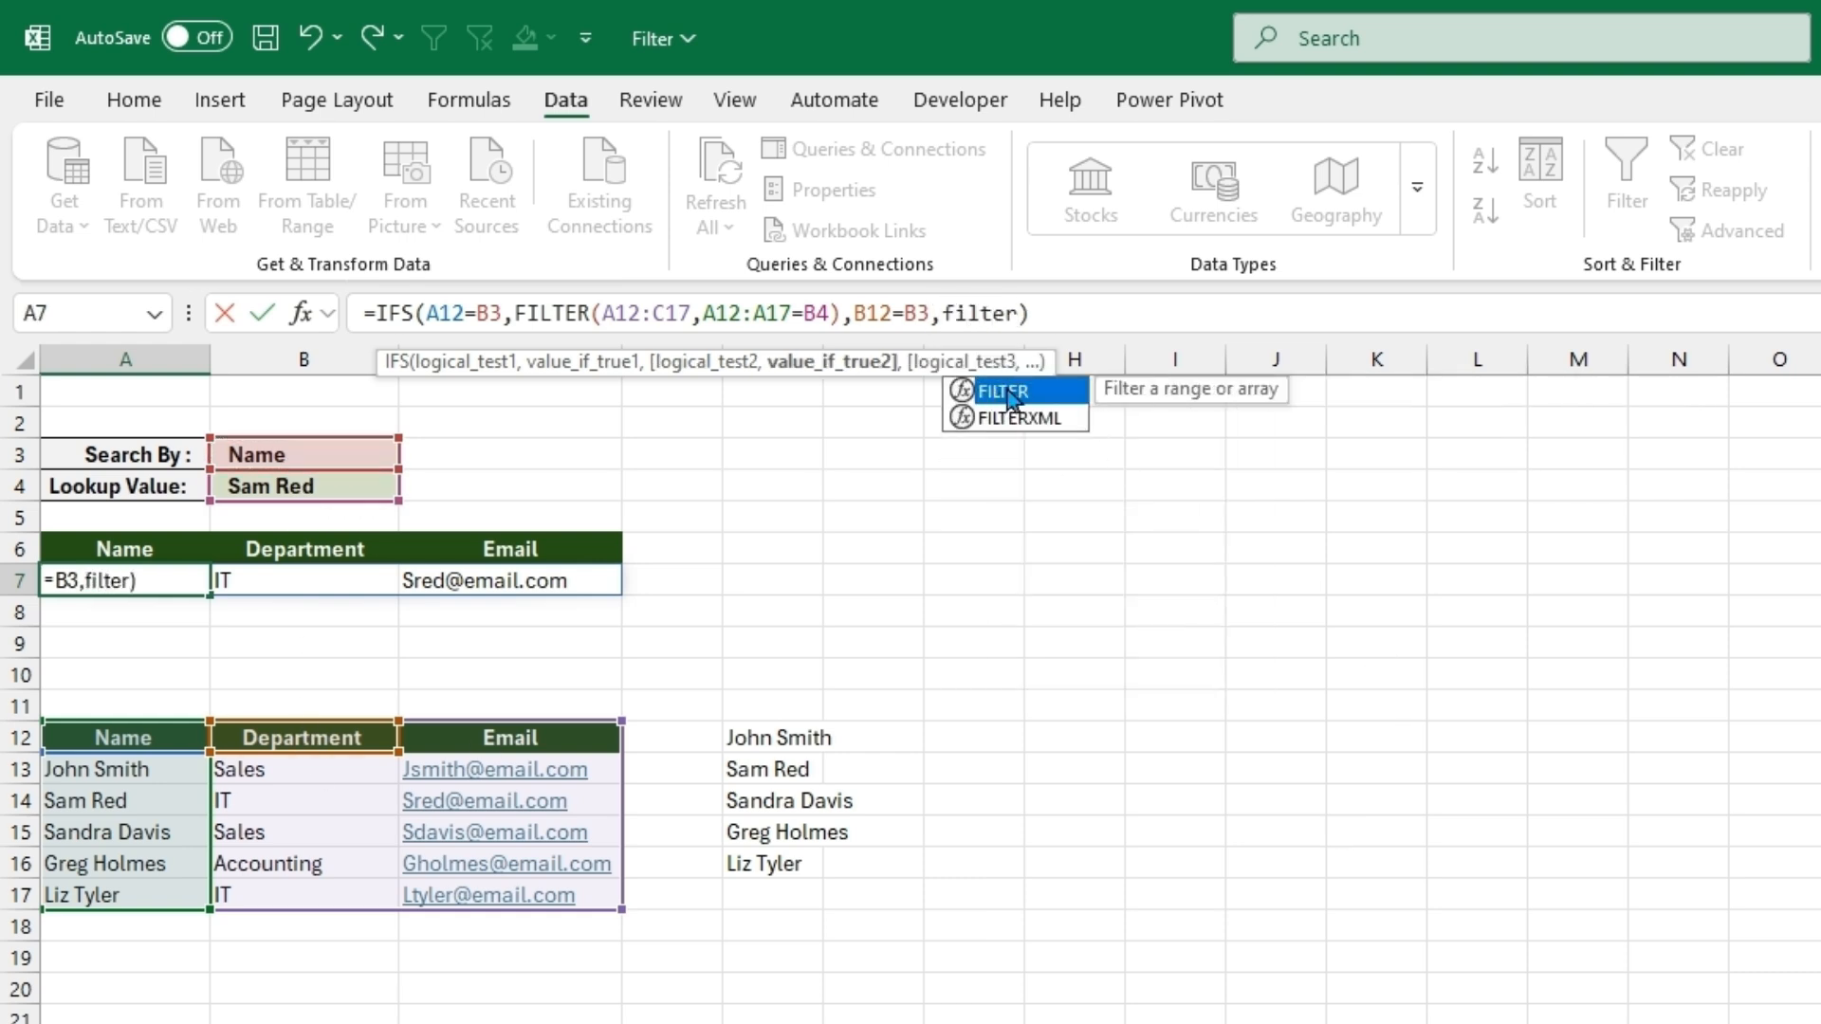
{"action": "double_click", "coordinate": [1010, 396]}
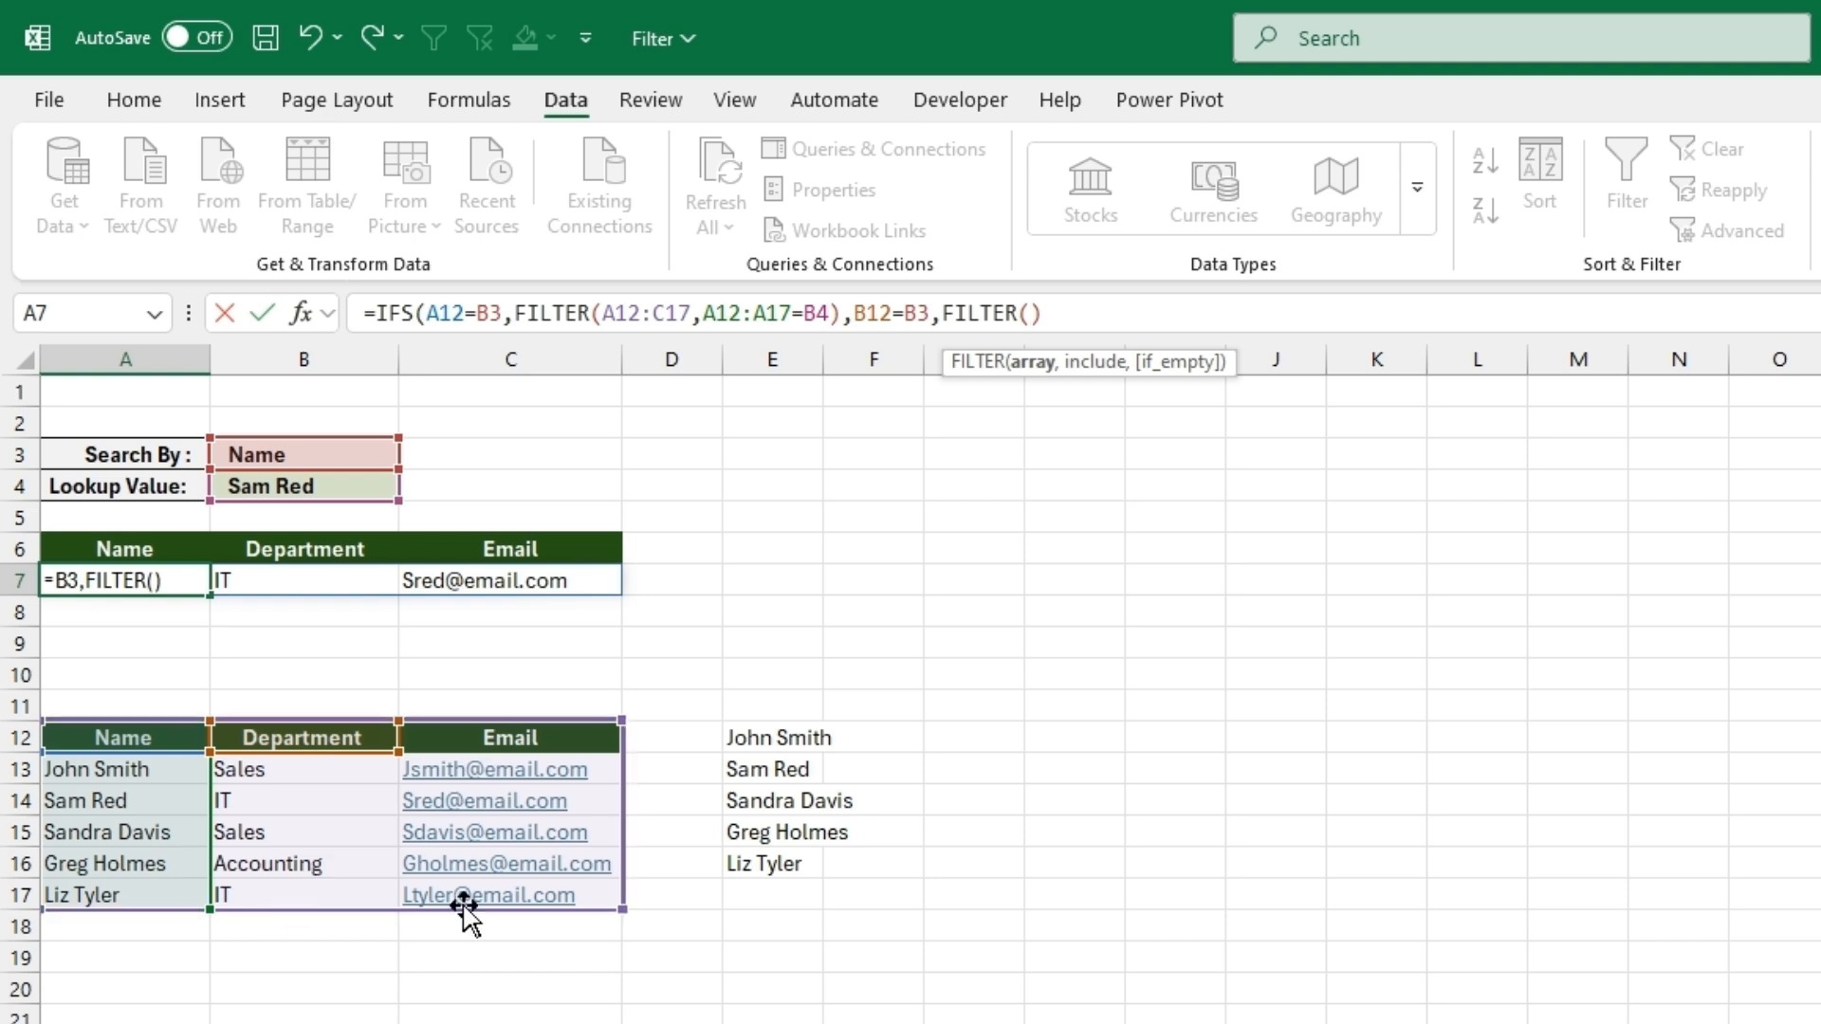
{"action": "left_click_drag", "start_coordinate": [589, 884], "coordinate": [134, 742]}
{"action": "left_click", "coordinate": [134, 741]}
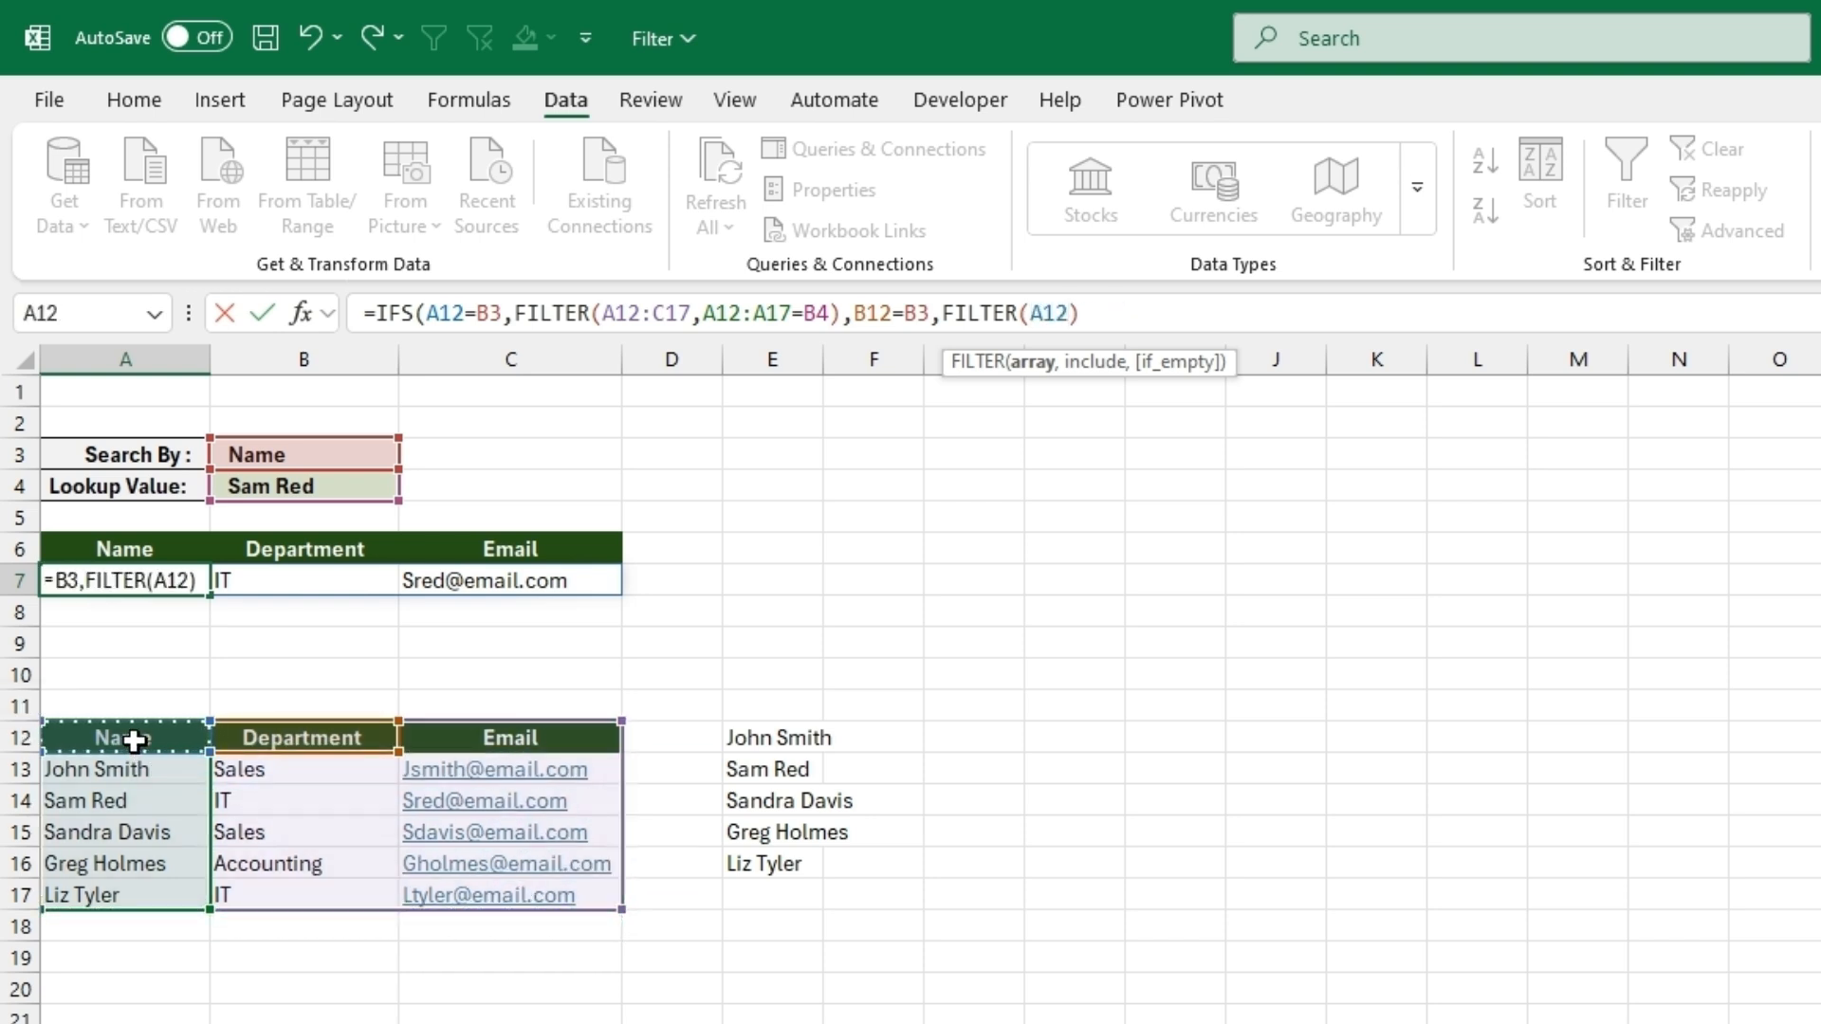
{"action": "left_click_drag", "start_coordinate": [550, 883], "coordinate": [183, 756]}
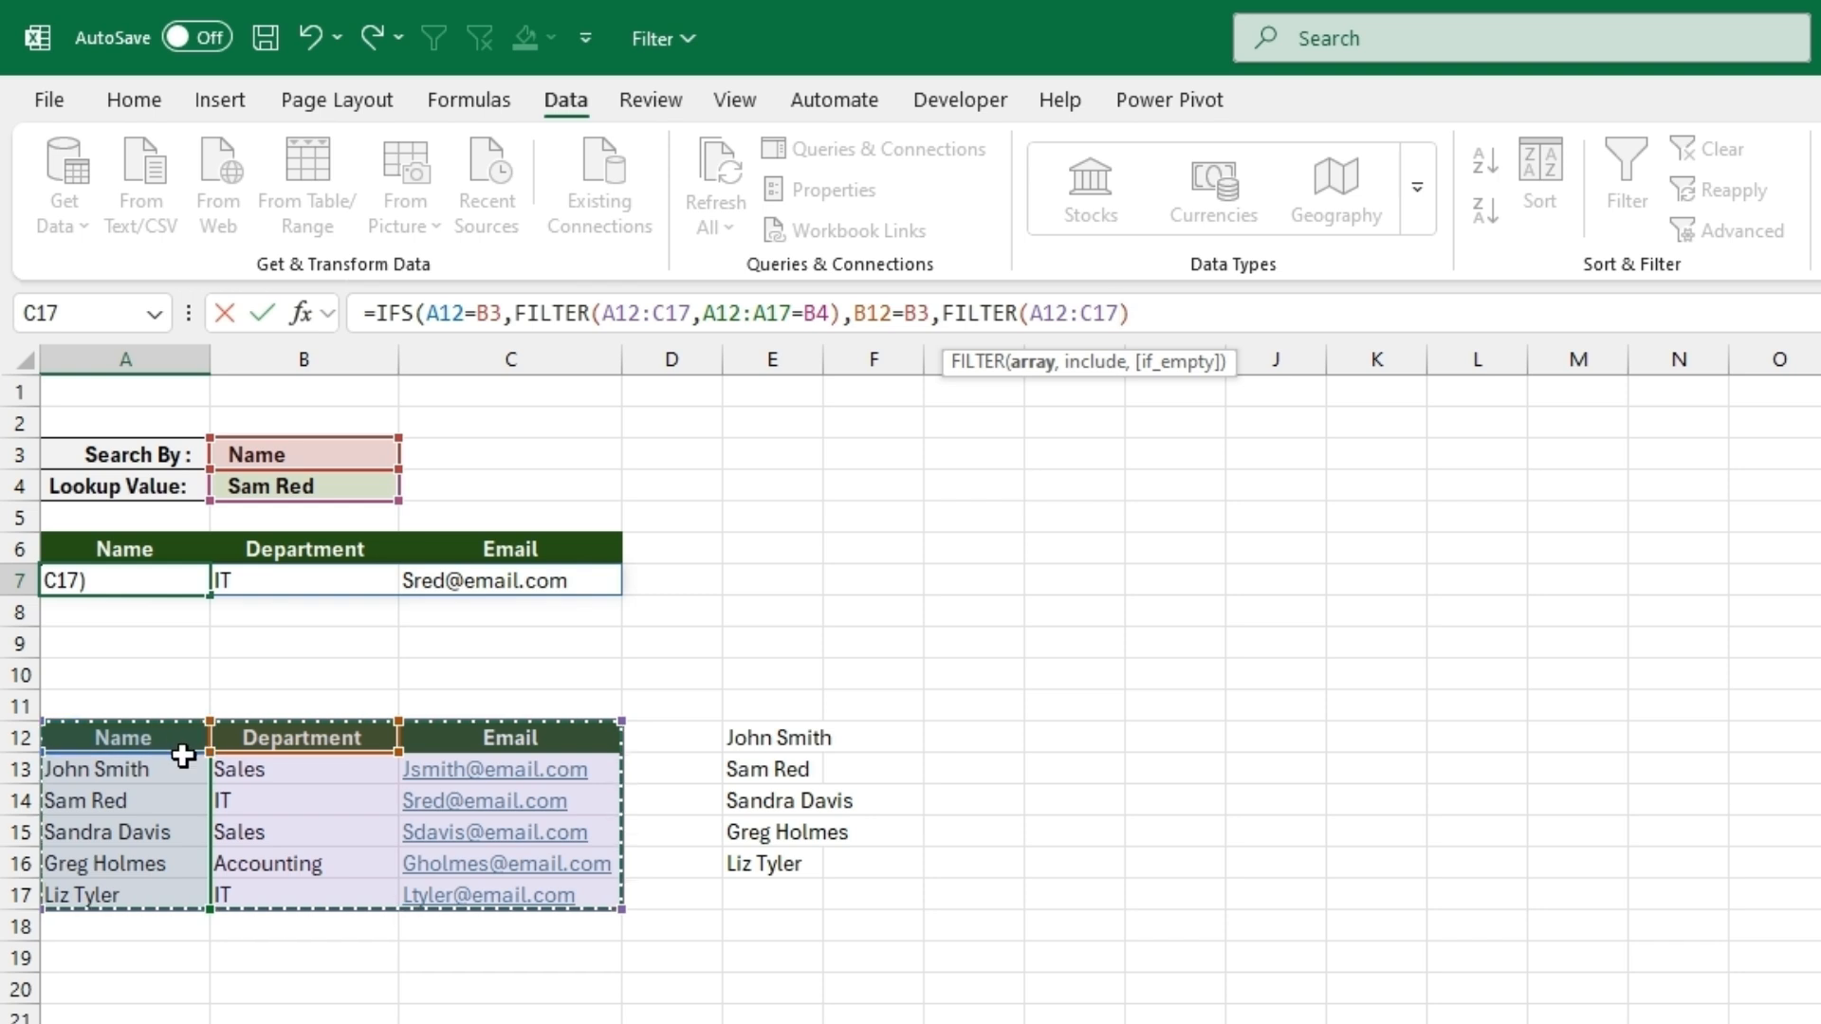
{"action": "type", "text": ","}
{"action": "left_click_drag", "start_coordinate": [314, 886], "coordinate": [329, 739]}
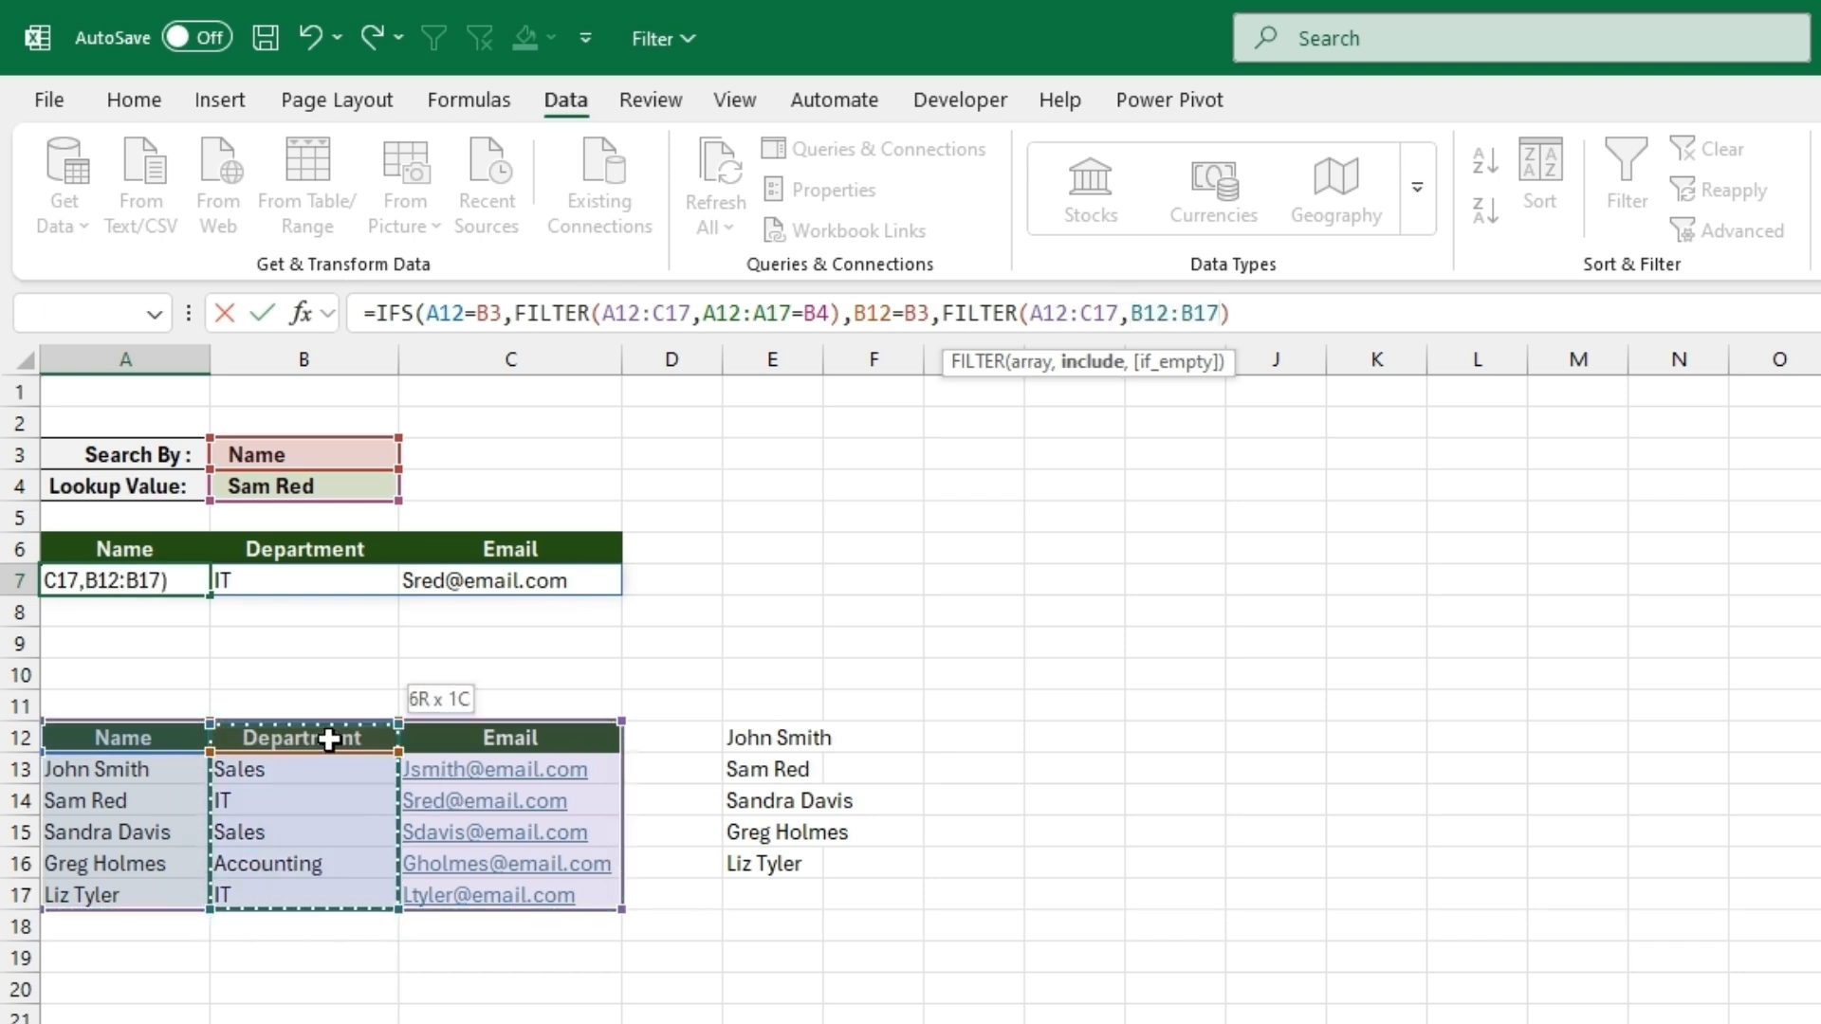
{"action": "type", "text": "="}
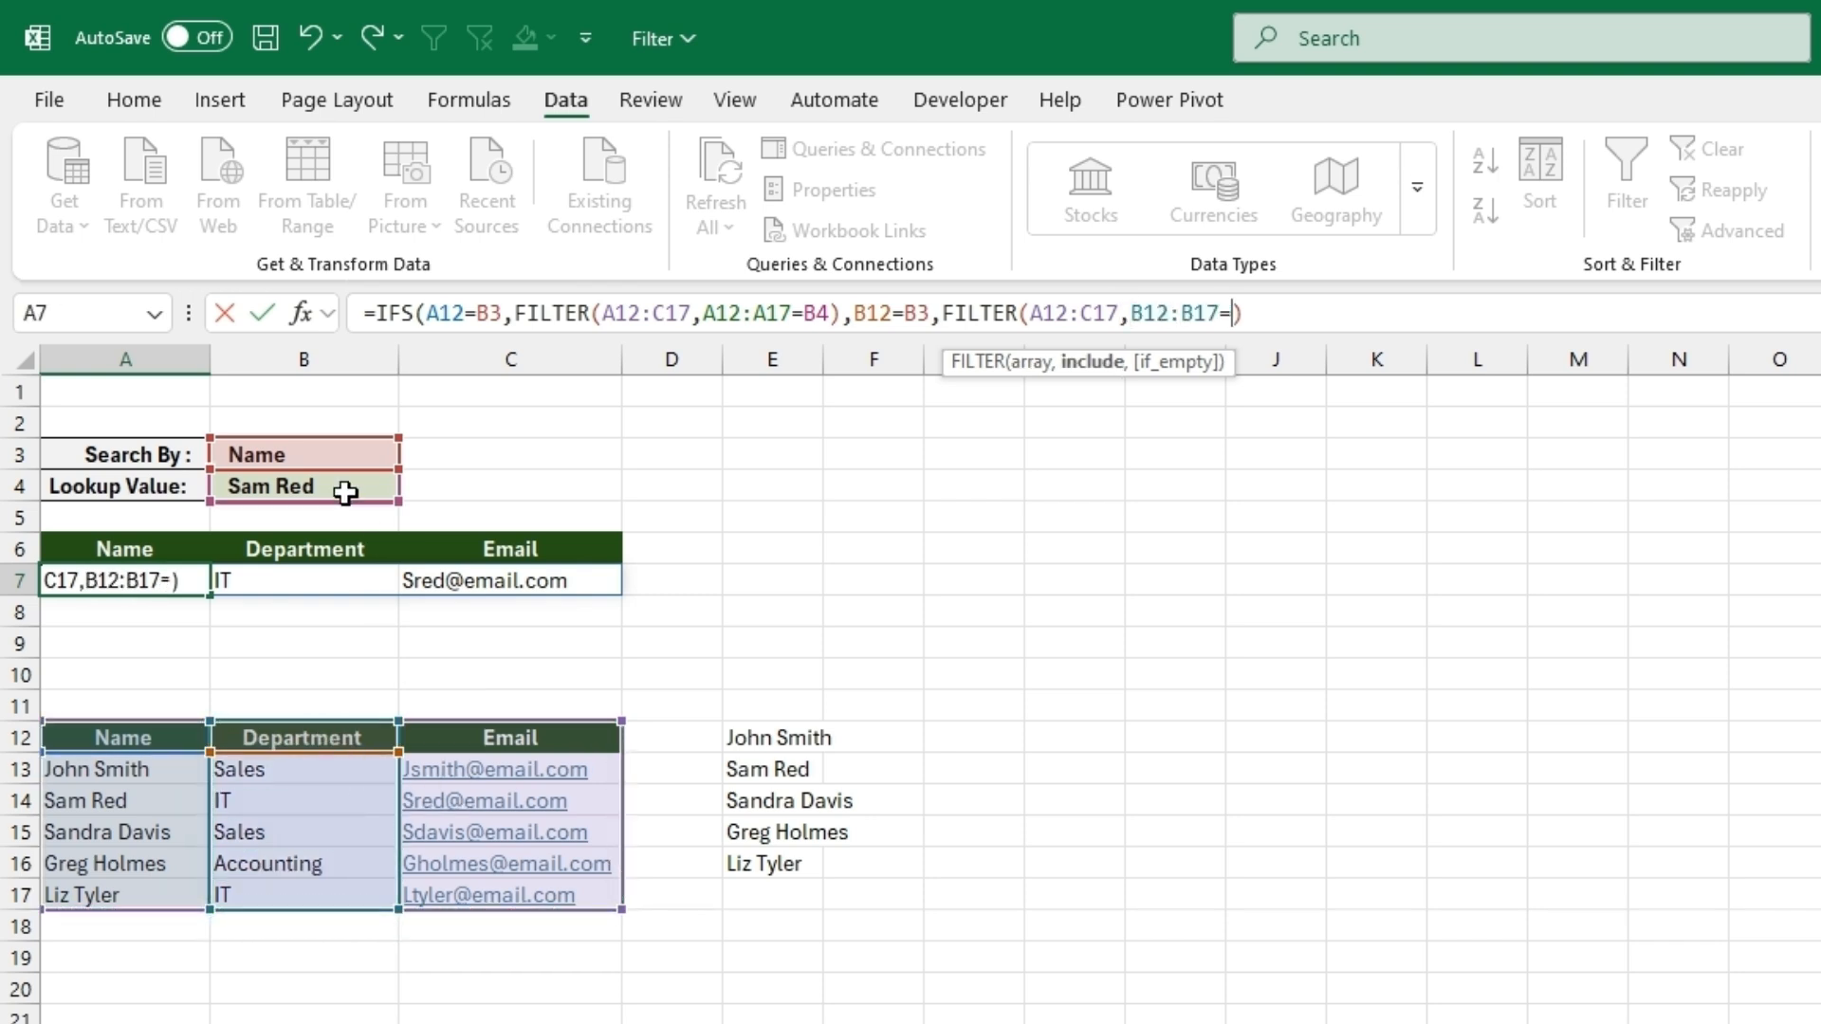
{"action": "left_click", "coordinate": [319, 484]}
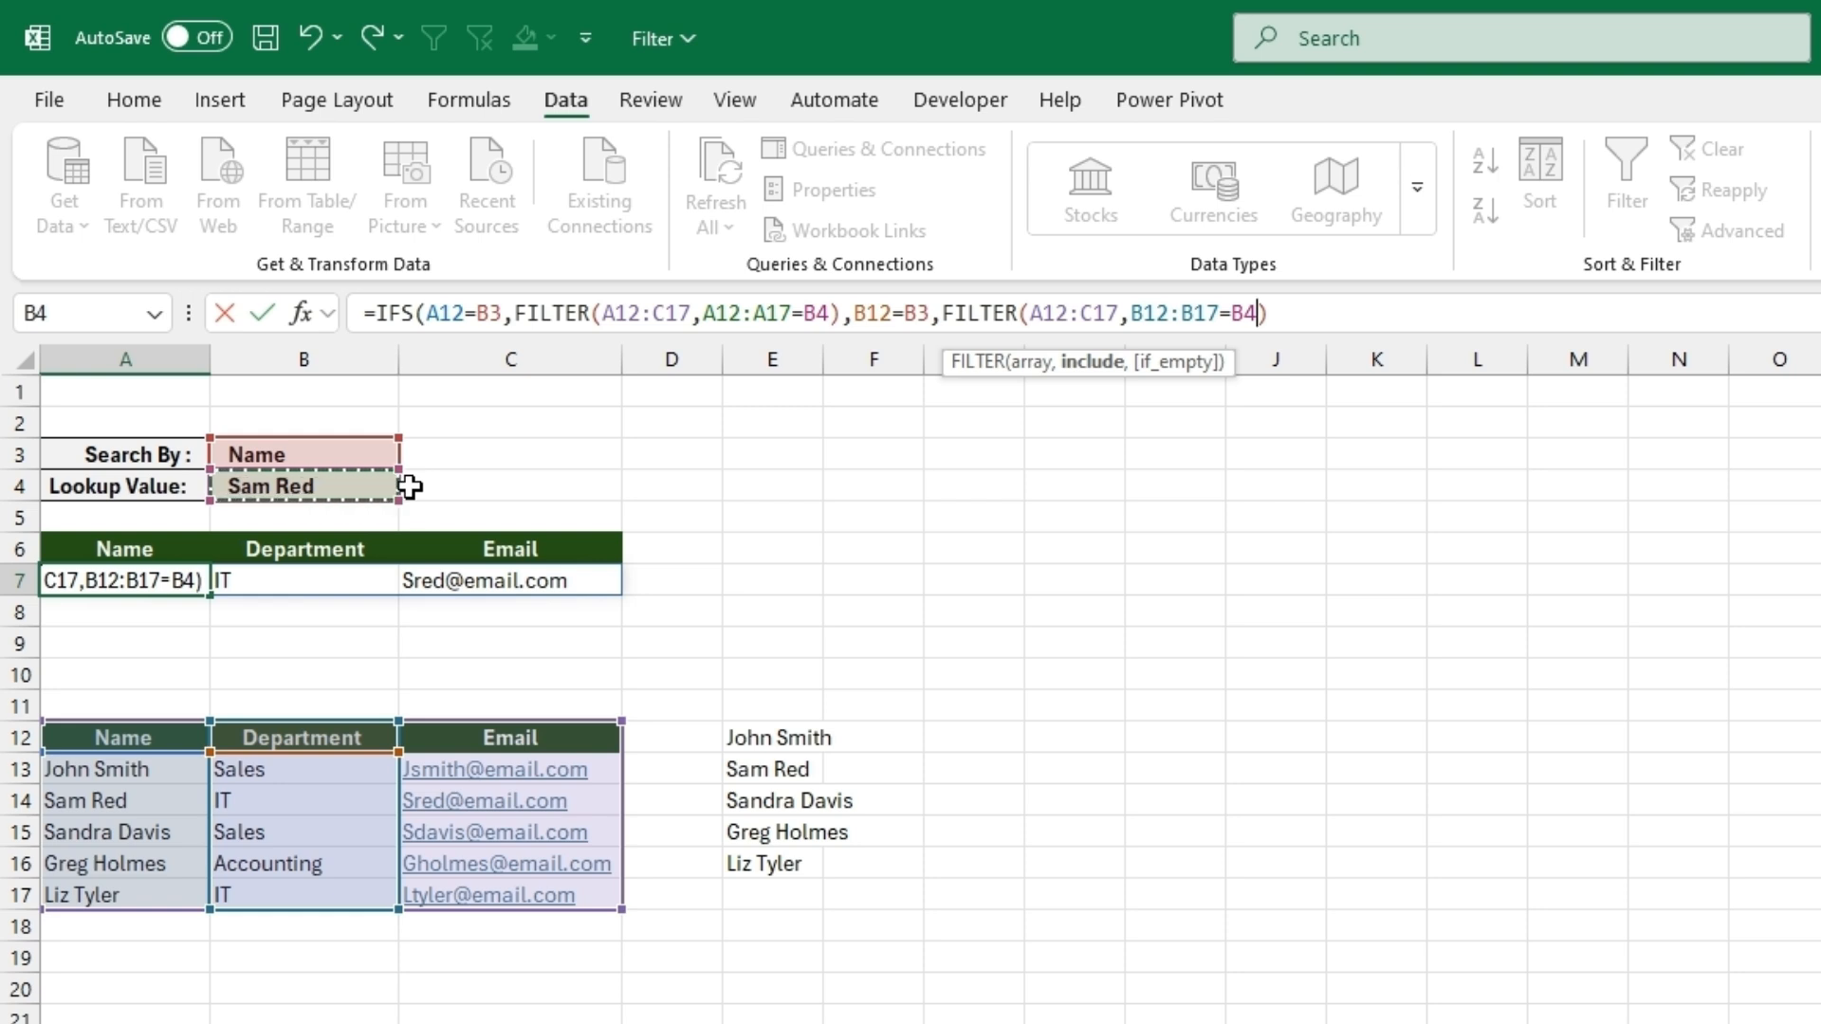
{"action": "type", "text": ")),"}
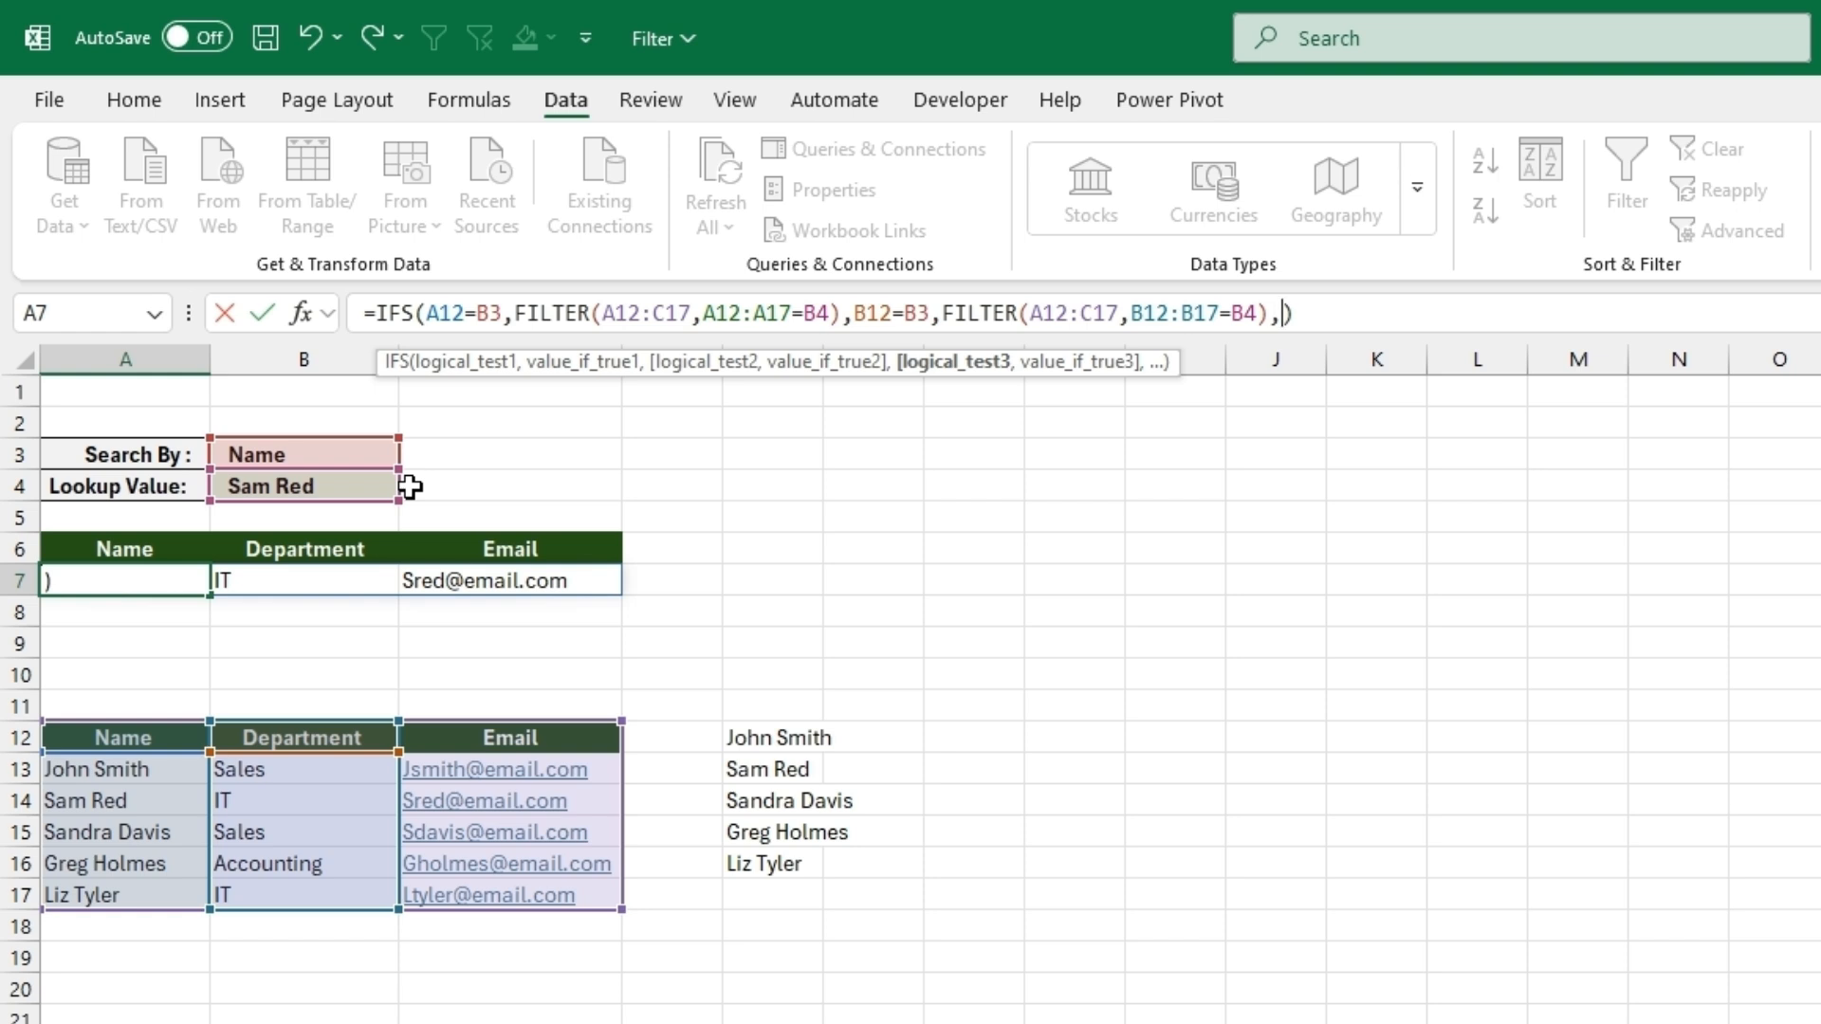
- Add a third IFS condition for the Email header, C12=B3, to the A7 formula
{"action": "left_click", "coordinate": [464, 739]}
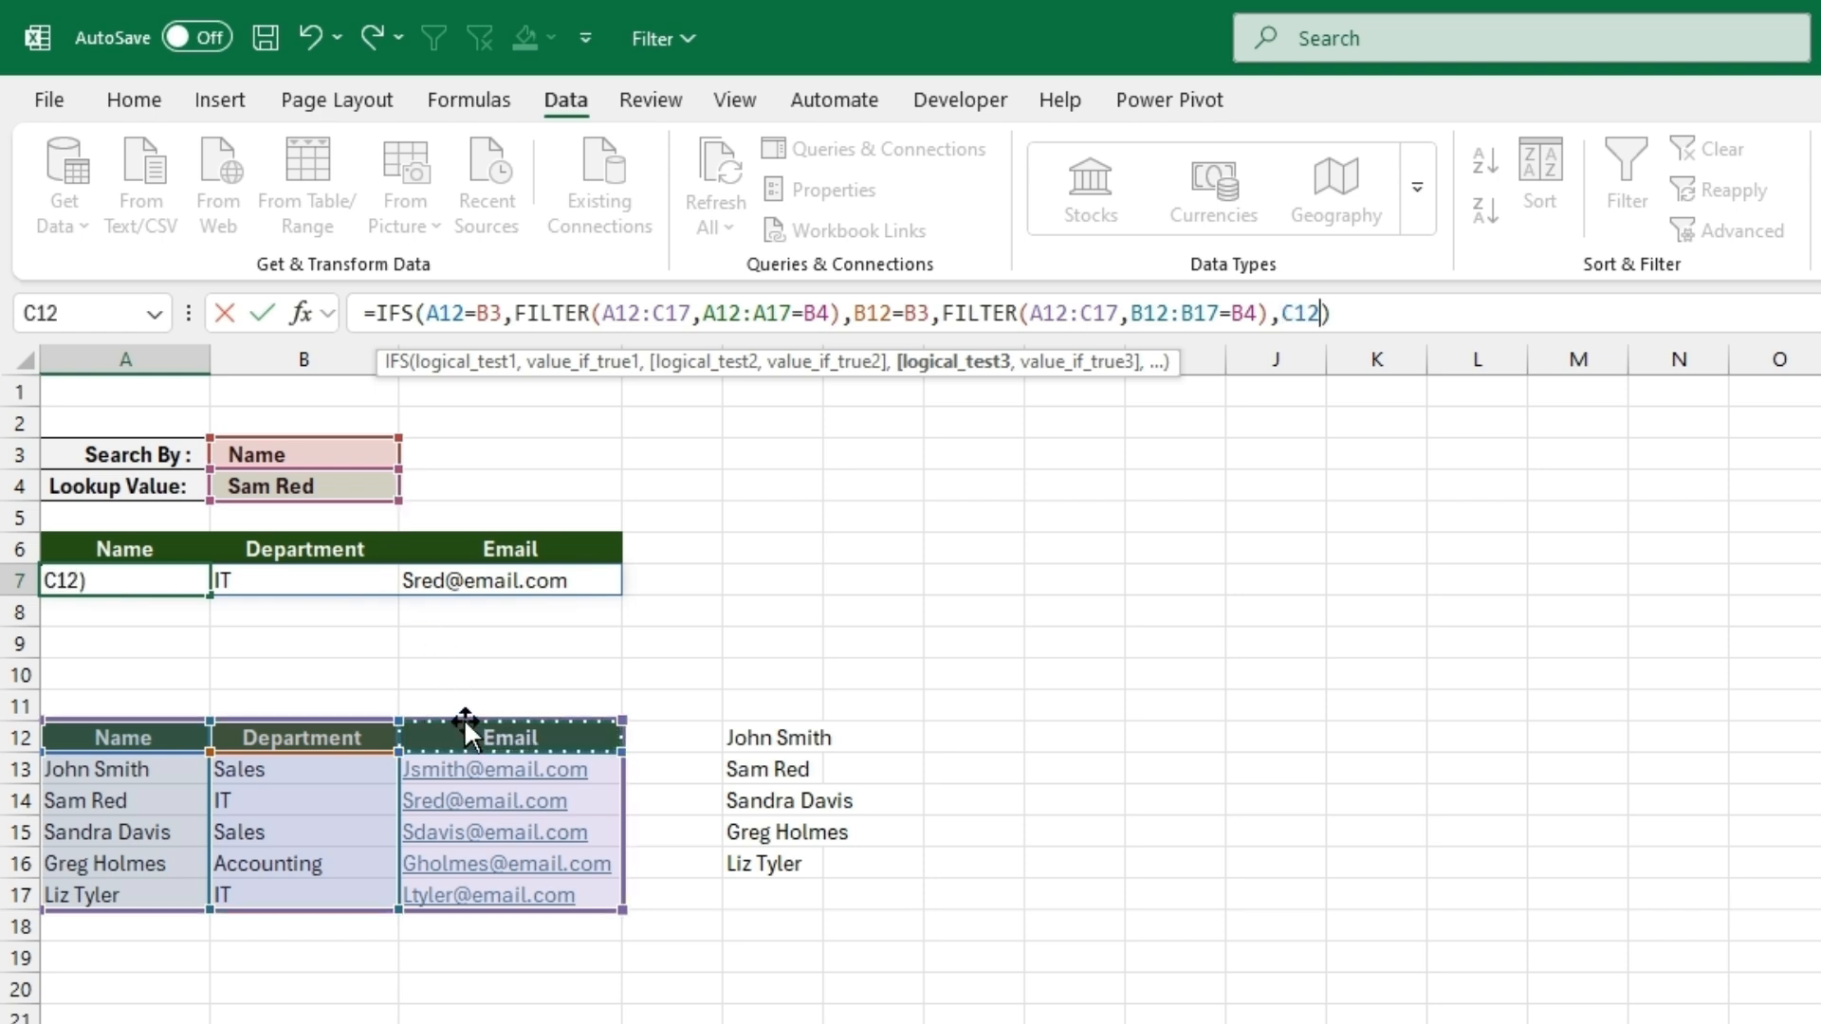
{"action": "type", "text": "="}
{"action": "left_click", "coordinate": [326, 459]}
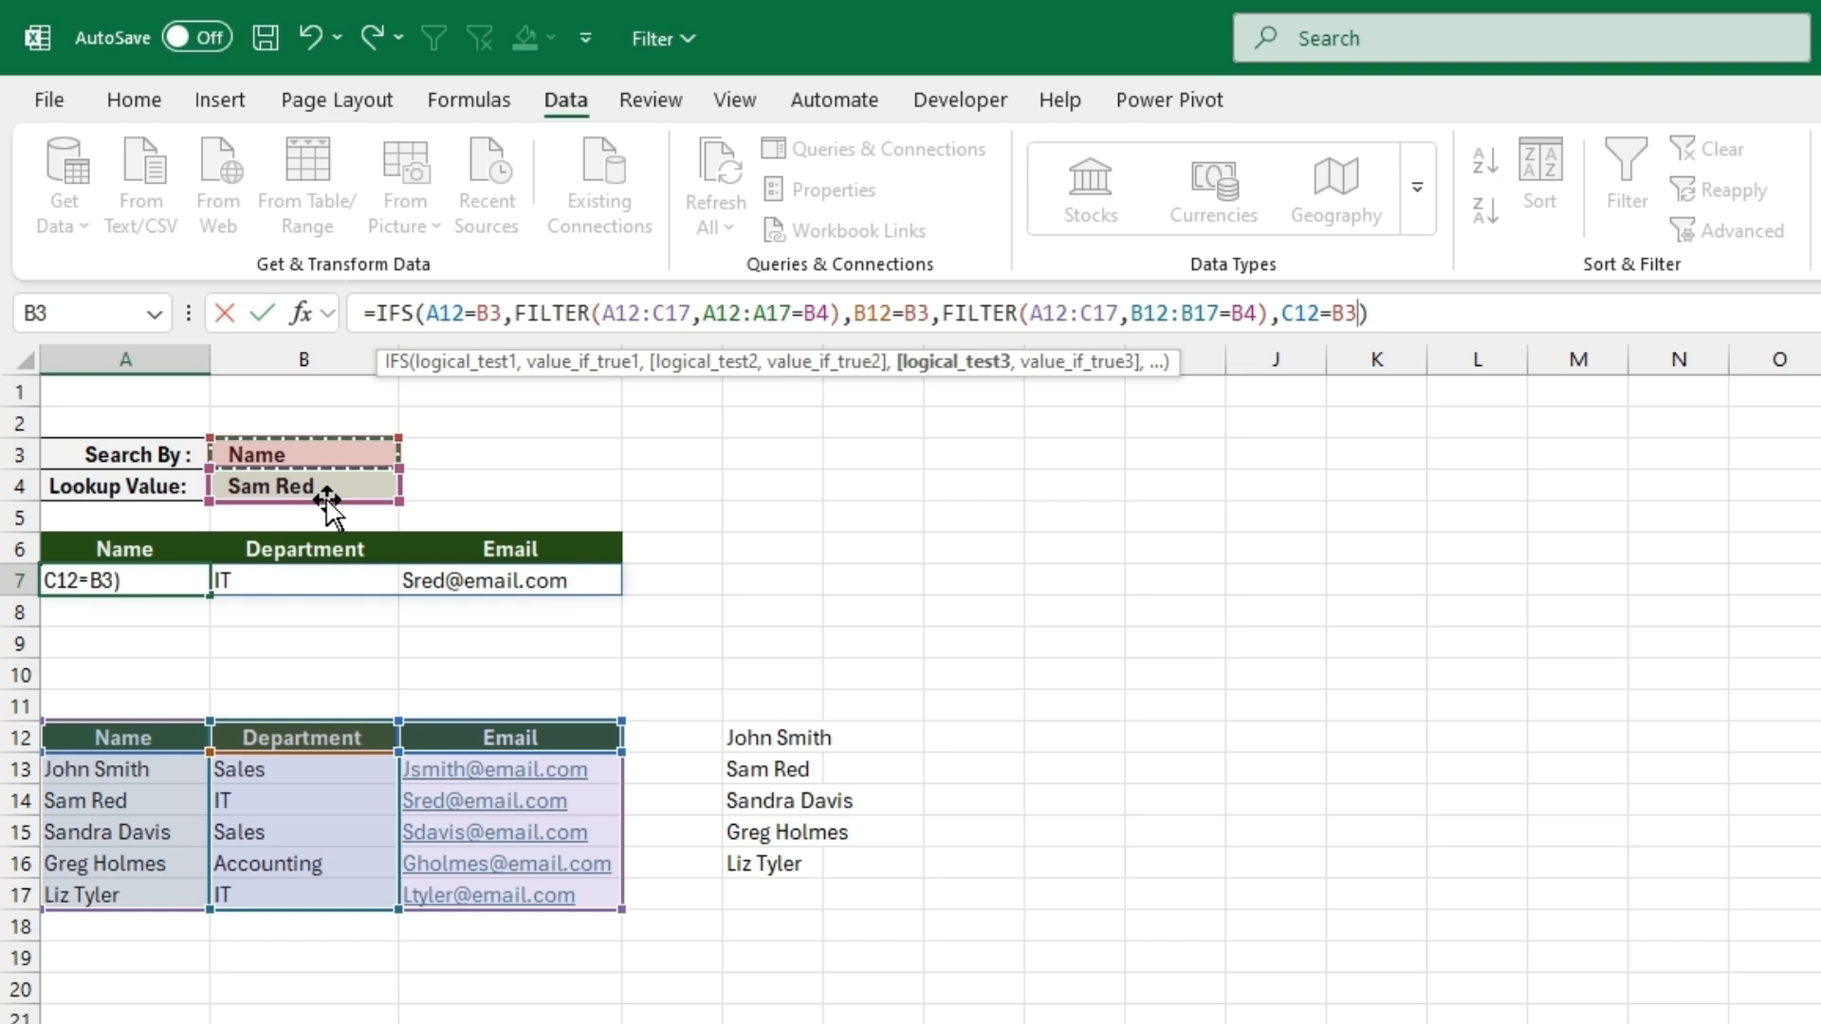
- Add FILTER(A12:C17,C12:C17=B4) as the result of the Email condition and enter the A7 formula
{"action": "type", "text": ",filt"}
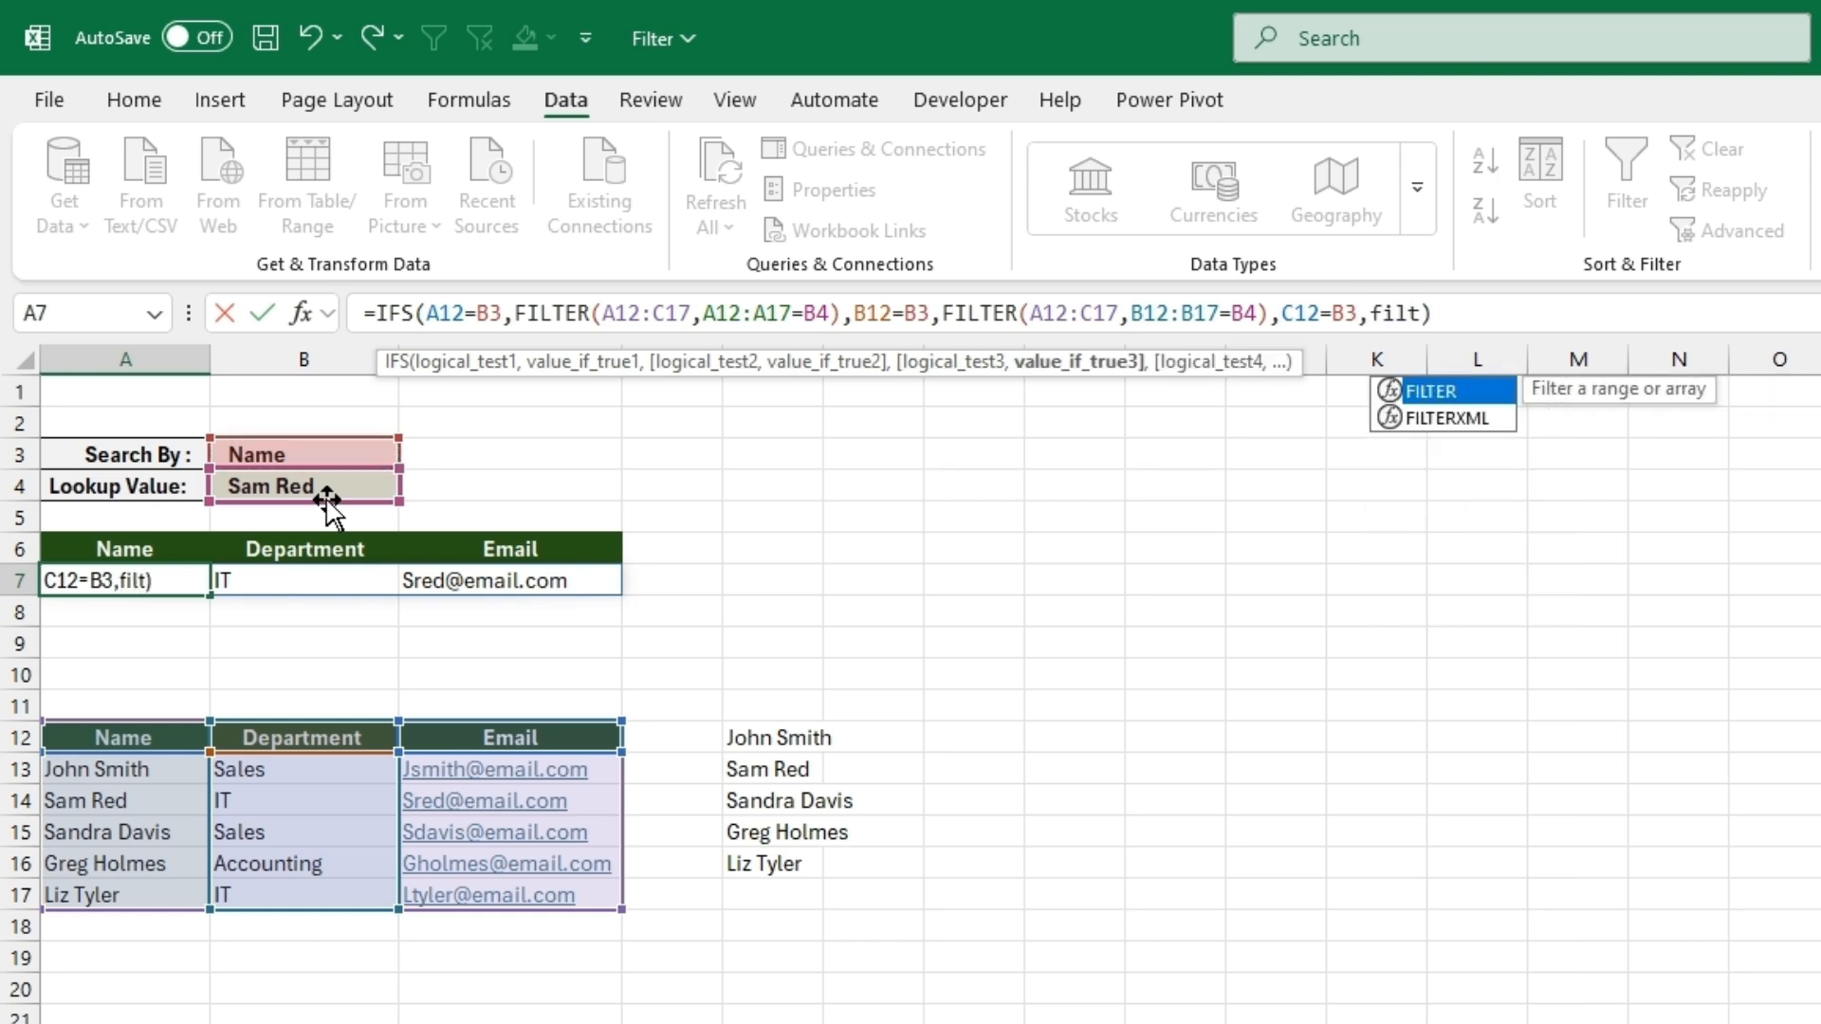
{"action": "type", "text": "er"}
{"action": "double_click", "coordinate": [1448, 391]}
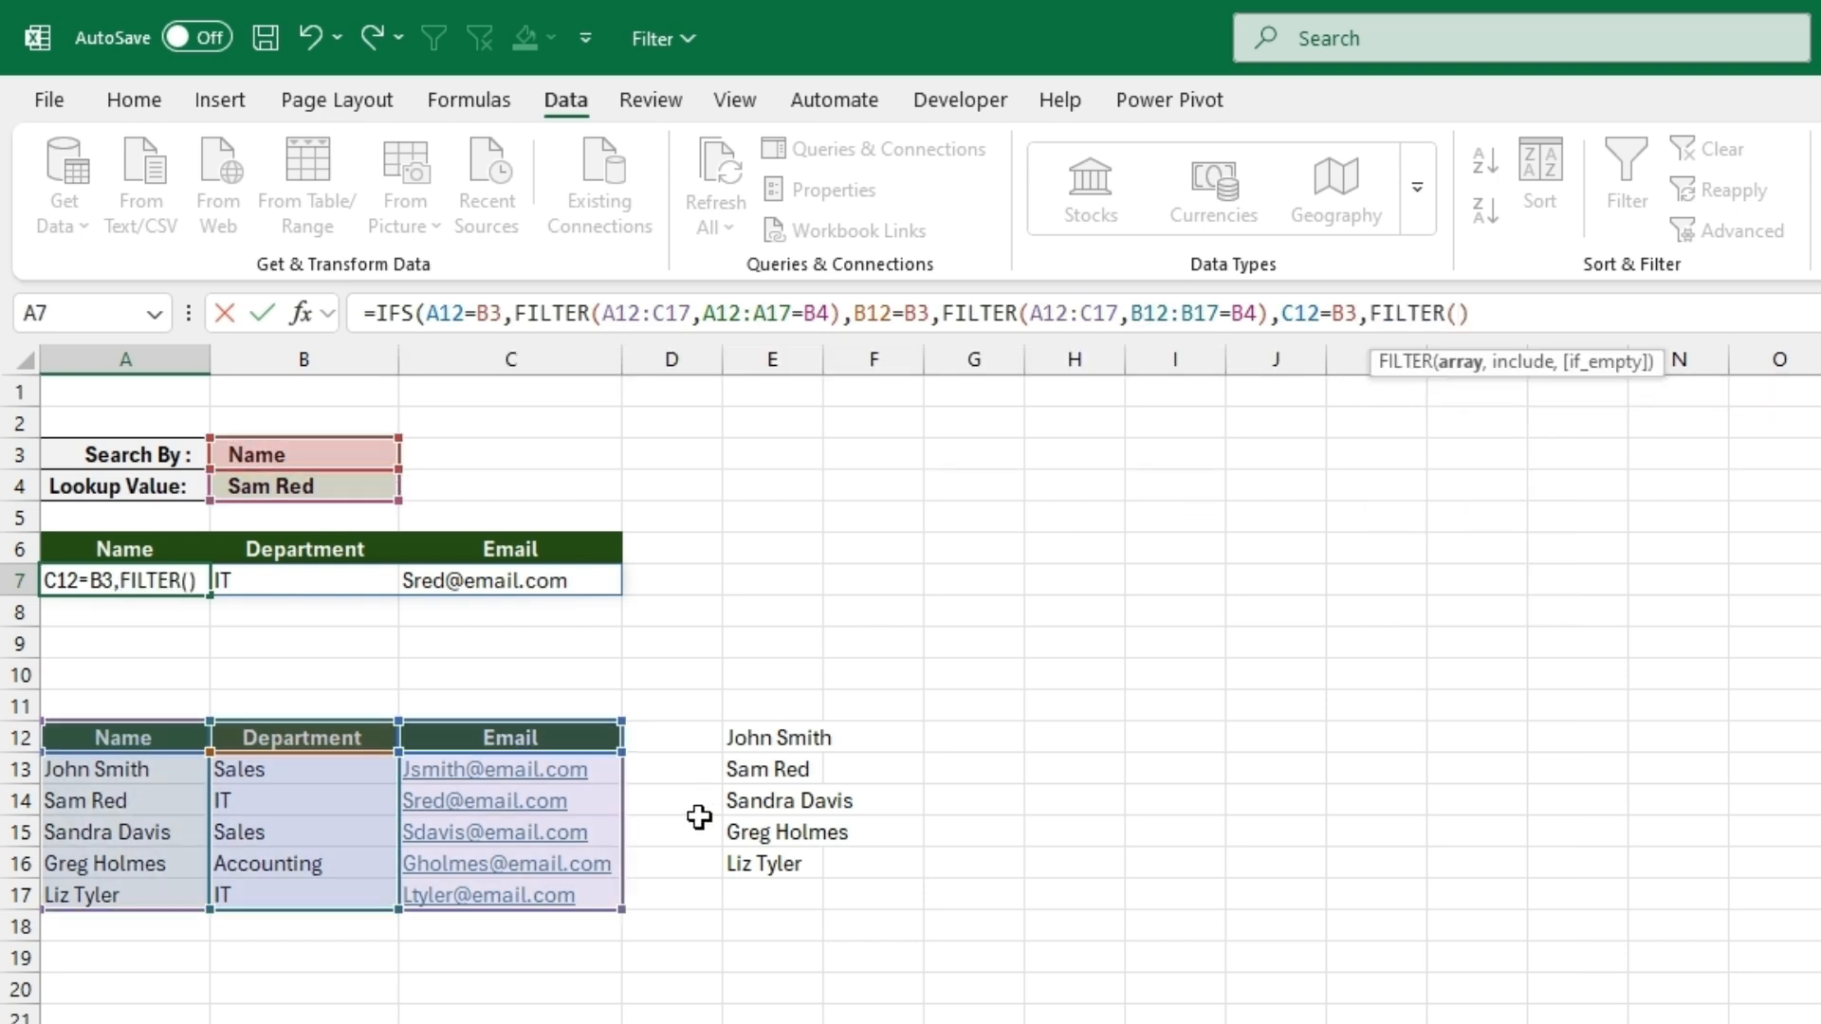
{"action": "left_click_drag", "start_coordinate": [549, 886], "coordinate": [130, 744]}
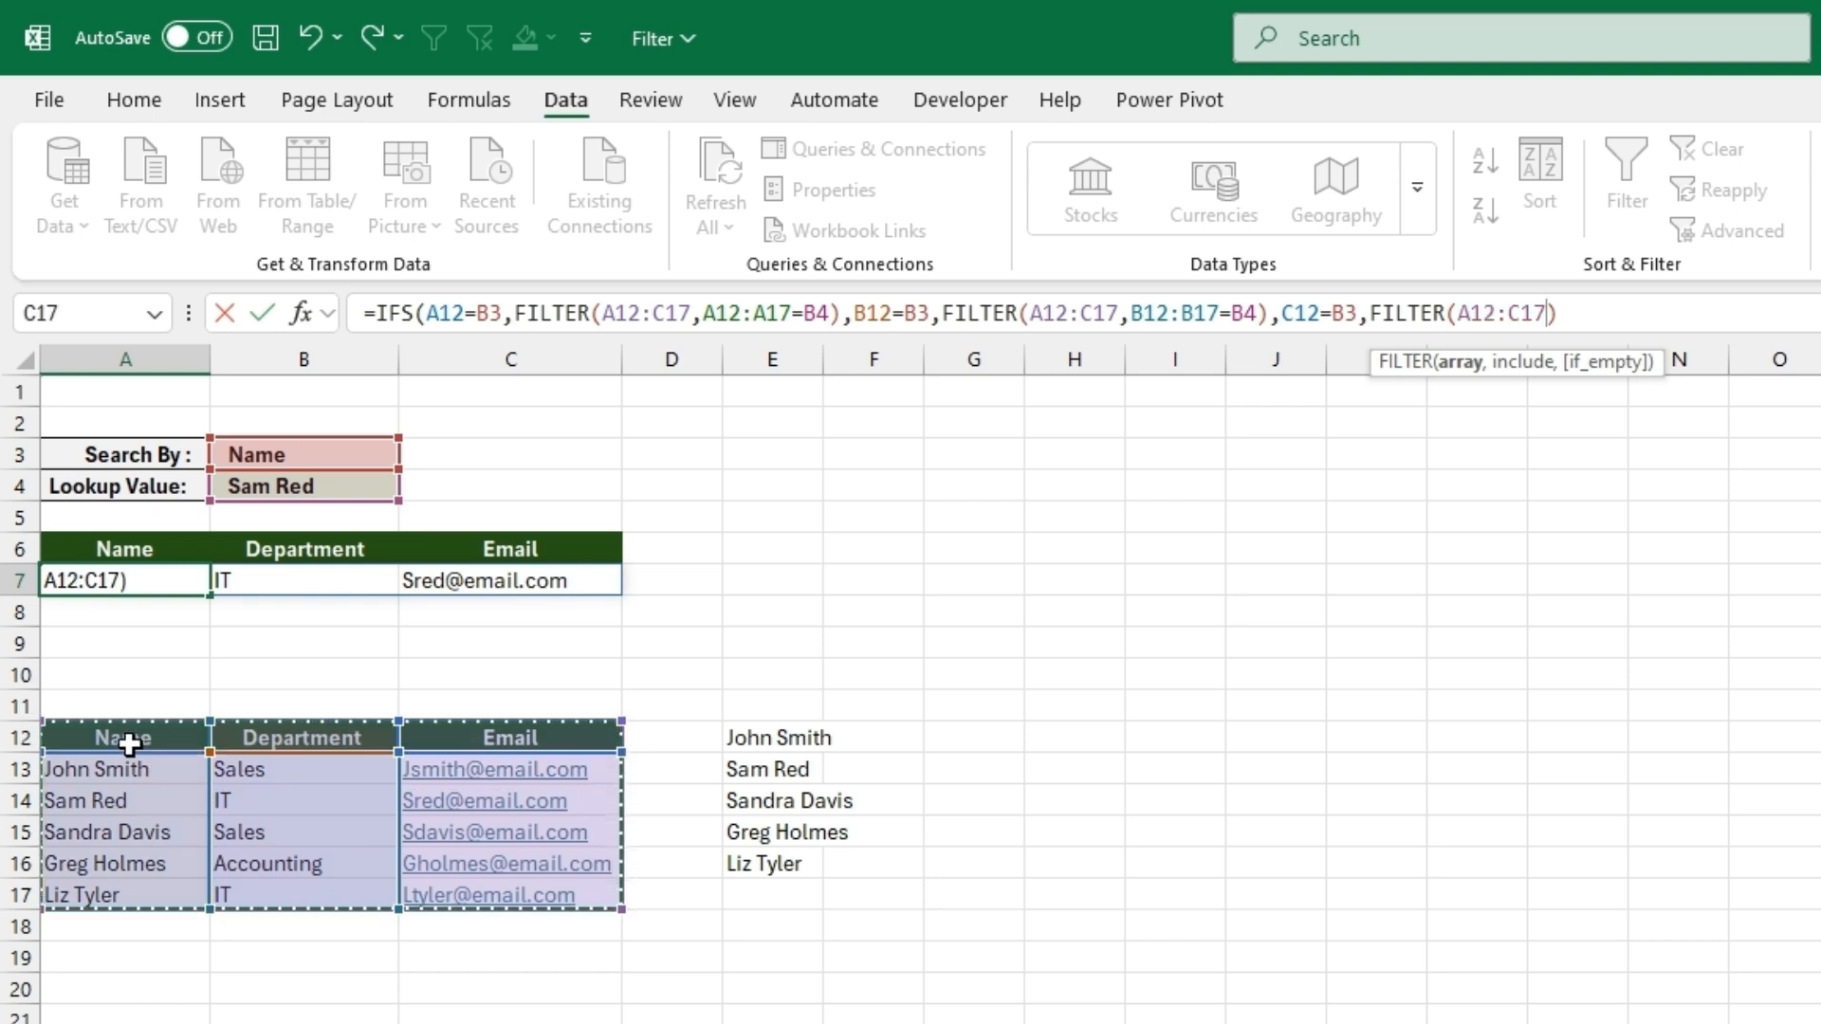
{"action": "type", "text": ","}
{"action": "left_click_drag", "start_coordinate": [473, 892], "coordinate": [492, 745]}
{"action": "type", "text": "="}
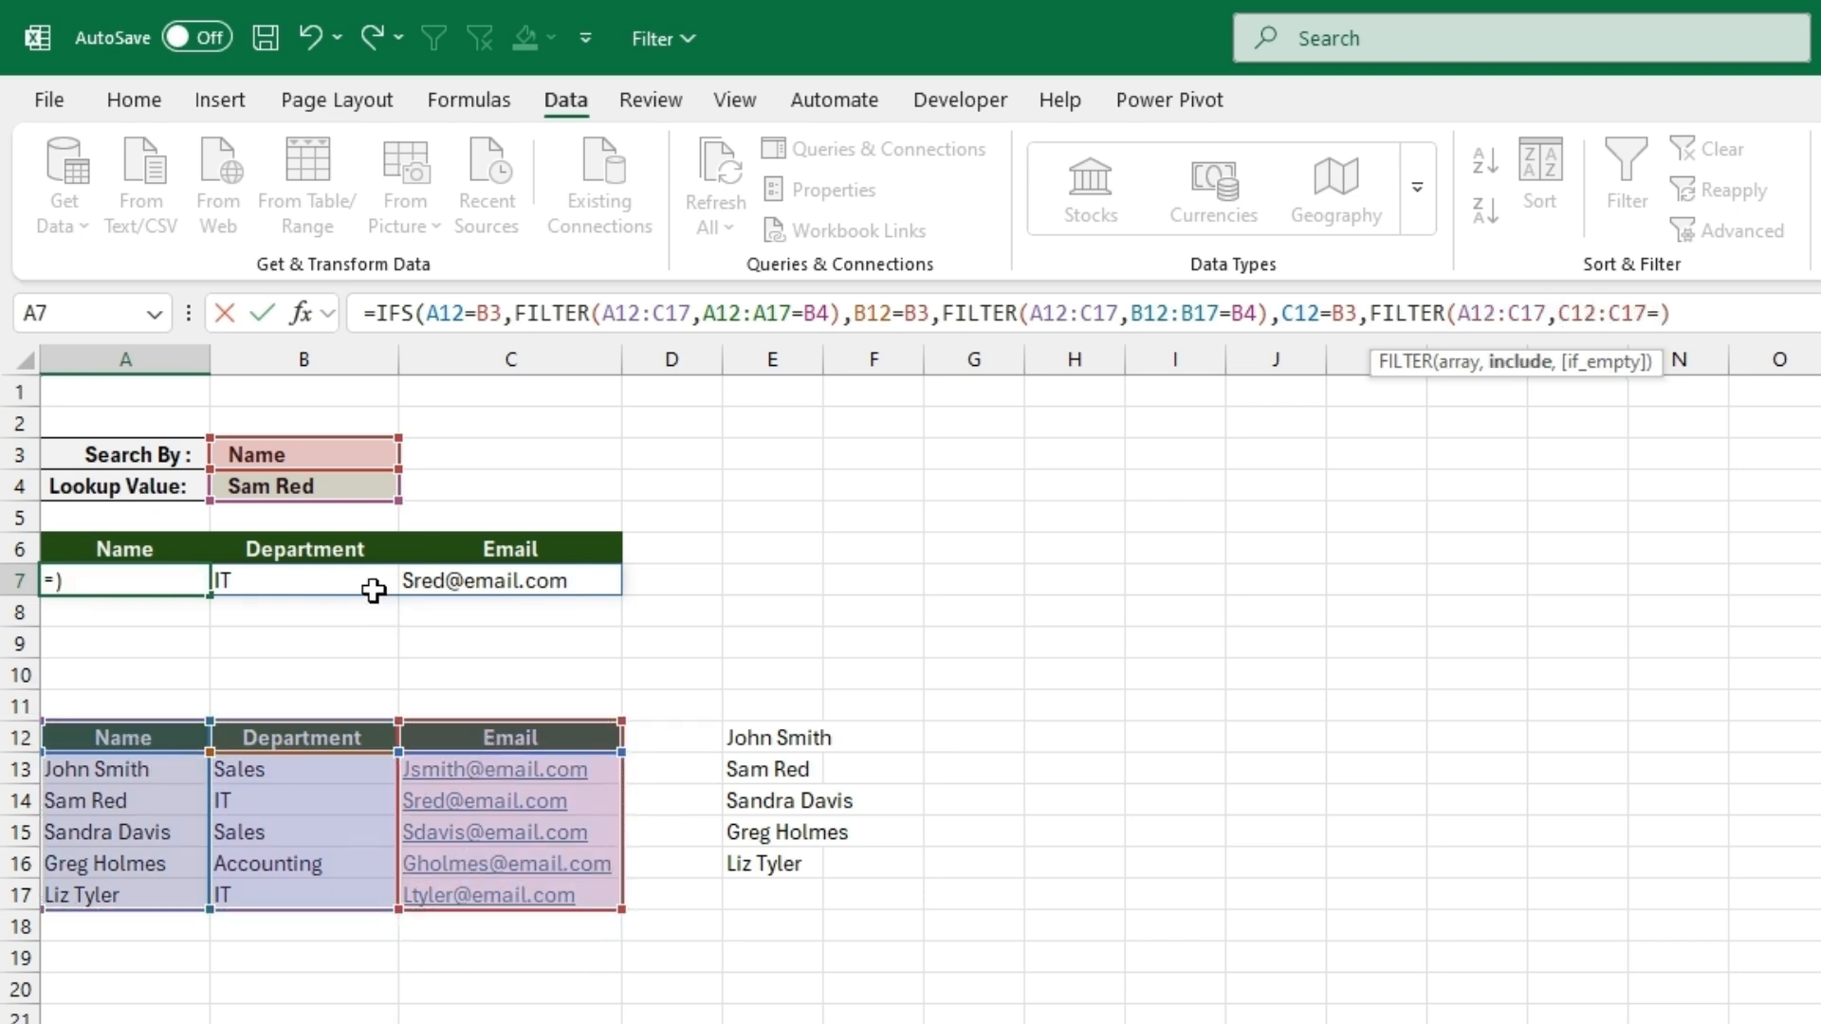
{"action": "left_click", "coordinate": [326, 490]}
{"action": "type", "text": ")"}
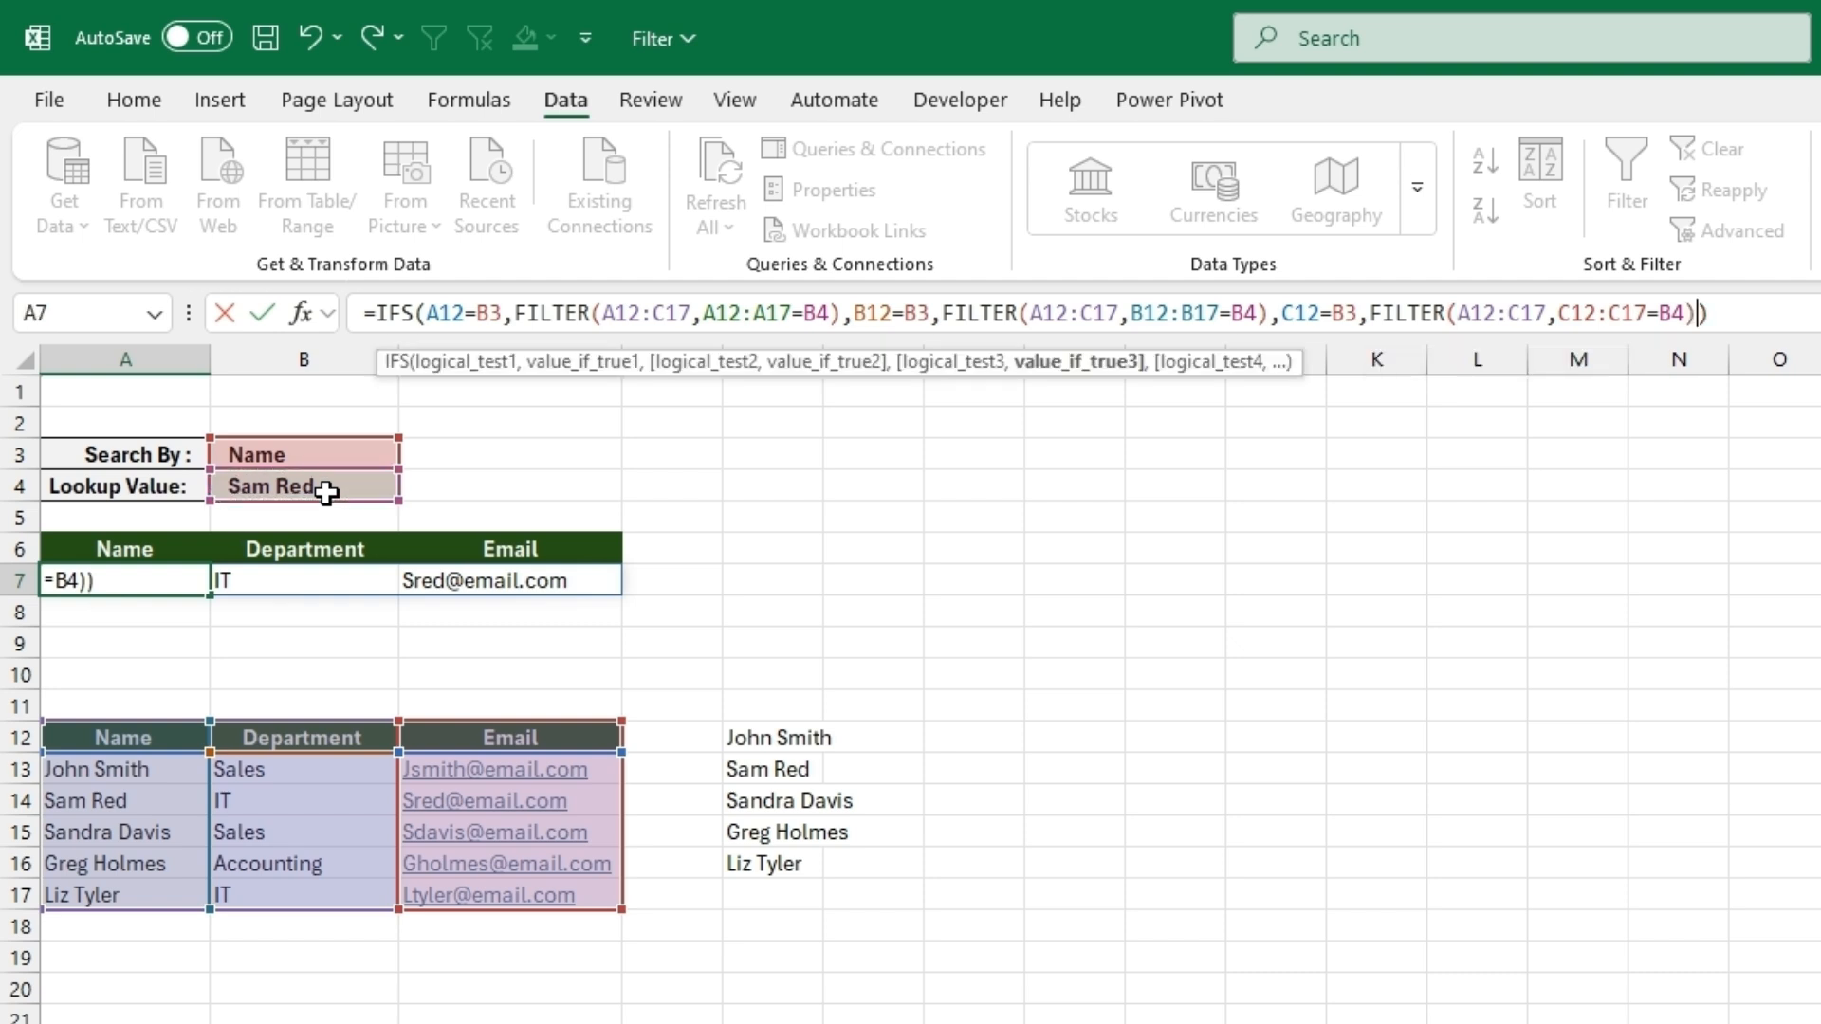
{"action": "key", "text": "Return"}
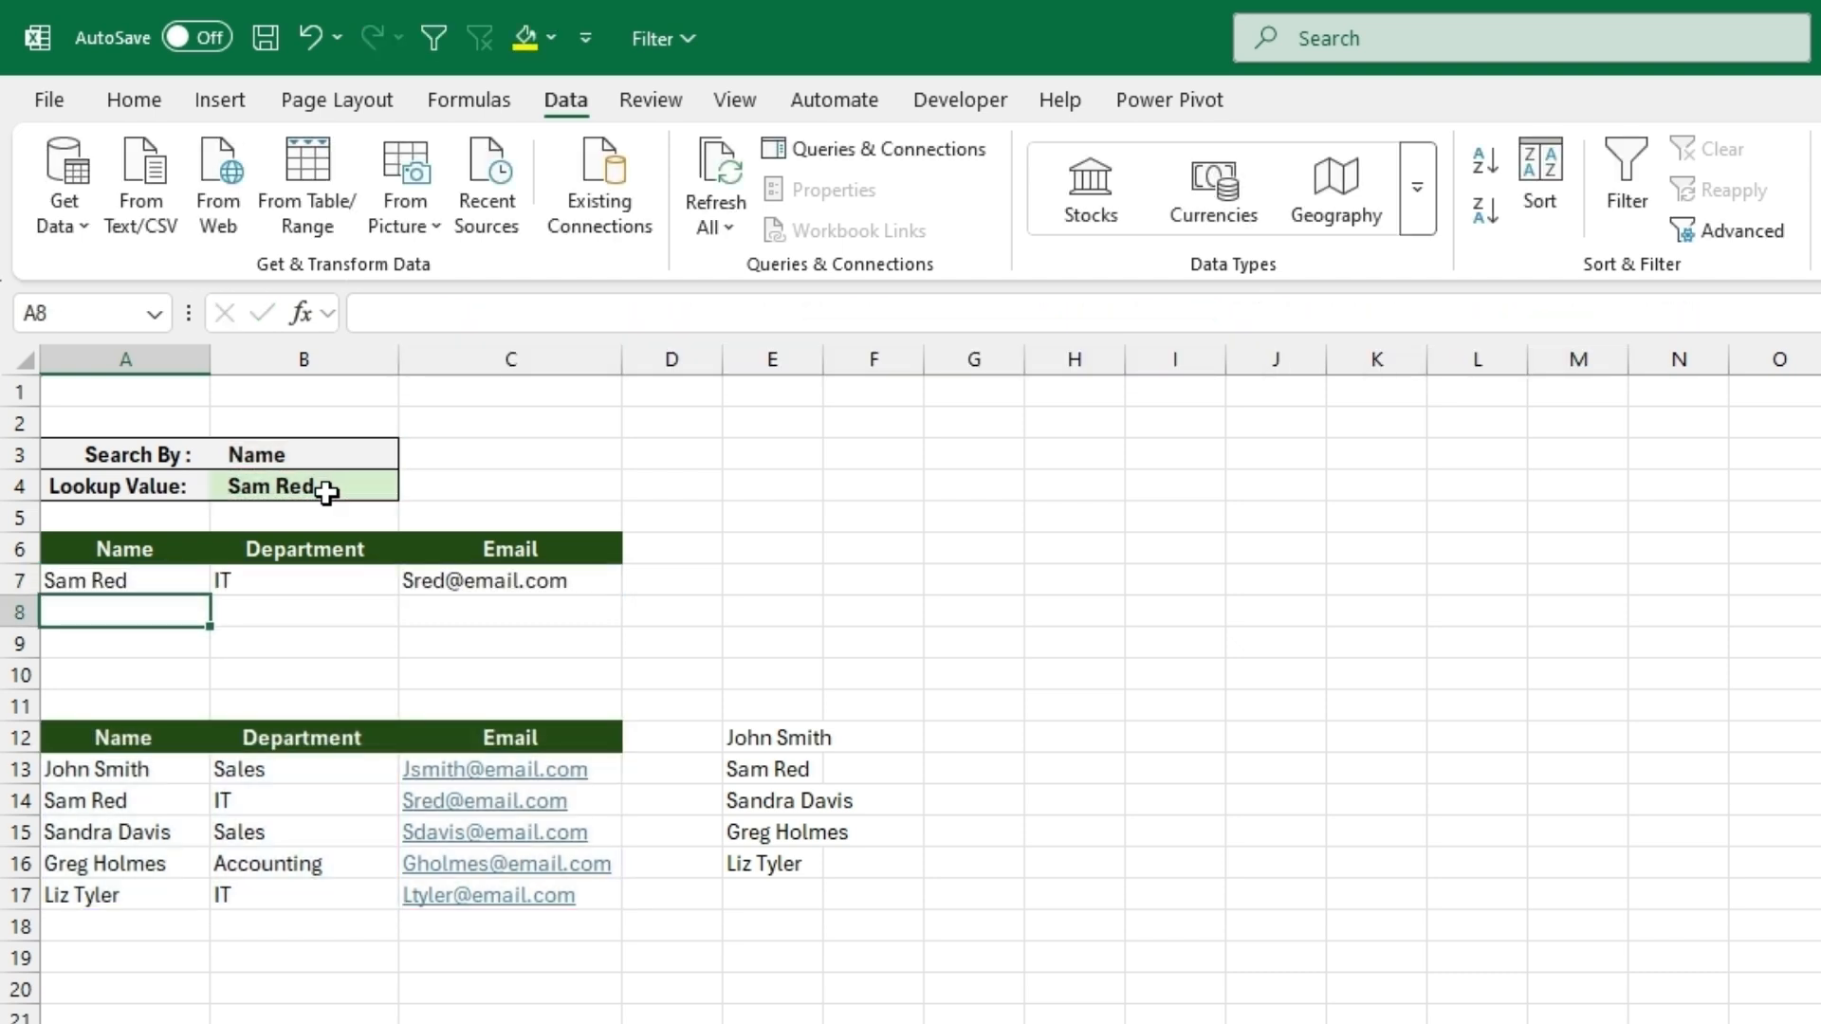
- Test the department lookup by setting Search By to Department and Lookup Value to IT
{"action": "left_click", "coordinate": [325, 452]}
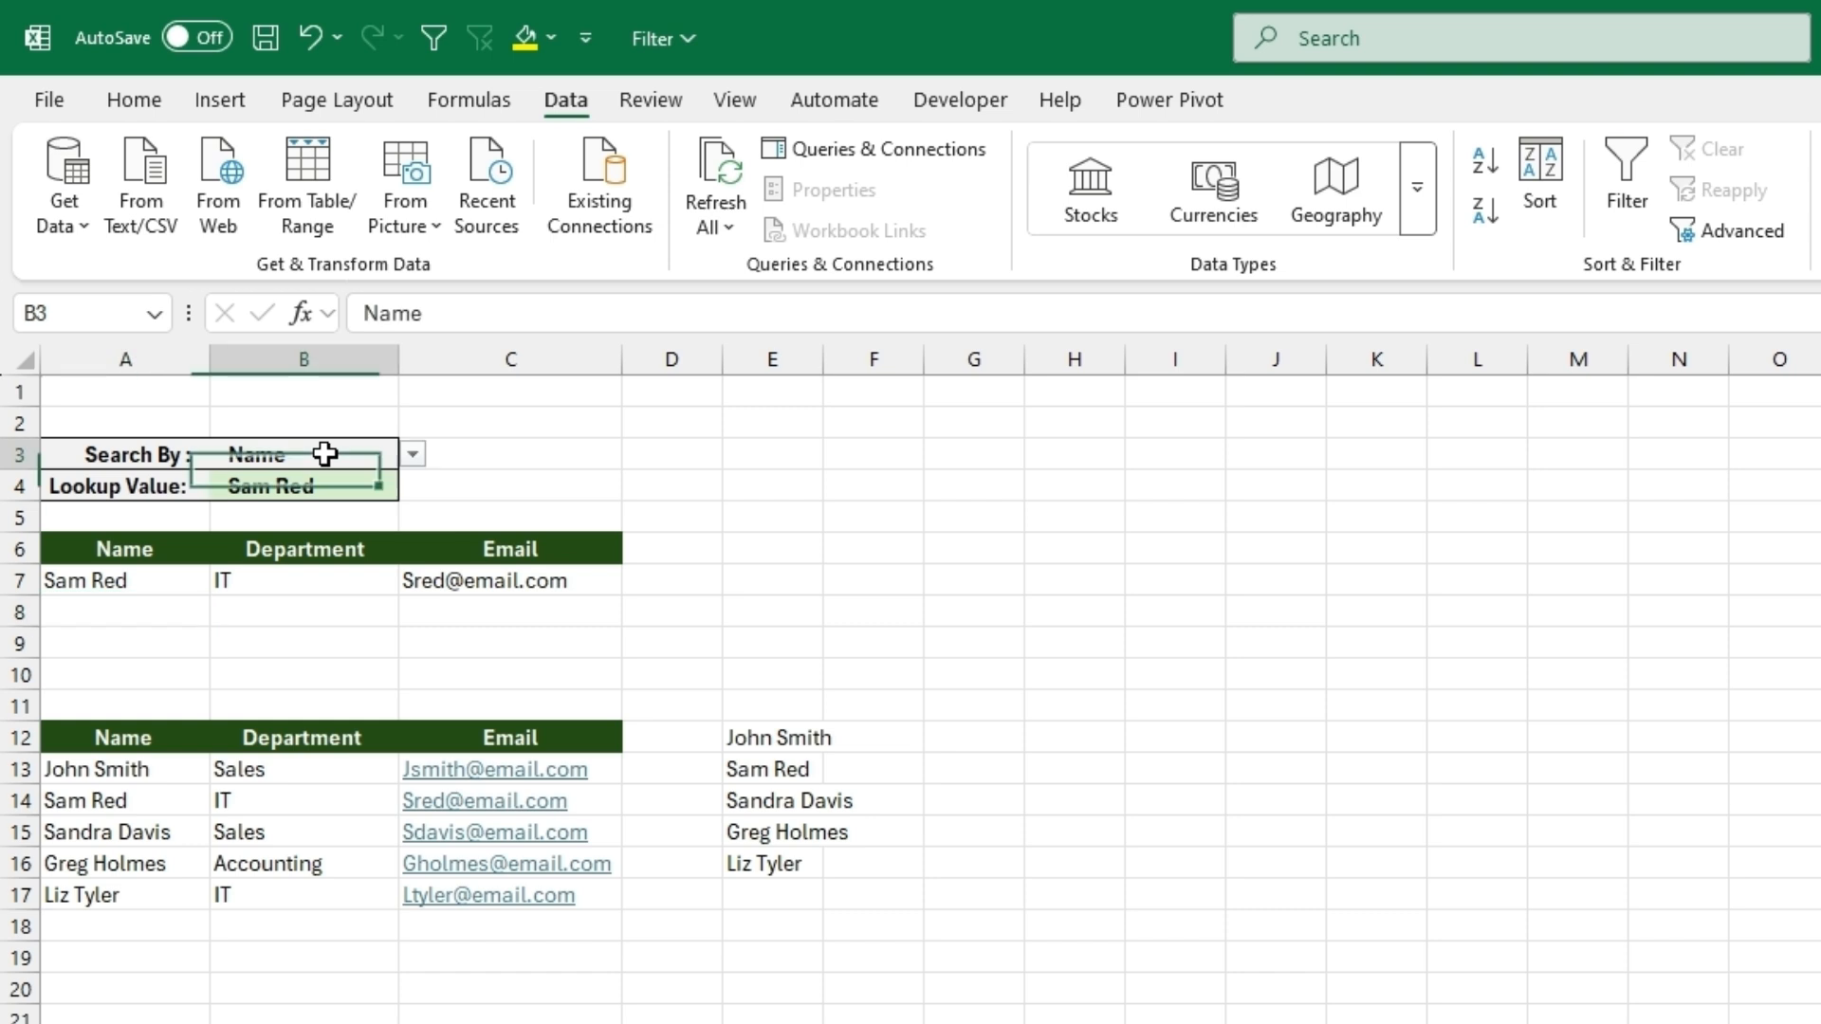
{"action": "left_click", "coordinate": [412, 454]}
{"action": "left_click", "coordinate": [327, 513]}
{"action": "left_click", "coordinate": [384, 493]}
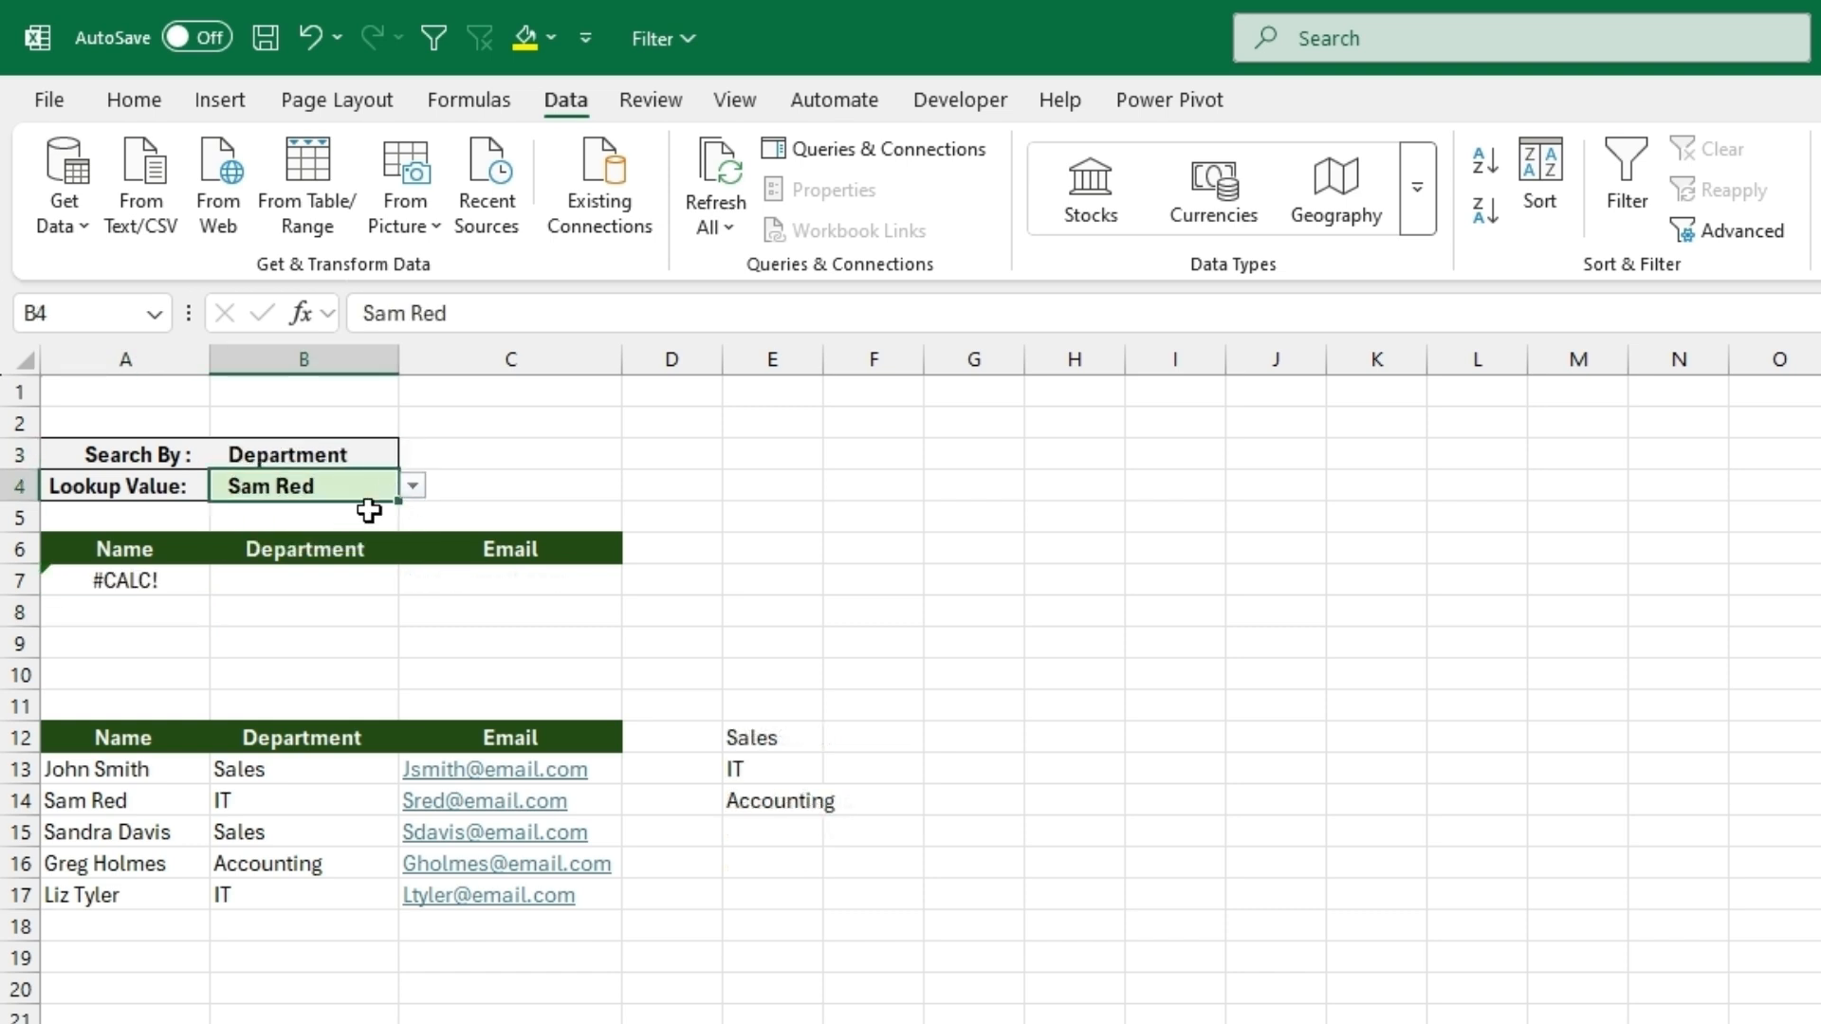
{"action": "left_click", "coordinate": [412, 488]}
{"action": "left_click", "coordinate": [293, 545]}
- Test the other departments by setting Lookup Value to Accounting and to Sales
{"action": "left_click", "coordinate": [413, 488]}
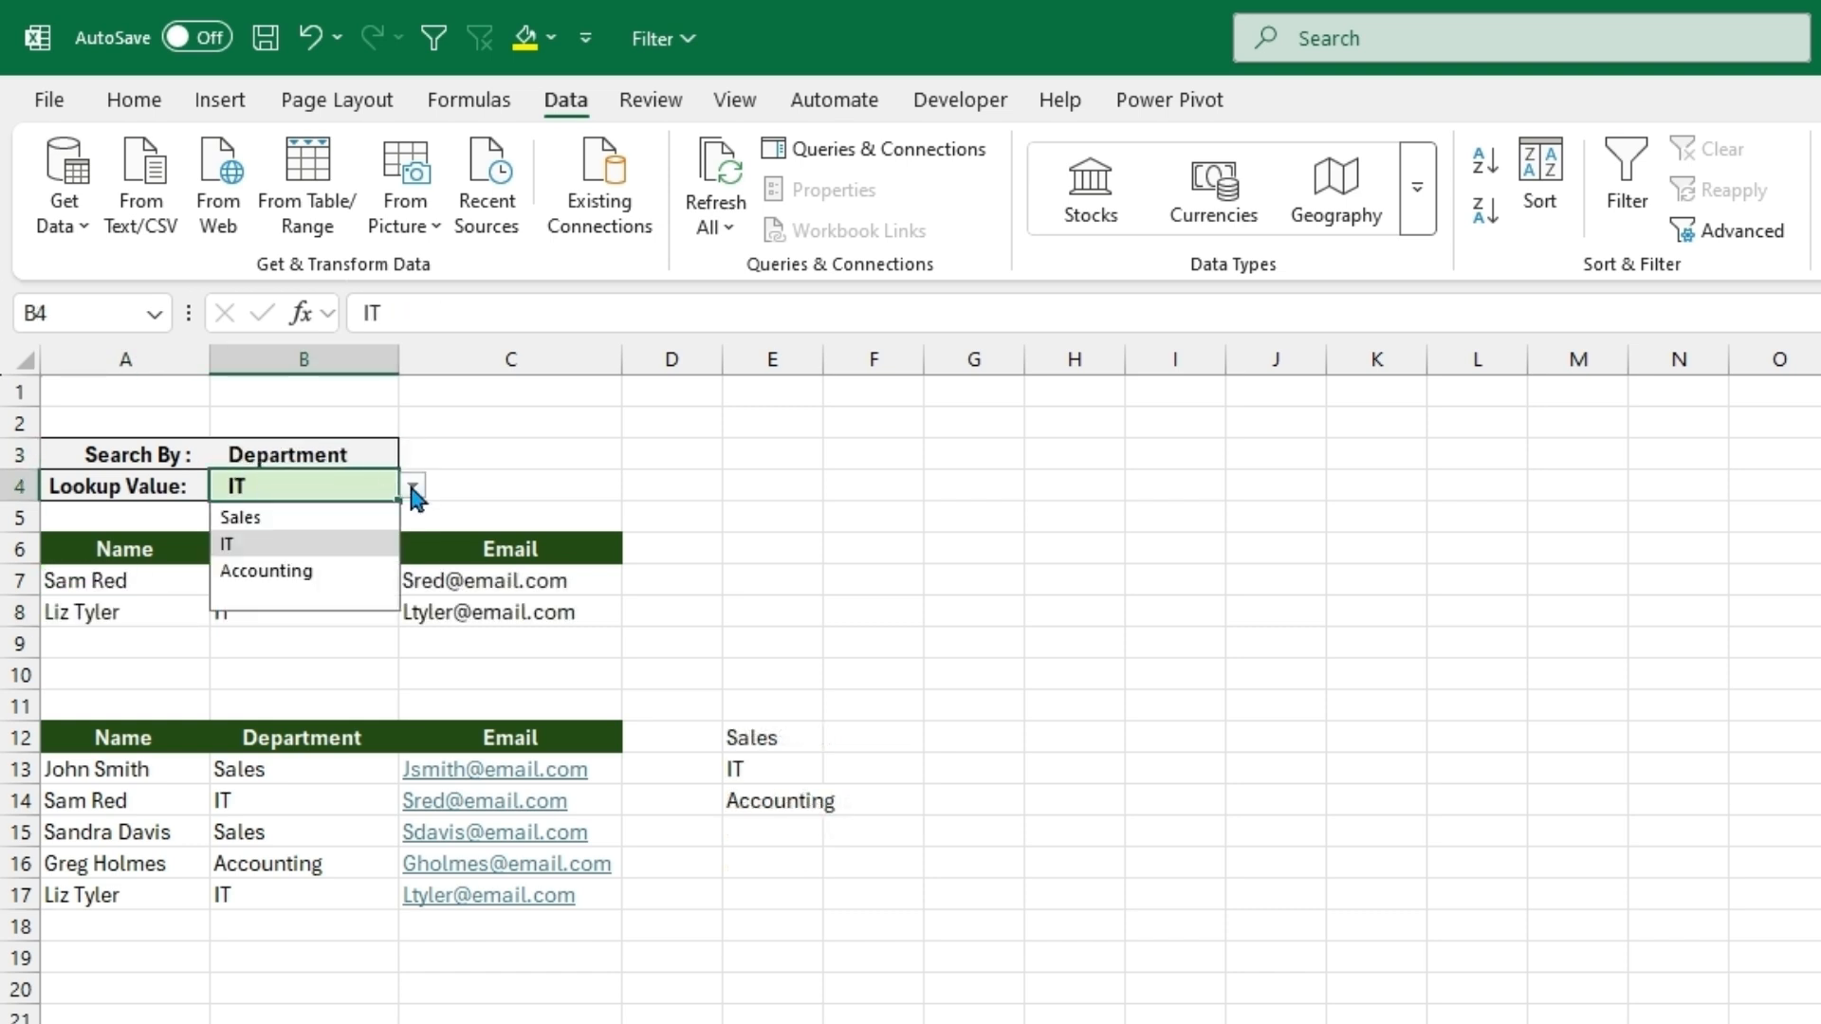
{"action": "left_click", "coordinate": [309, 572]}
{"action": "left_click", "coordinate": [413, 487]}
{"action": "left_click", "coordinate": [334, 518]}
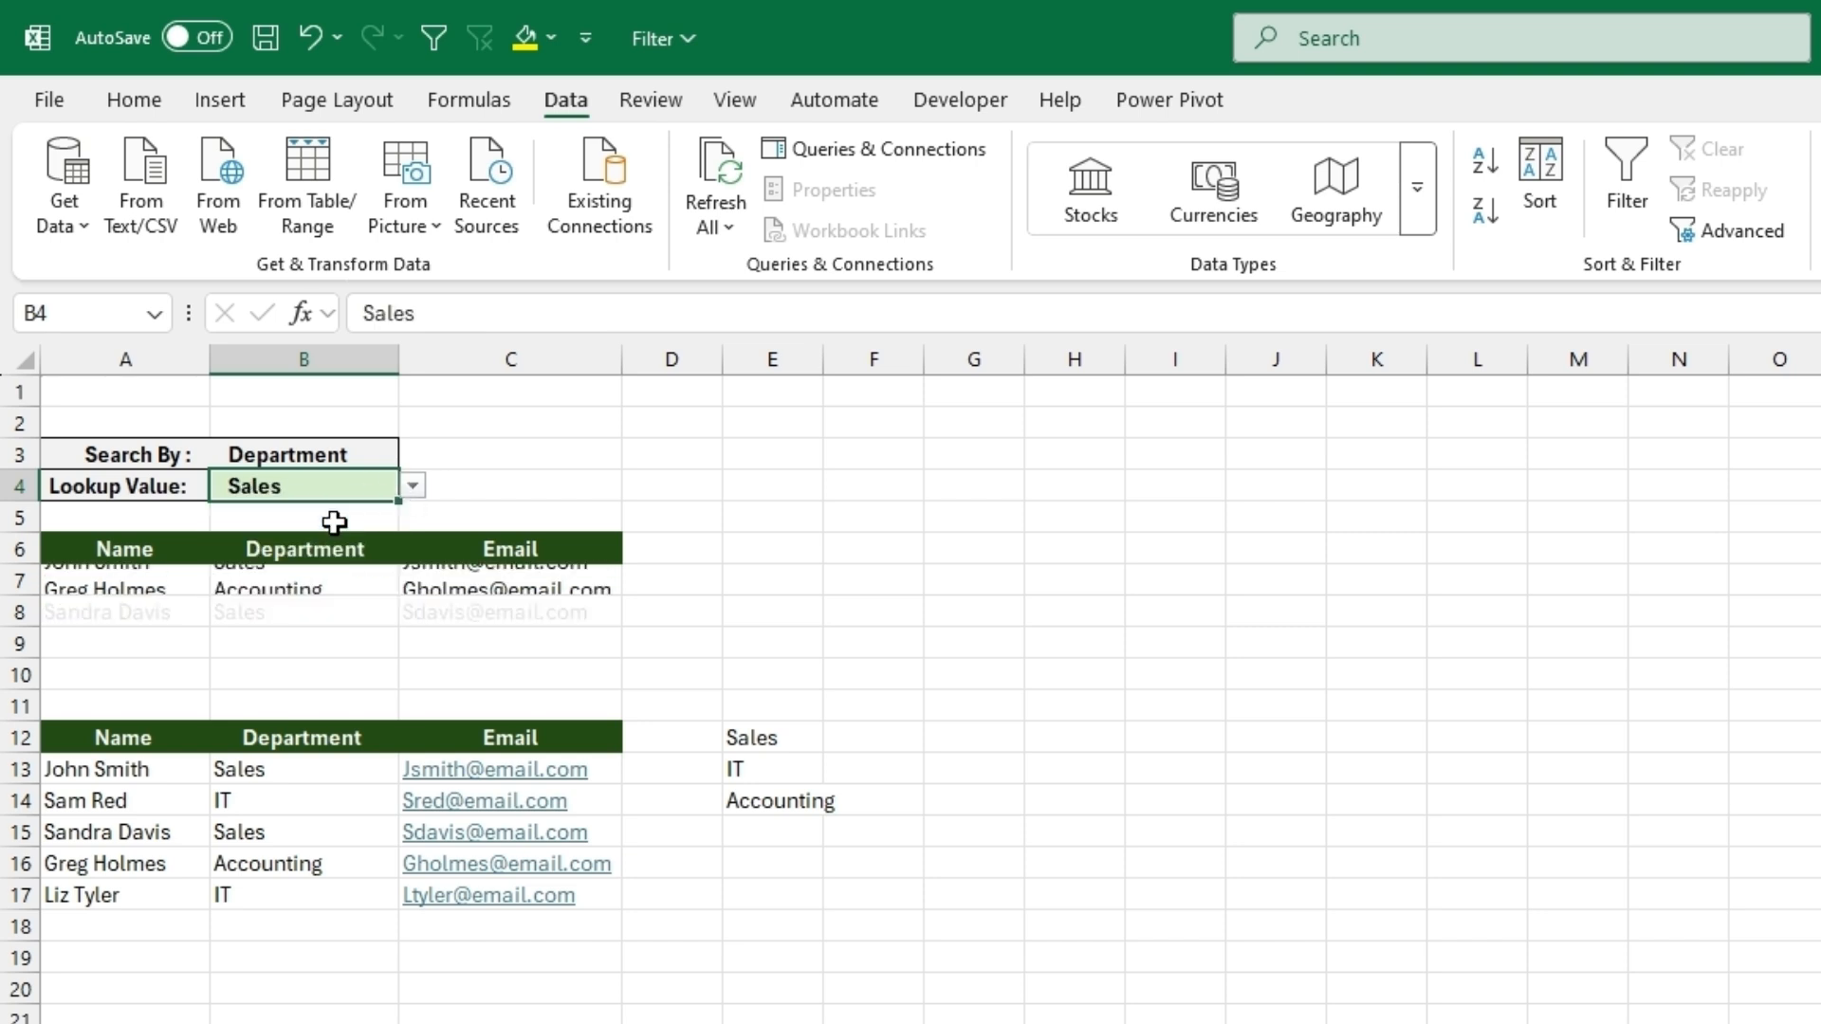
- Test the email lookup by setting Search By to Email and Lookup Value to the second address in the list
{"action": "left_click", "coordinate": [357, 453]}
{"action": "left_click", "coordinate": [412, 455]}
{"action": "left_click", "coordinate": [345, 536]}
{"action": "left_click", "coordinate": [353, 485]}
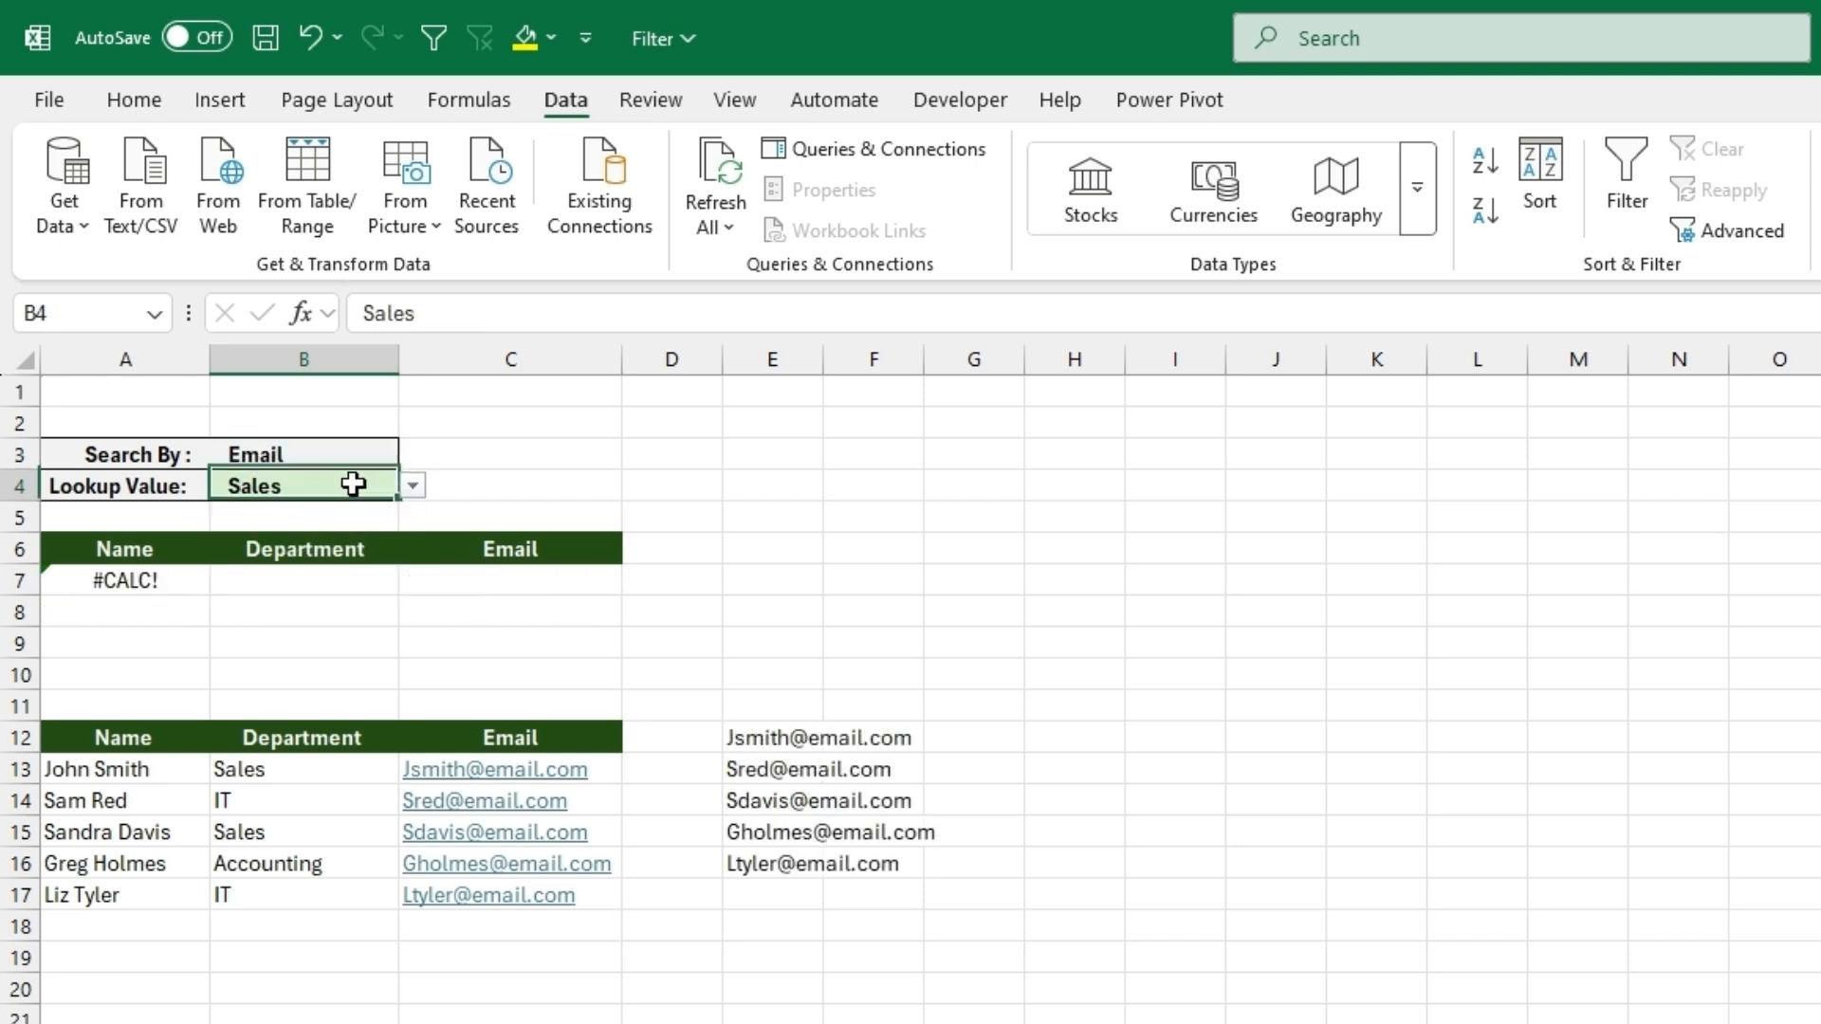
{"action": "left_click", "coordinate": [413, 487]}
{"action": "left_click", "coordinate": [358, 540]}
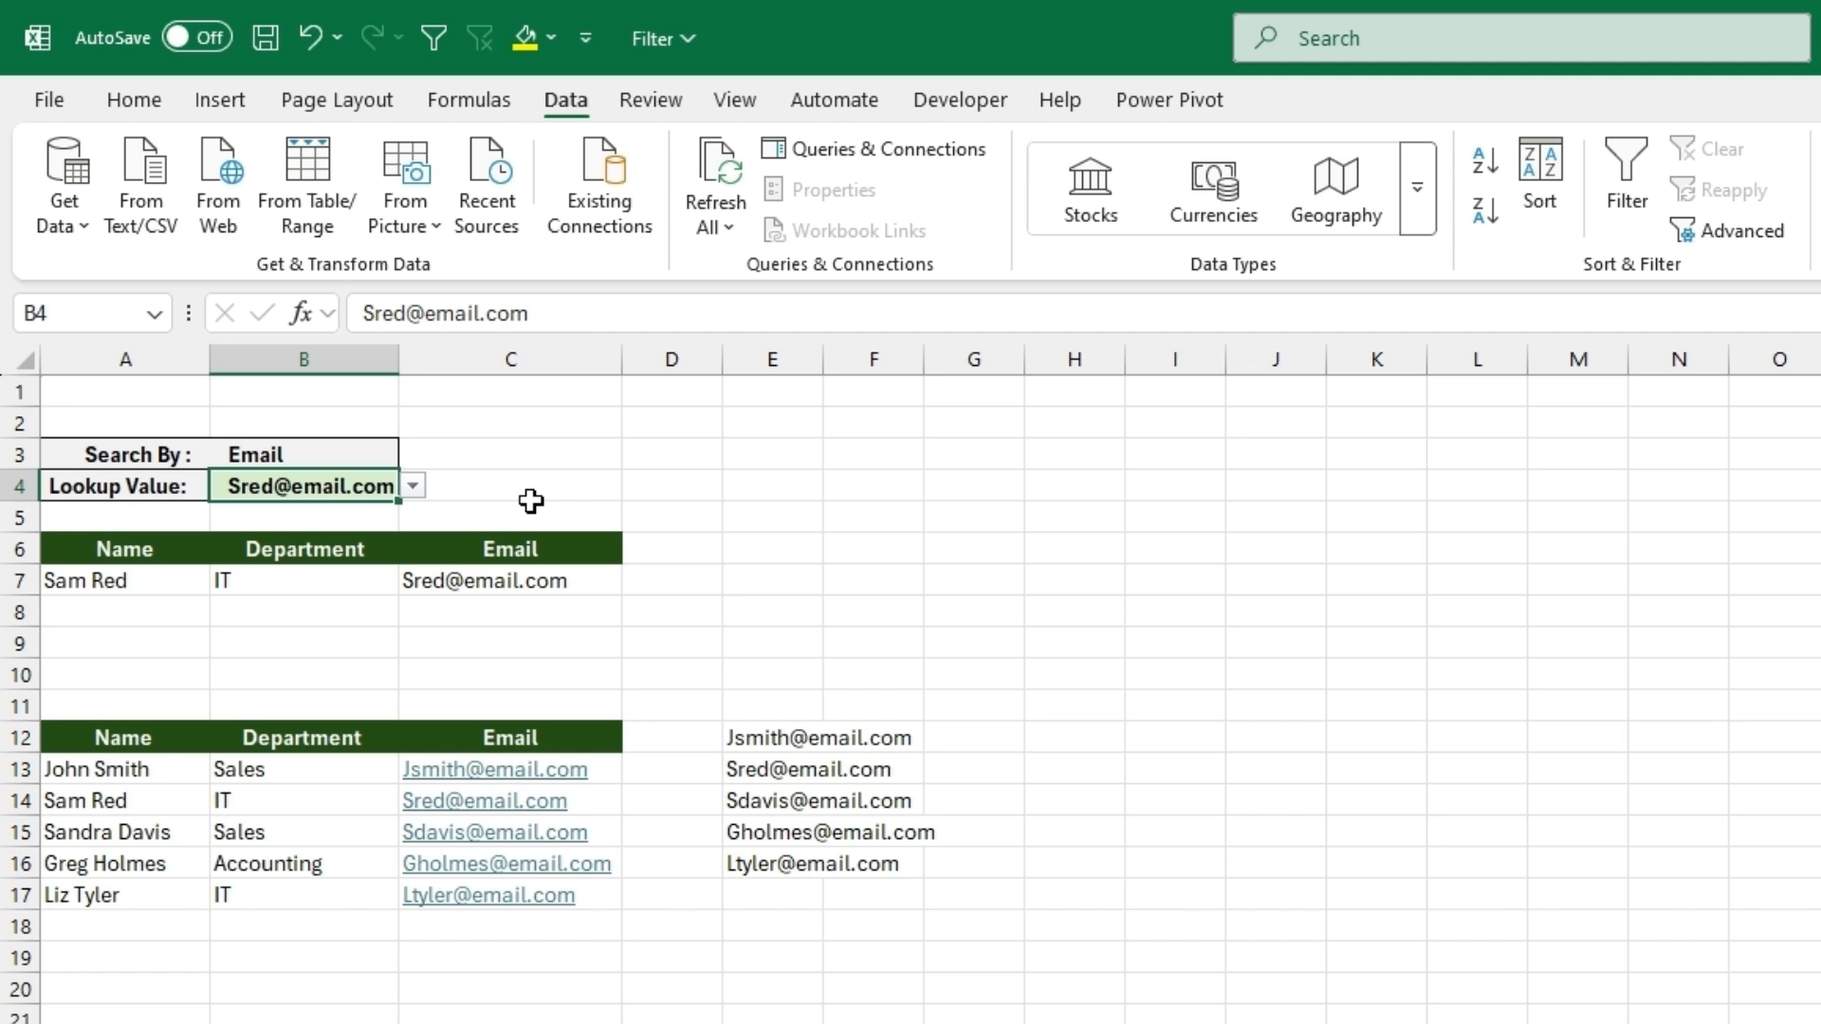
- Set Search By to Name, narrow the Lookup Value suggestions with "s" and choose the employee from row 15
{"action": "left_click", "coordinate": [362, 452]}
{"action": "left_click", "coordinate": [413, 455]}
{"action": "left_click", "coordinate": [321, 482]}
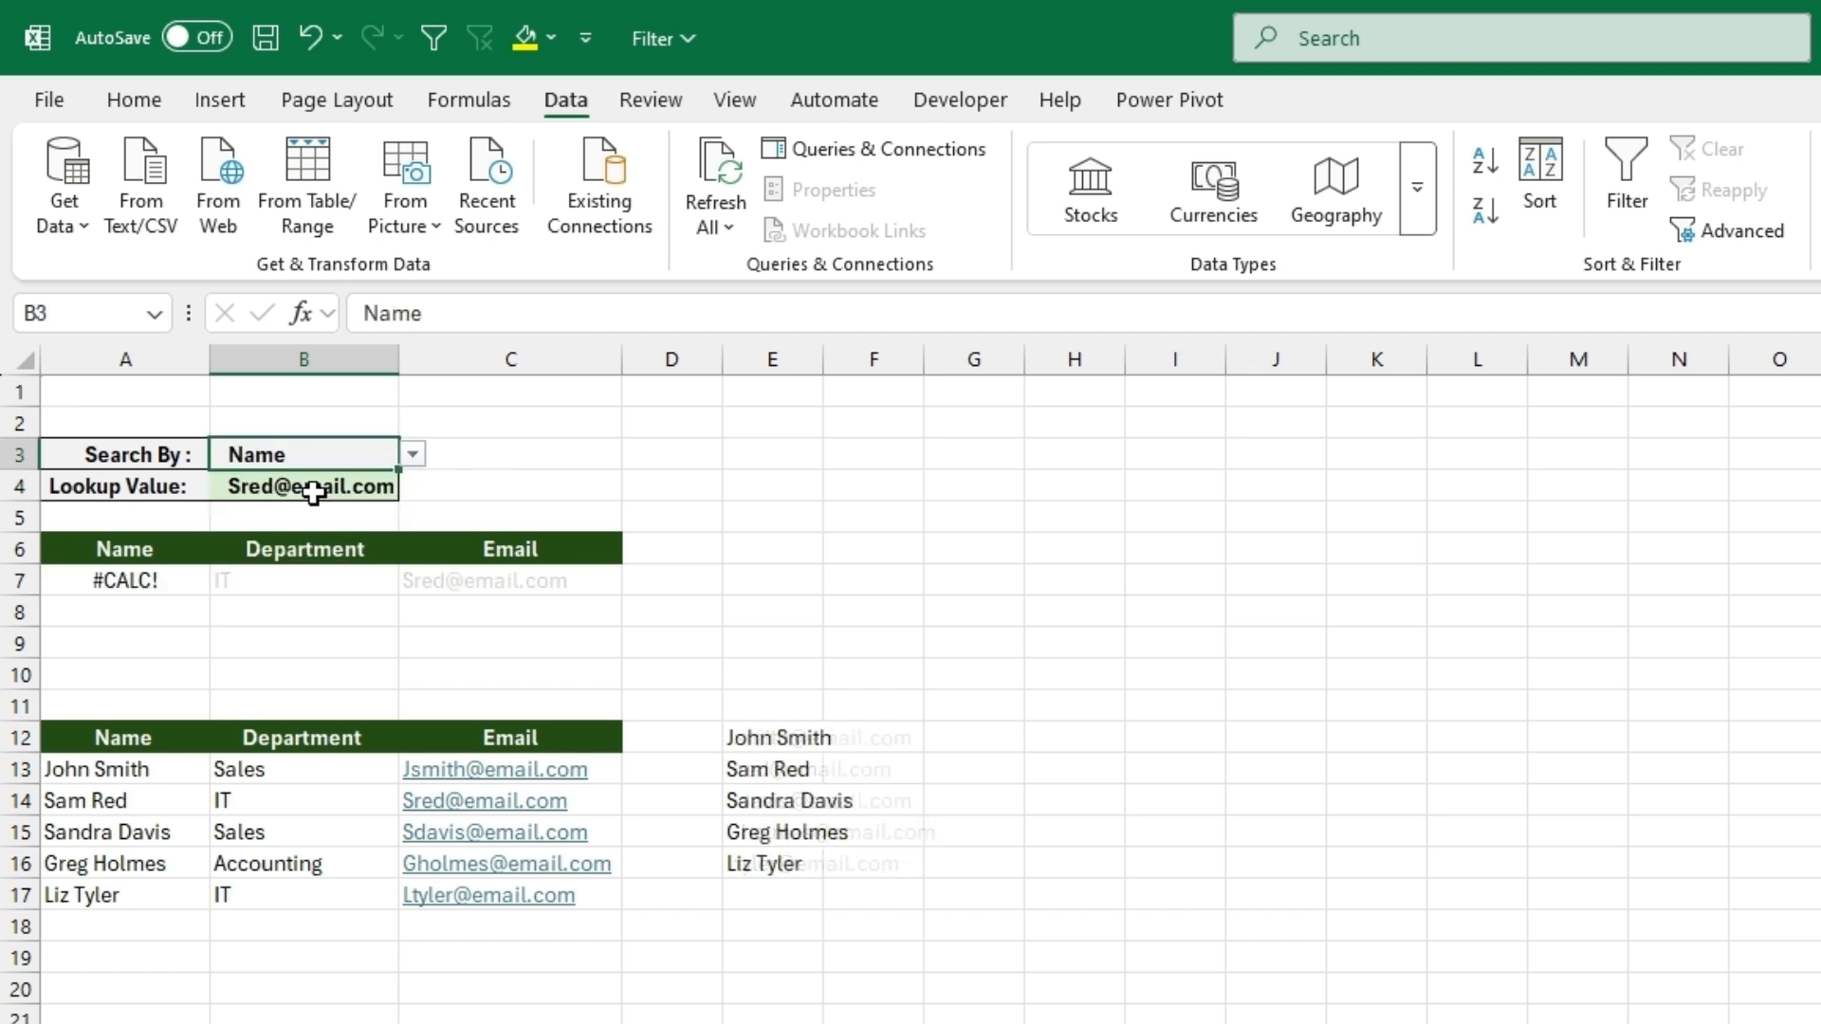
{"action": "left_click", "coordinate": [311, 487]}
{"action": "type", "text": "s"}
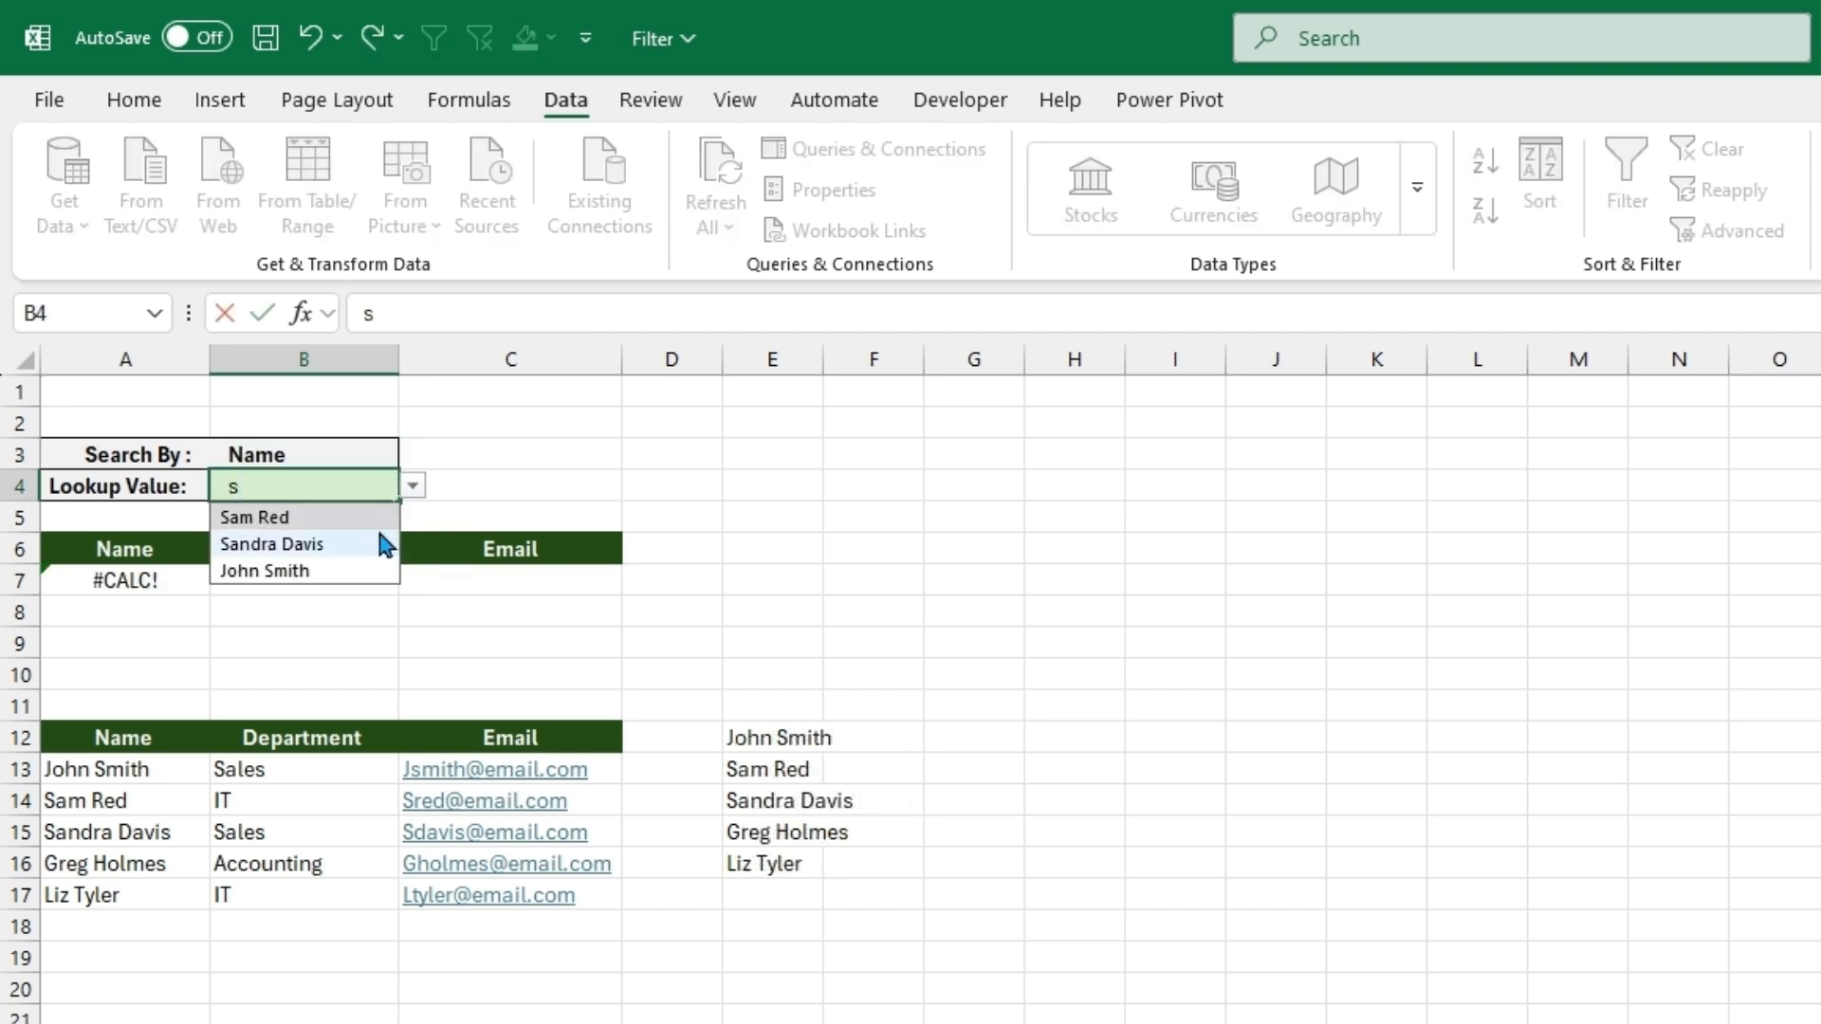
{"action": "left_click", "coordinate": [332, 541]}
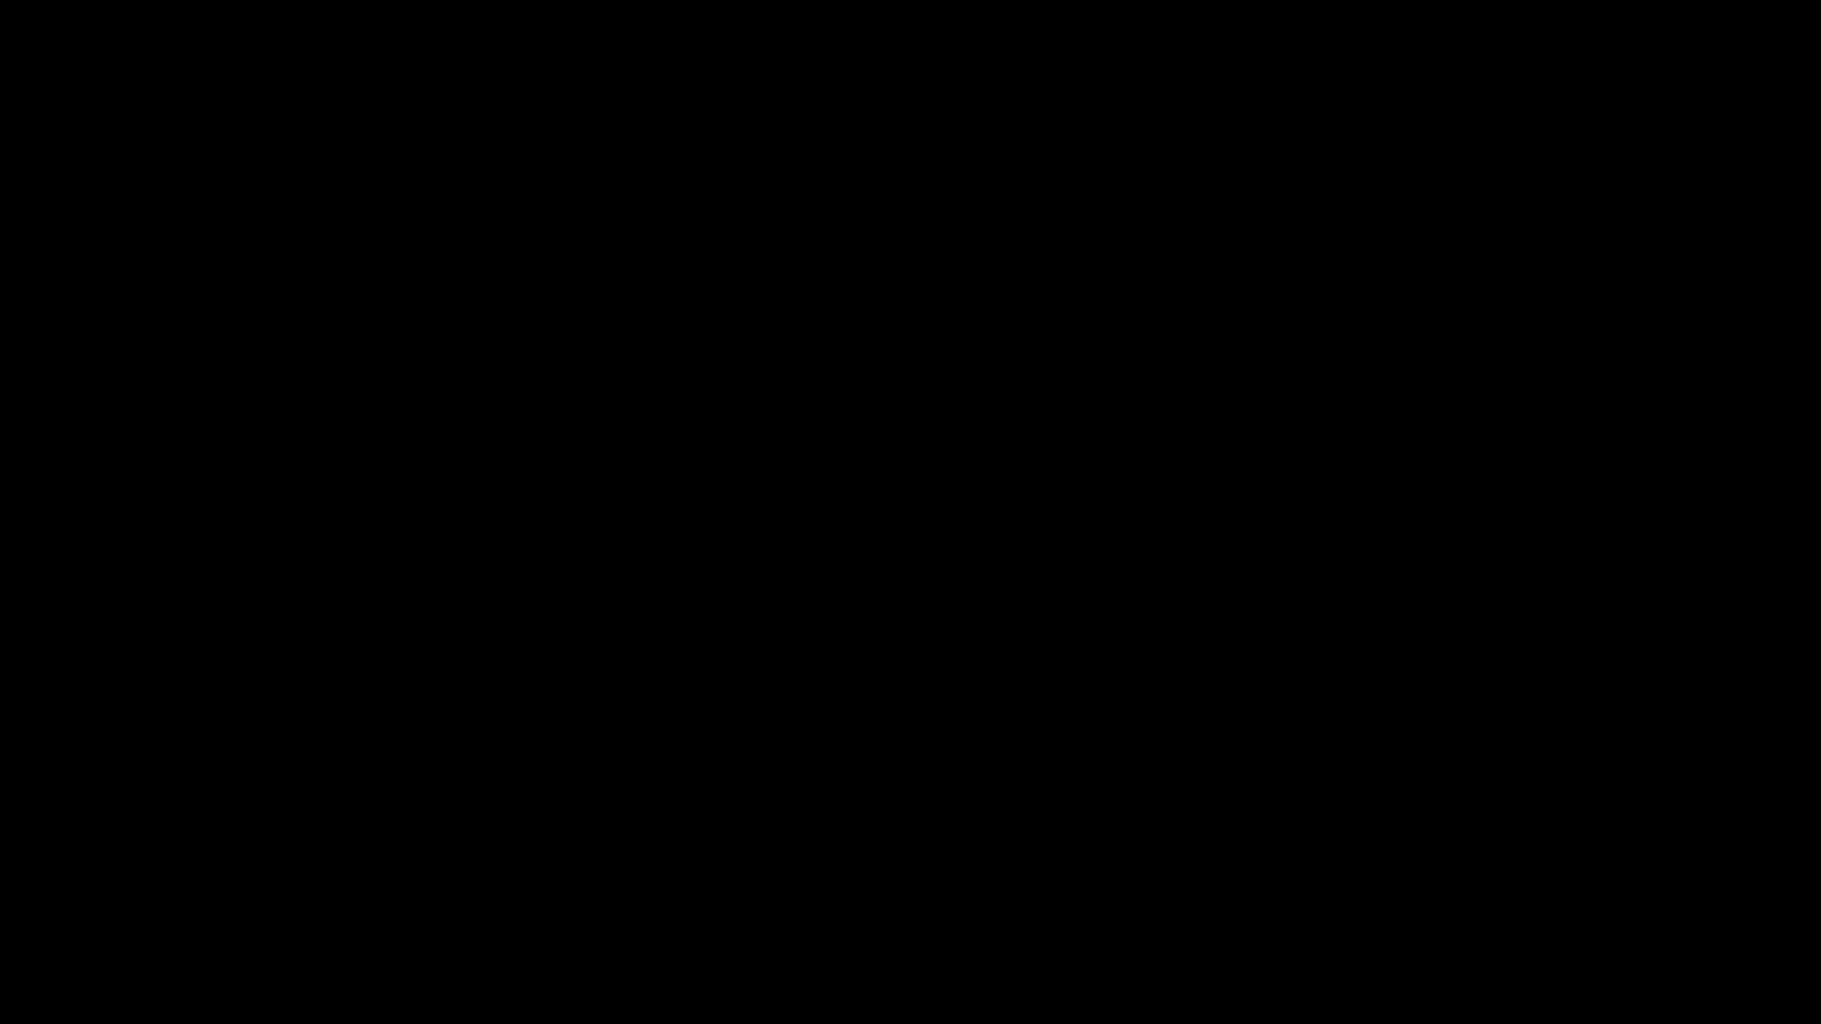